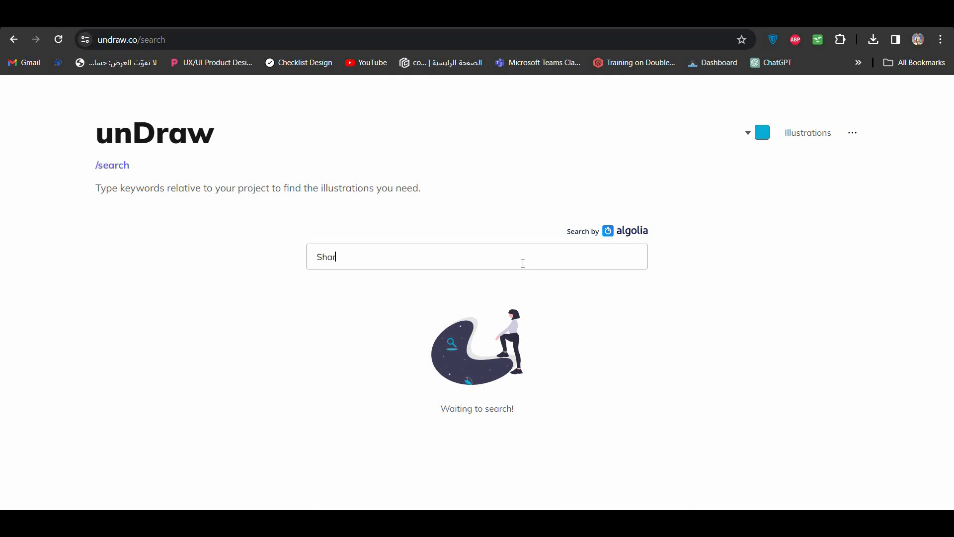
Search the illustration library for "Share" and download the Share illustration.
scroll(308, 306, down, 2)
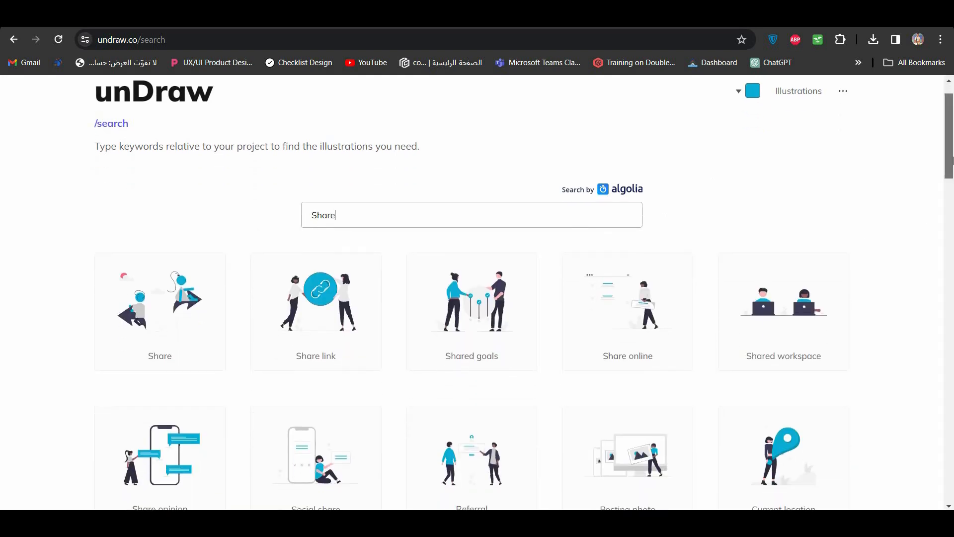
click(160, 271)
click(592, 264)
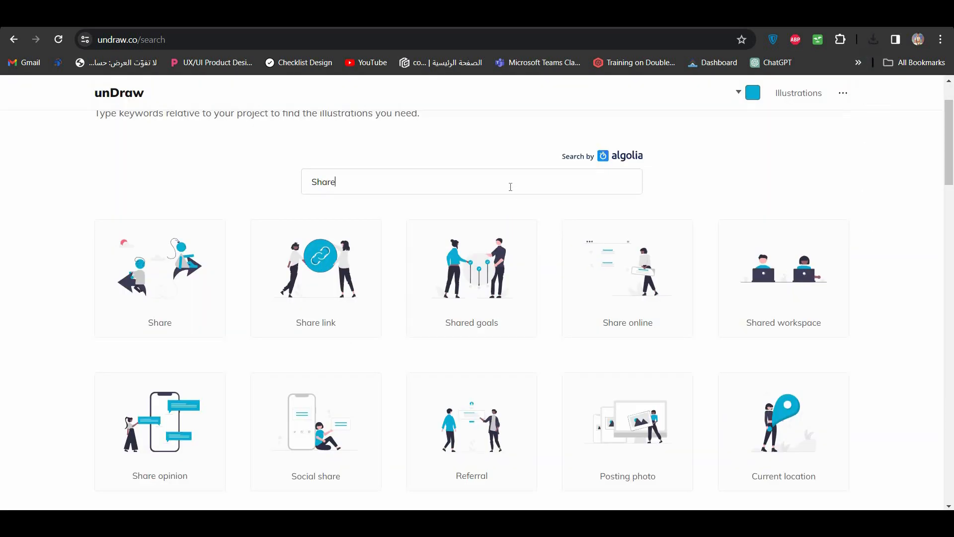
Search the illustration library for "subscribe" and download the Subscriber illustration.
key(ctrl+a)
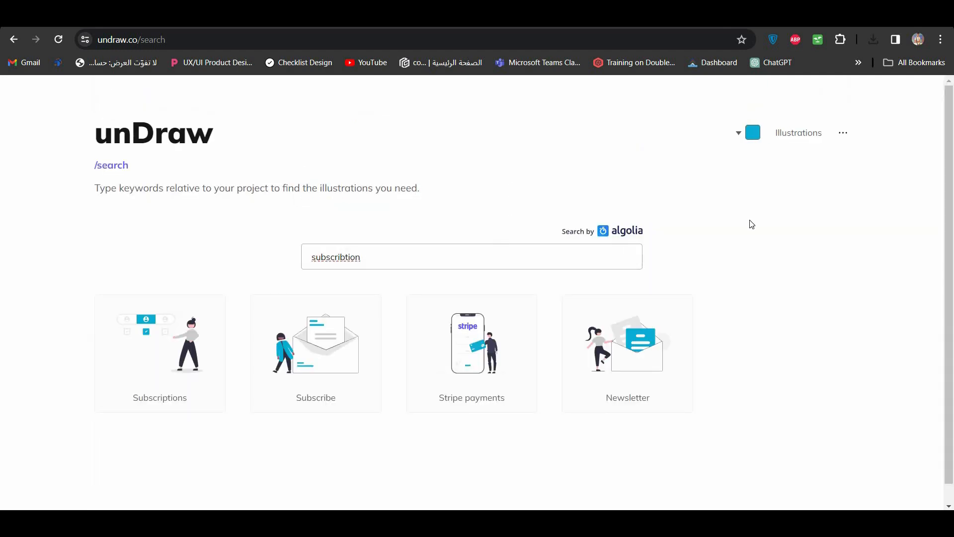
click(751, 224)
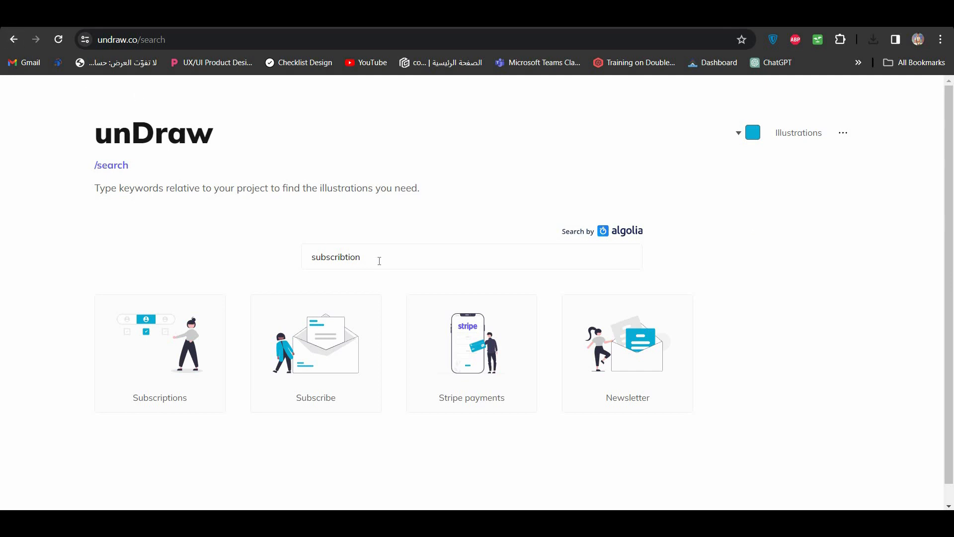
text(e)
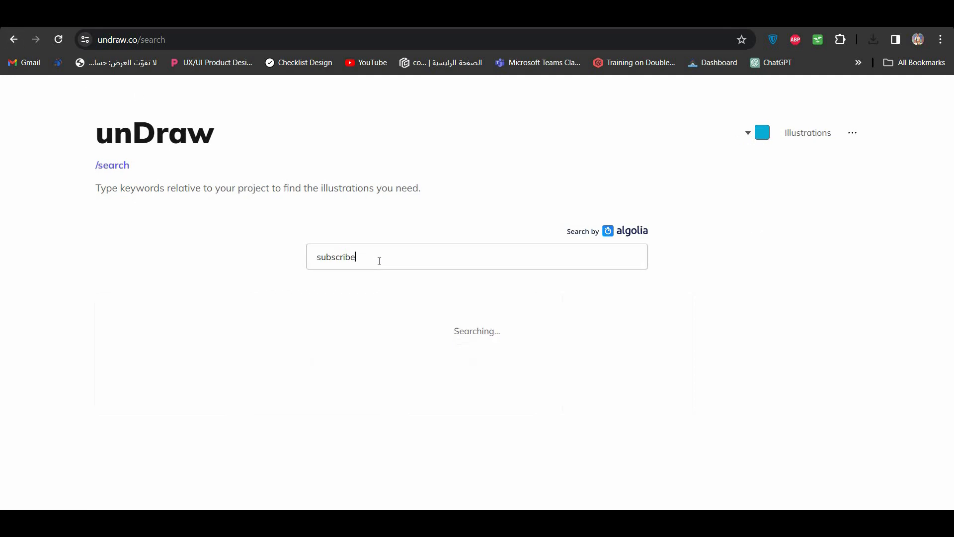
scroll(951, 221, down, 1)
scroll(952, 221, down, 1)
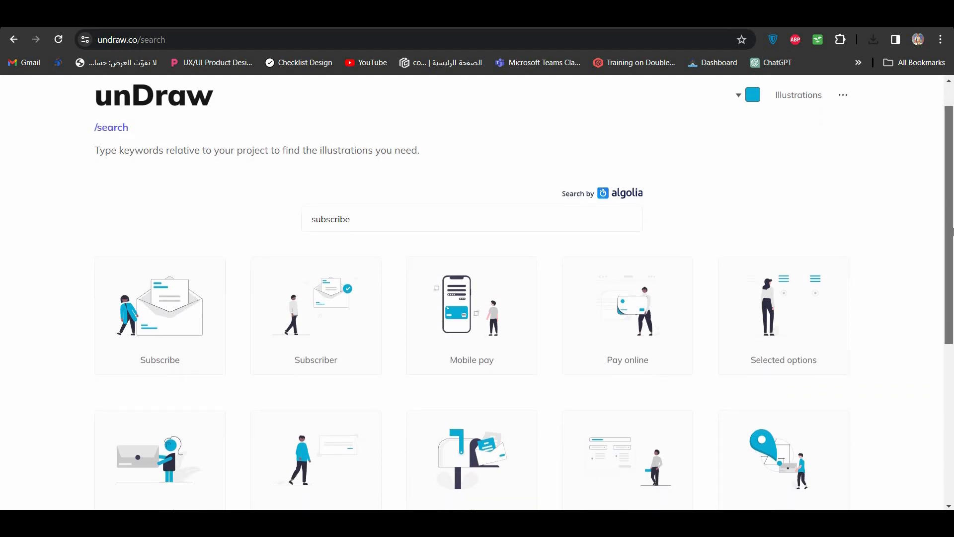
click(316, 283)
click(562, 264)
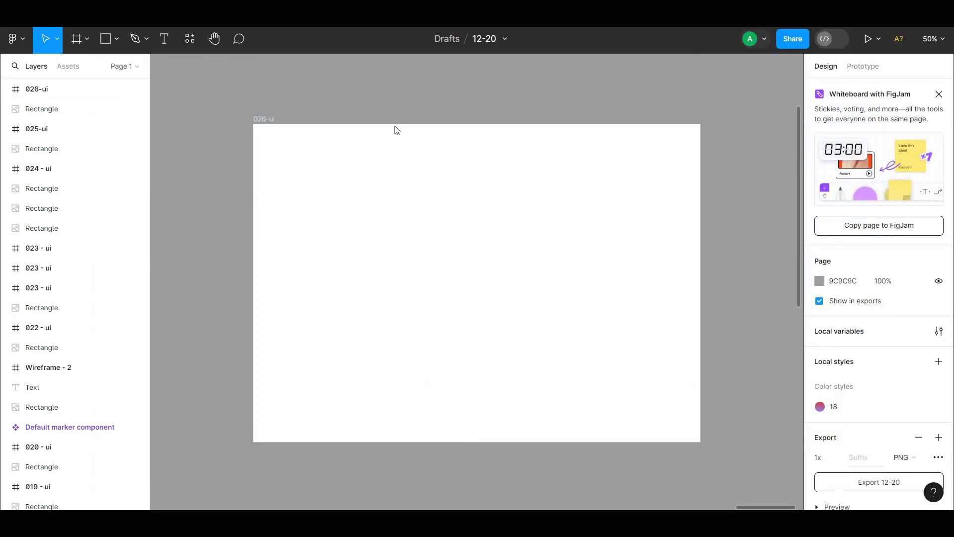
In Figma, paste the share and subscriber illustrations and place the share illustration inside the empty 026-ui frame.
key(ctrl+v)
drag(532, 265, 654, 296)
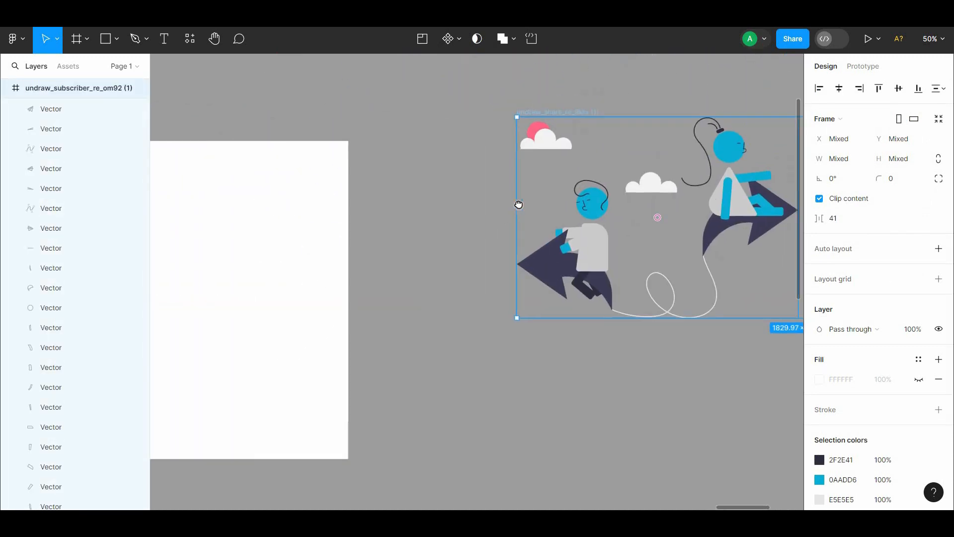
scroll(517, 202, down, 1)
click(517, 199)
drag(576, 91, 189, 172)
drag(275, 113, 555, 109)
drag(533, 219, 360, 202)
Try a different fill colour for the 026-ui frame and undo it.
click(229, 100)
click(226, 109)
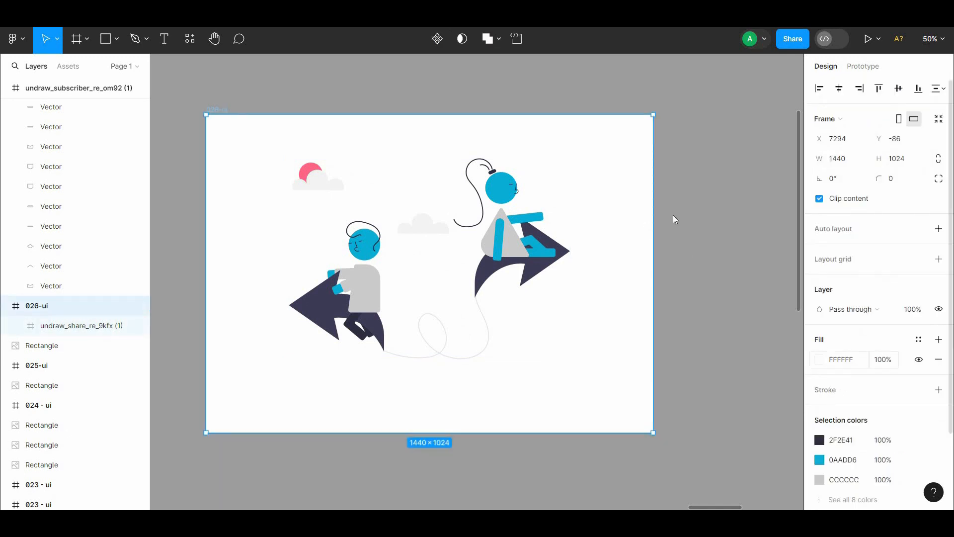
click(818, 359)
drag(676, 245, 631, 215)
key(ctrl+z)
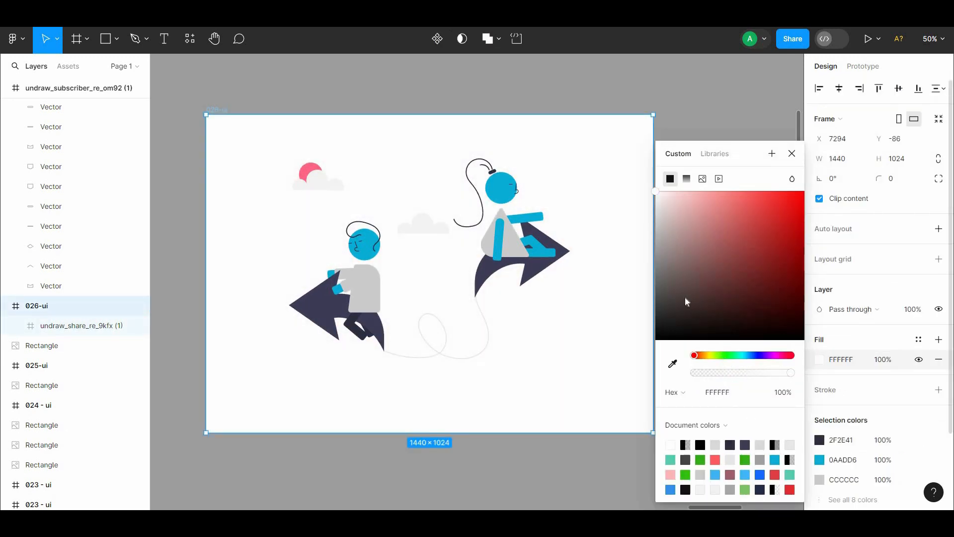
click(543, 232)
double_click(537, 233)
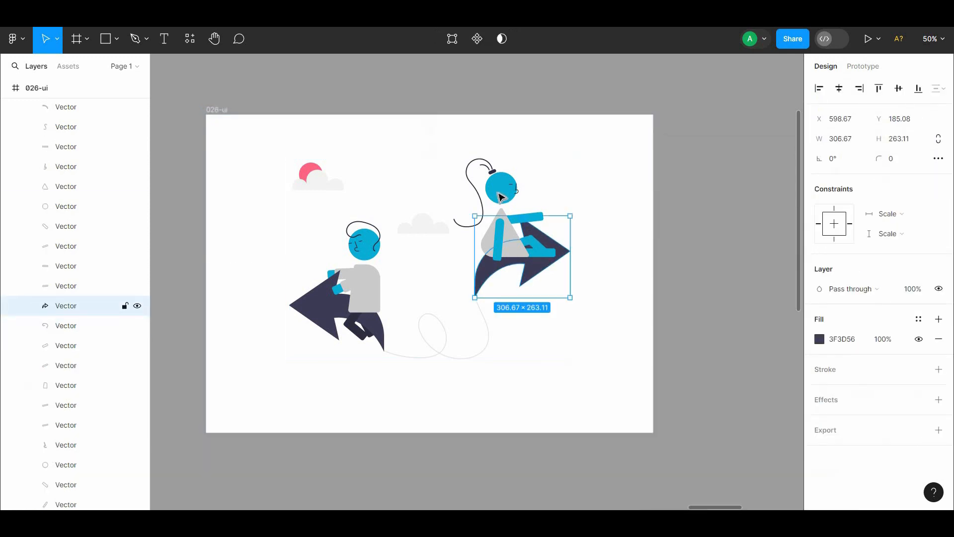
shift+click(486, 171)
click(498, 153)
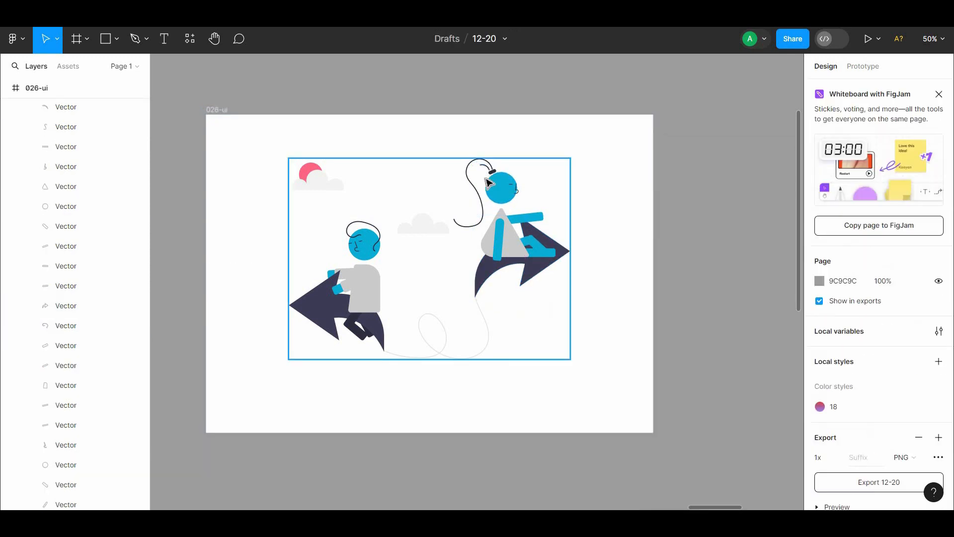
Enlarge the share illustration to about 1412 × 952 so that it nearly fills the 026-ui frame.
click(501, 219)
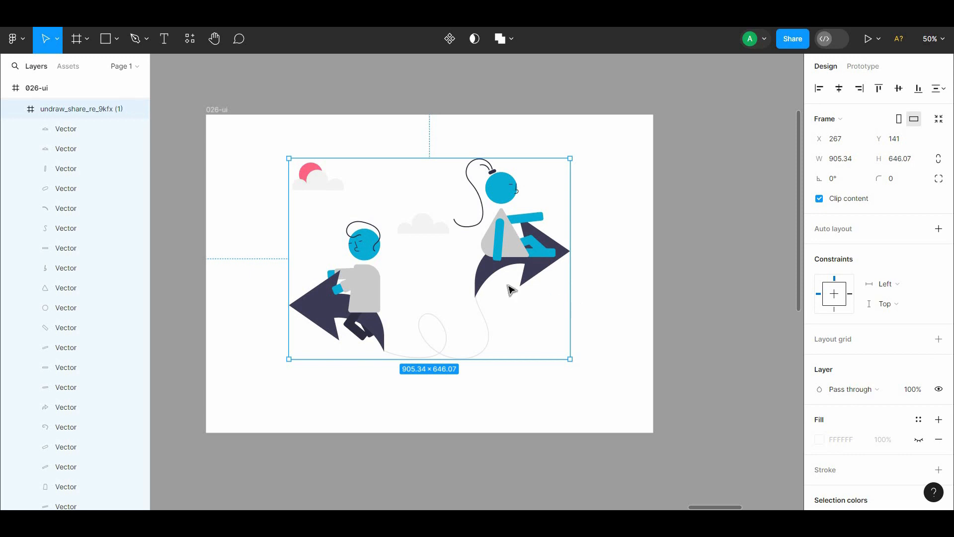
mouse_move(580, 368)
mouse_down()
mouse_move(629, 402)
mouse_move(591, 372)
mouse_up()
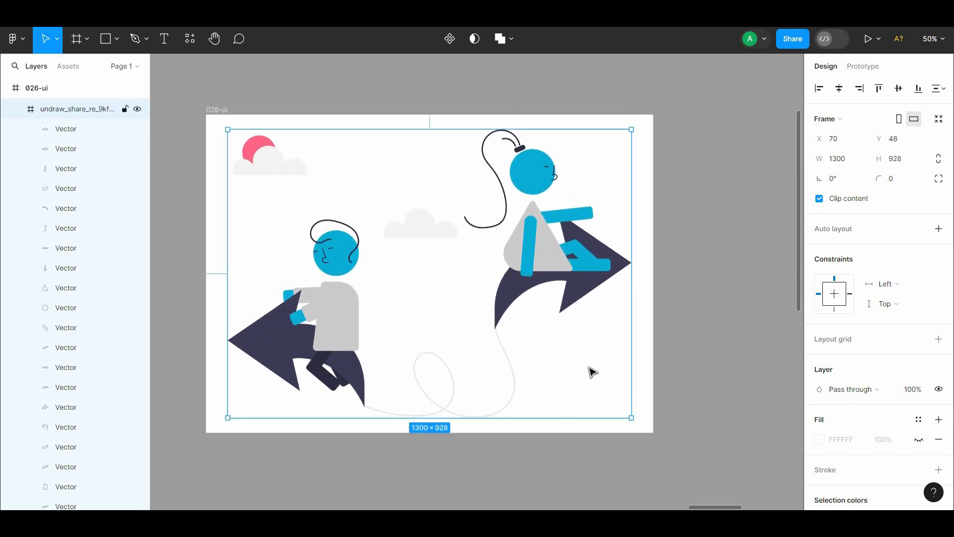
drag(228, 293, 210, 293)
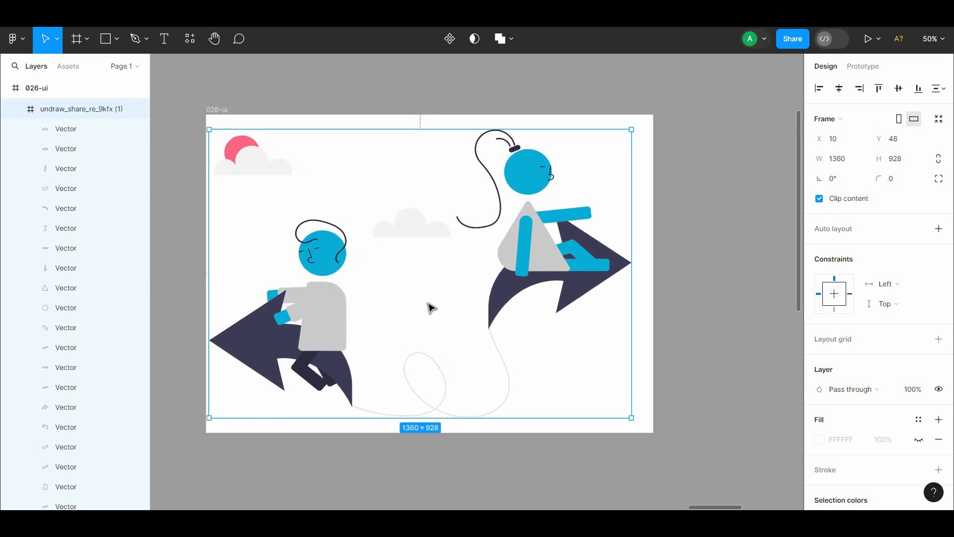
key(ctrl+z)
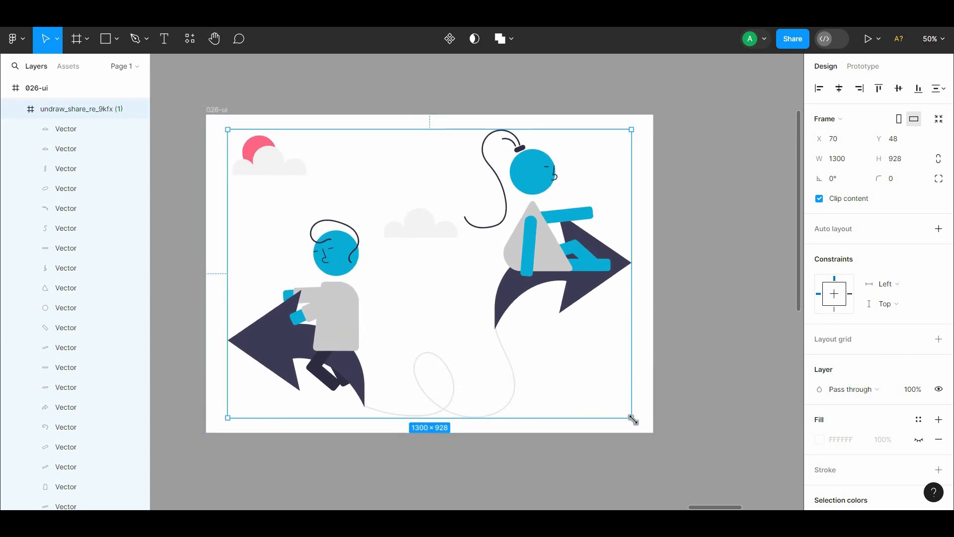
drag(632, 420, 637, 423)
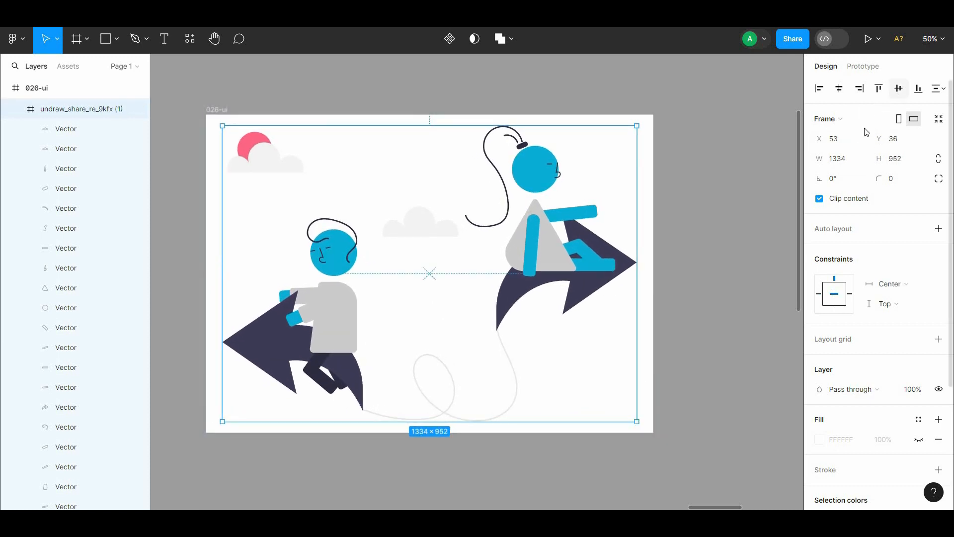
drag(638, 293, 650, 294)
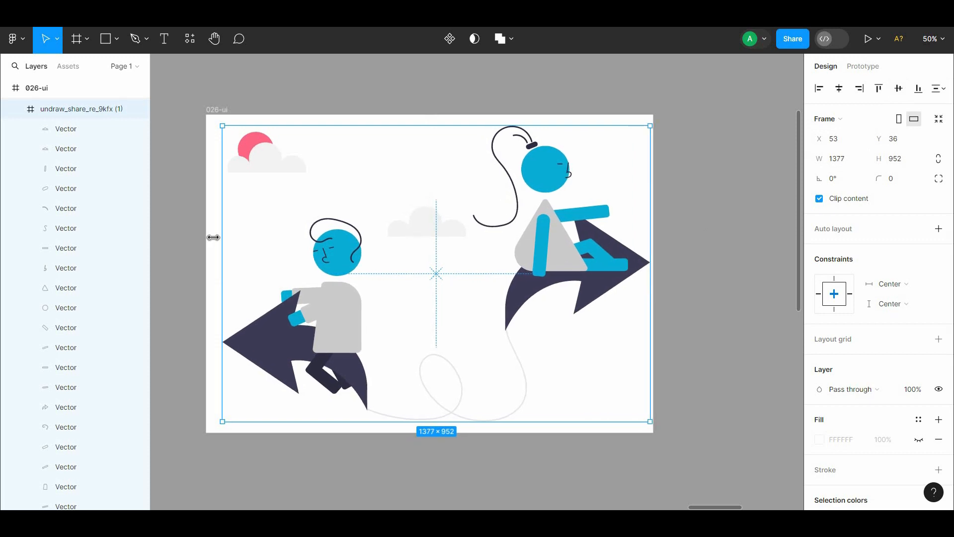
drag(212, 241, 211, 242)
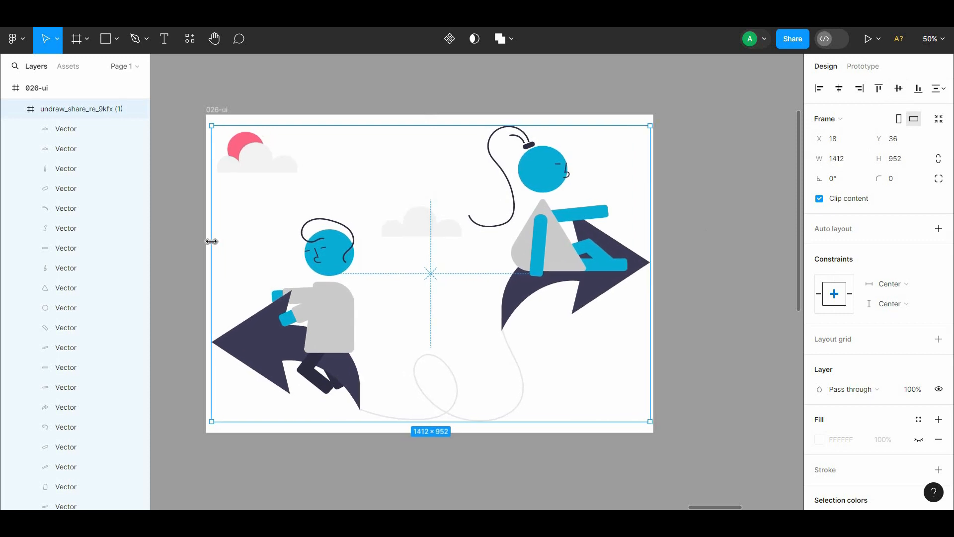
click(667, 157)
Delete the two clouds and the pink sun from the share illustration.
click(421, 230)
click(422, 225)
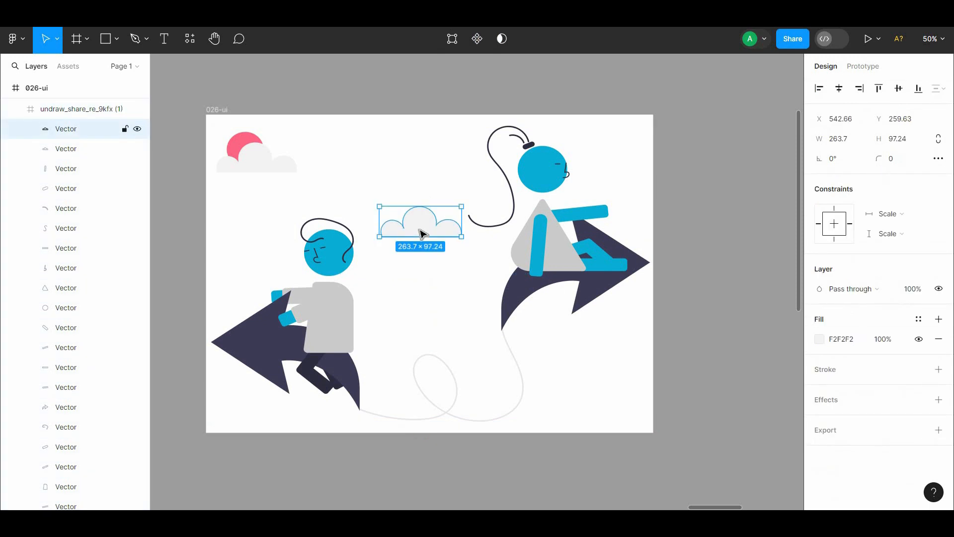
key(Delete)
click(258, 158)
key(Delete)
double_click(247, 143)
key(Delete)
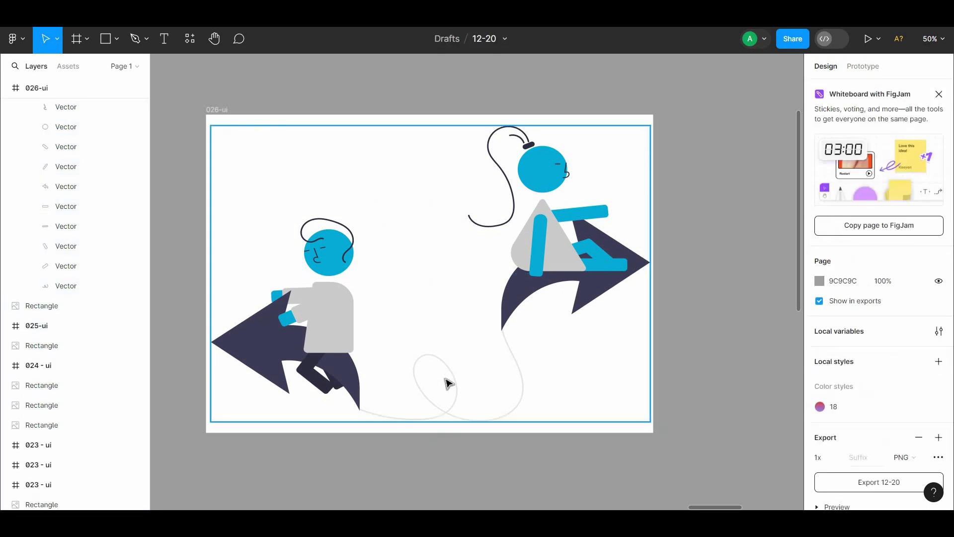
Draw a rectangle about 607 × 860 over the illustration and centre it horizontally and vertically.
click(103, 45)
click(463, 250)
drag(462, 251, 529, 351)
drag(492, 305, 535, 400)
click(839, 89)
click(899, 89)
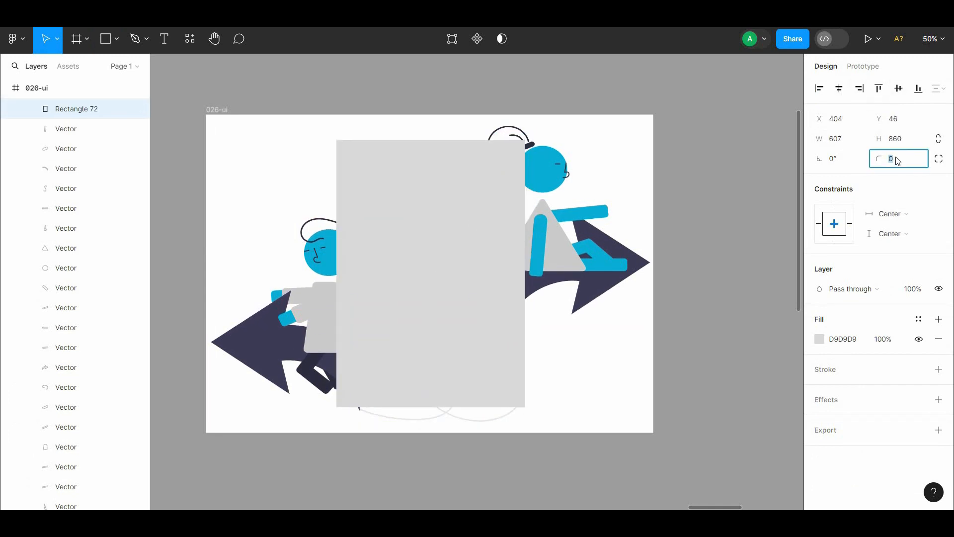
Set the rectangle's corner radius to 16.
text(16)
click(754, 180)
double_click(497, 202)
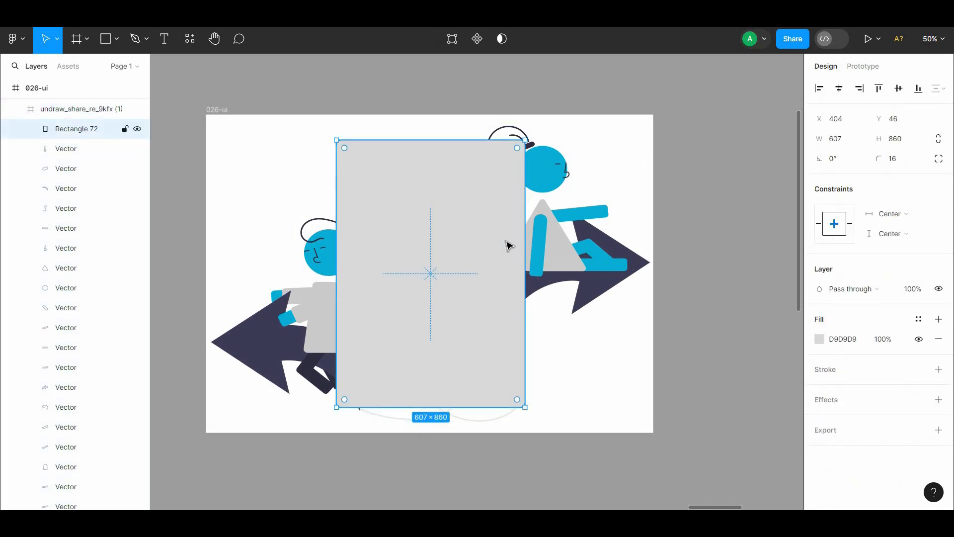
click(705, 209)
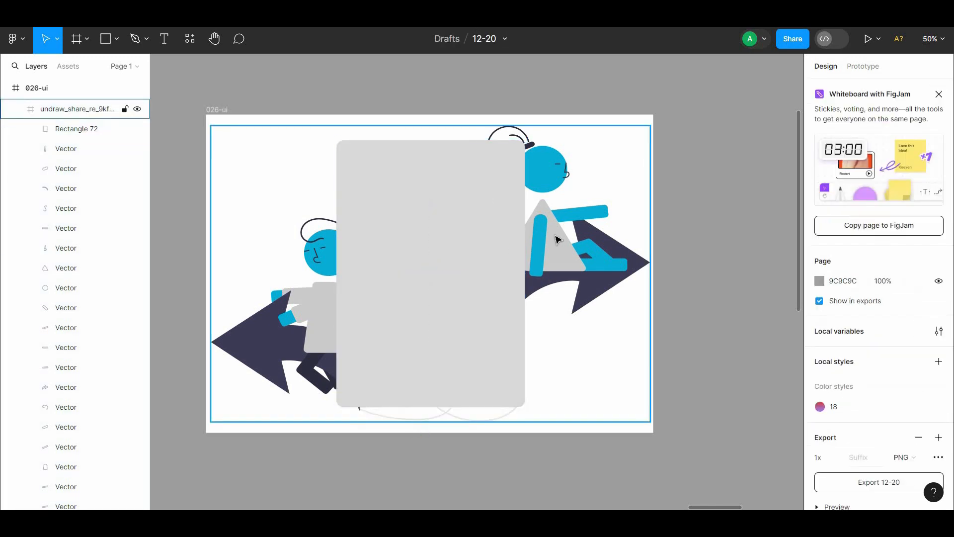
Select the vector parts of the woman on the right-pointing arrow, including her dress, head, hair, legs and the arrow.
double_click(559, 238)
shift+click(551, 172)
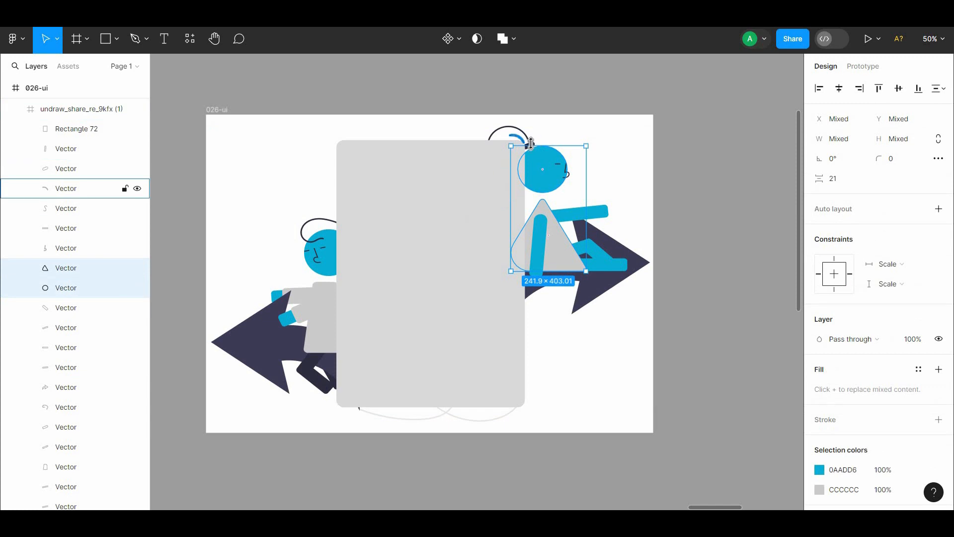
shift+click(531, 145)
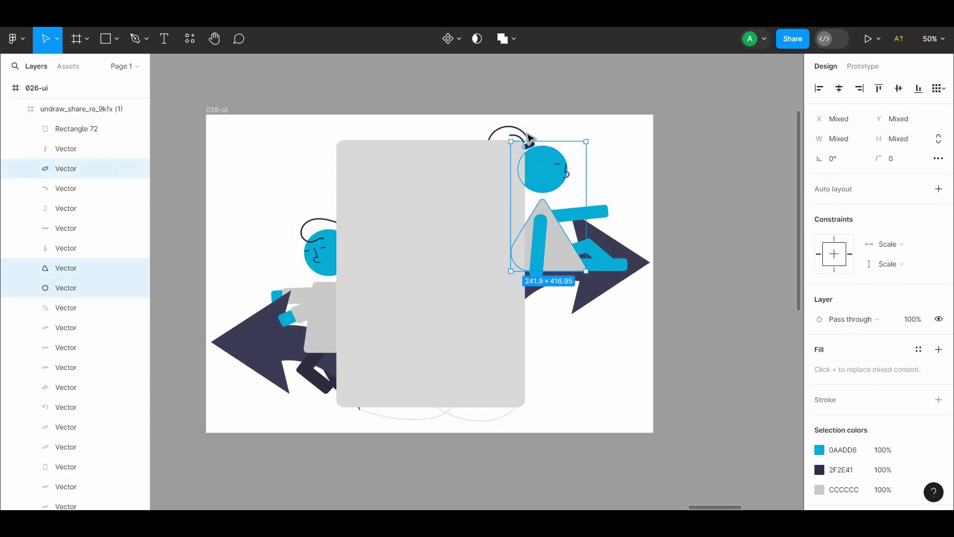
shift+click(527, 137)
shift+click(520, 138)
shift+click(598, 258)
shift+click(573, 251)
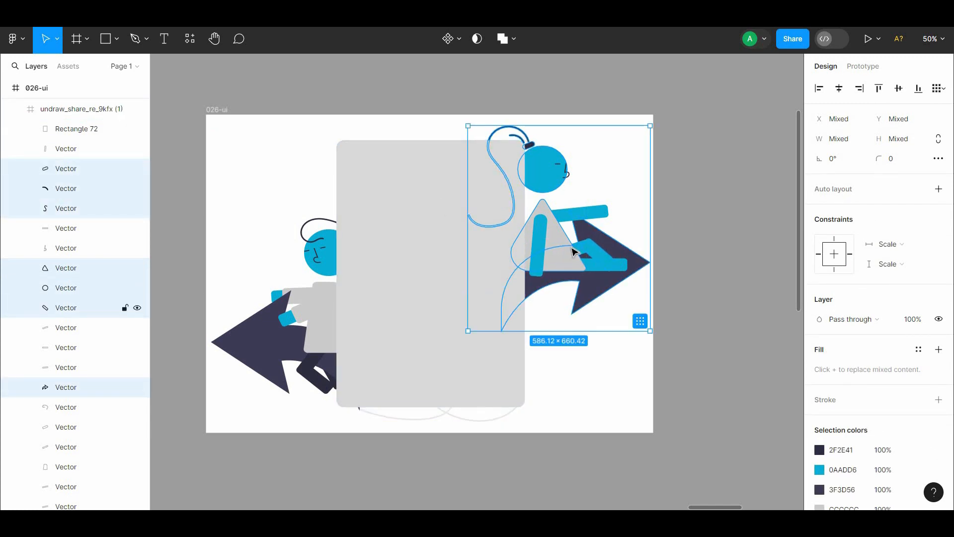
shift+click(601, 263)
shift+click(619, 269)
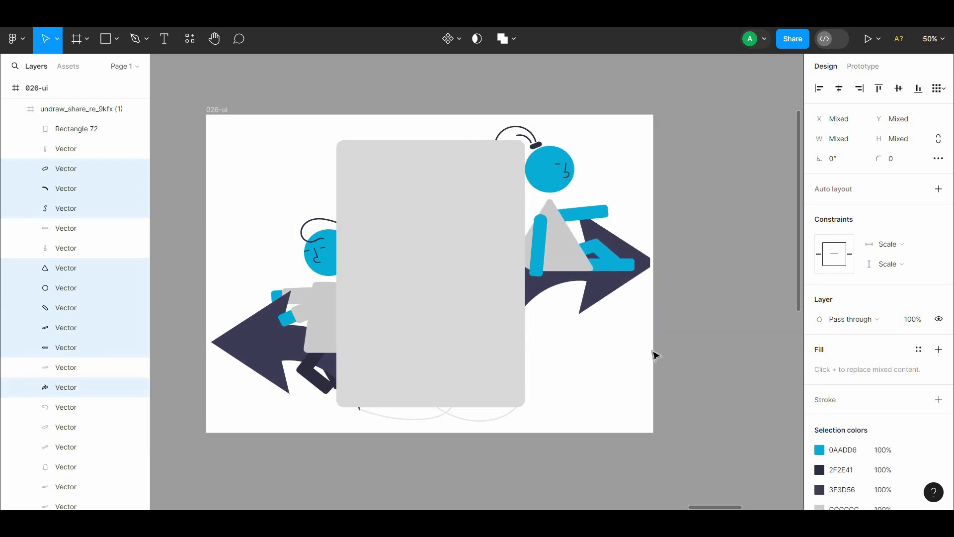
Try to scale down the selected vector parts of the woman and her arrow.
drag(650, 330, 621, 296)
key(ctrl+z)
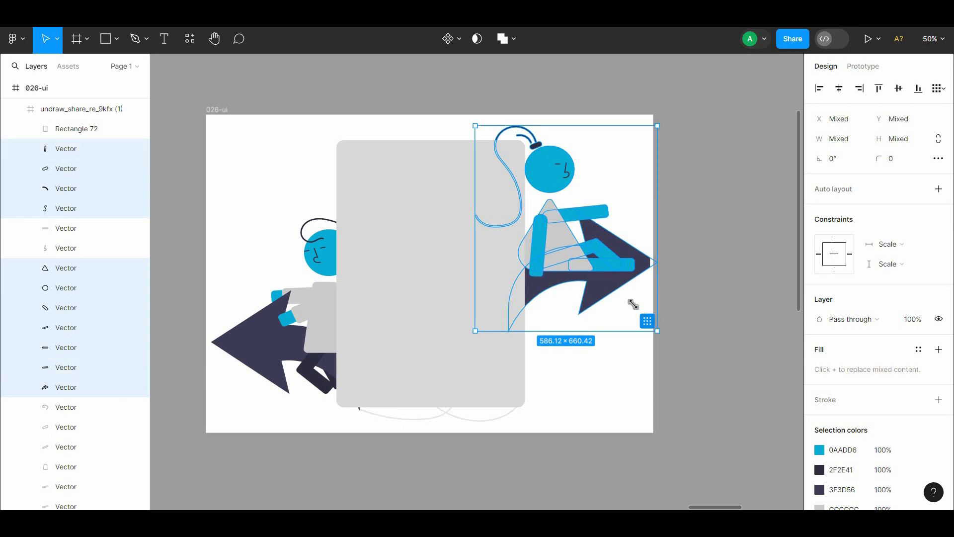
drag(633, 304, 621, 286)
key(ctrl+z)
Add the woman's facial features to the selection, group all her parts, and scale the group down beside the rectangle.
shift+click(567, 174)
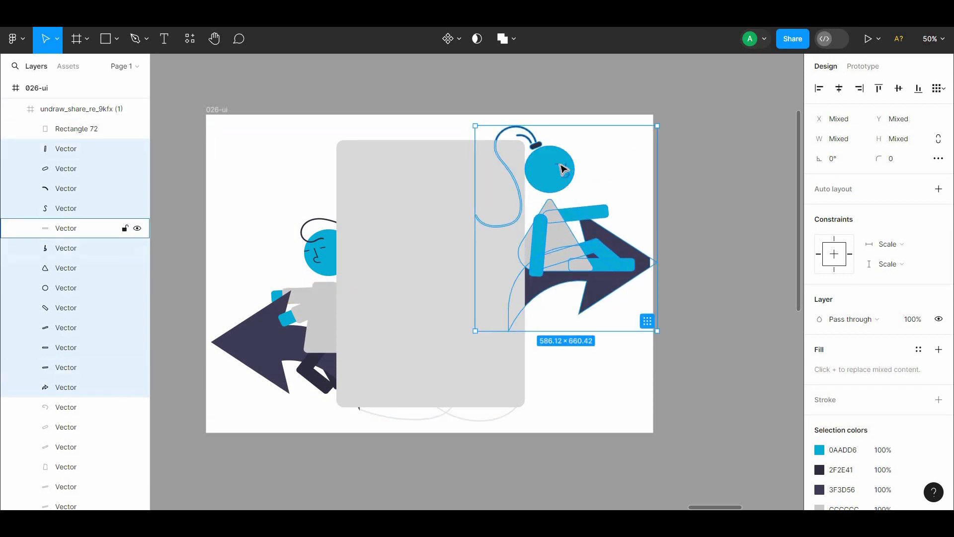
right_click(559, 179)
click(587, 282)
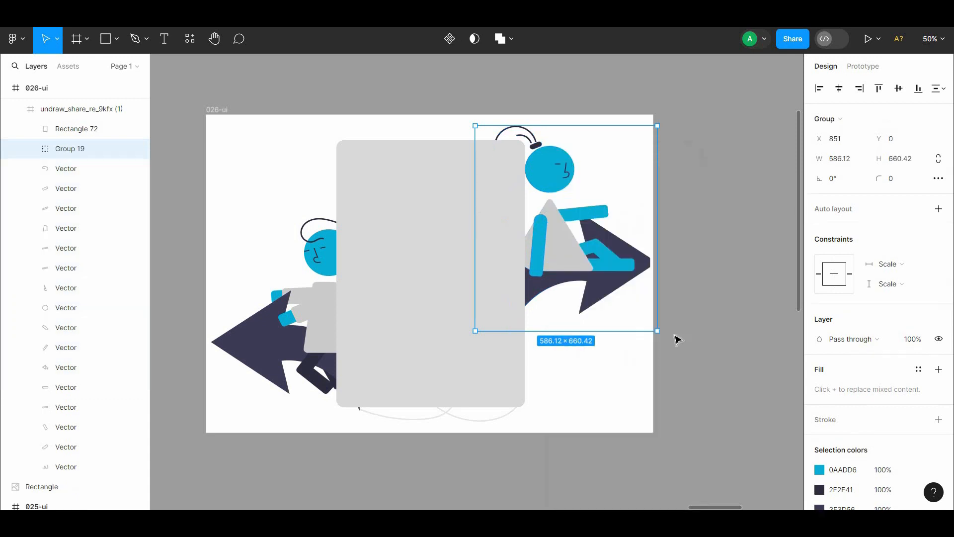
drag(641, 310, 604, 264)
click(324, 296)
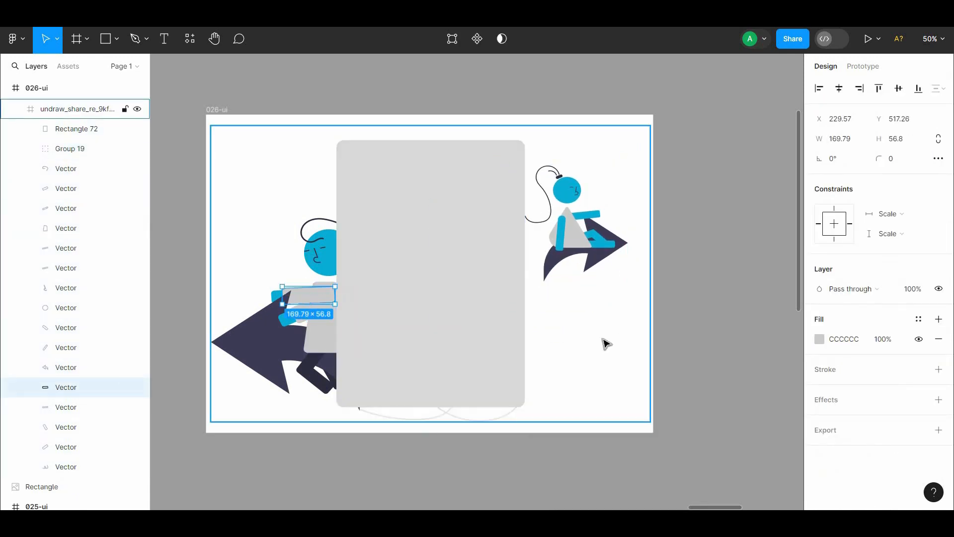
drag(648, 421, 623, 401)
key(ctrl+z)
click(564, 328)
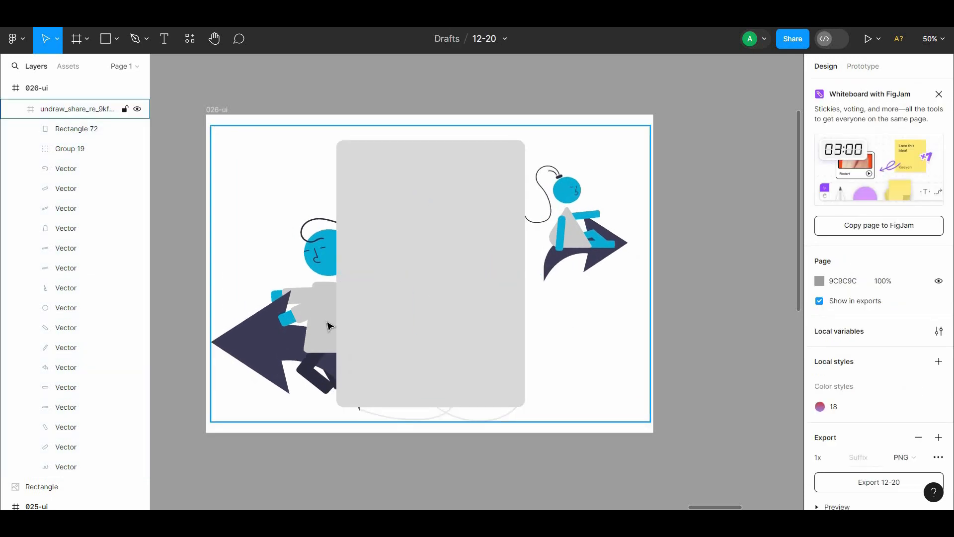
Select the man's torso, arms, hands, foot and left-pointing arrow.
double_click(322, 326)
shift+click(302, 310)
shift+click(291, 296)
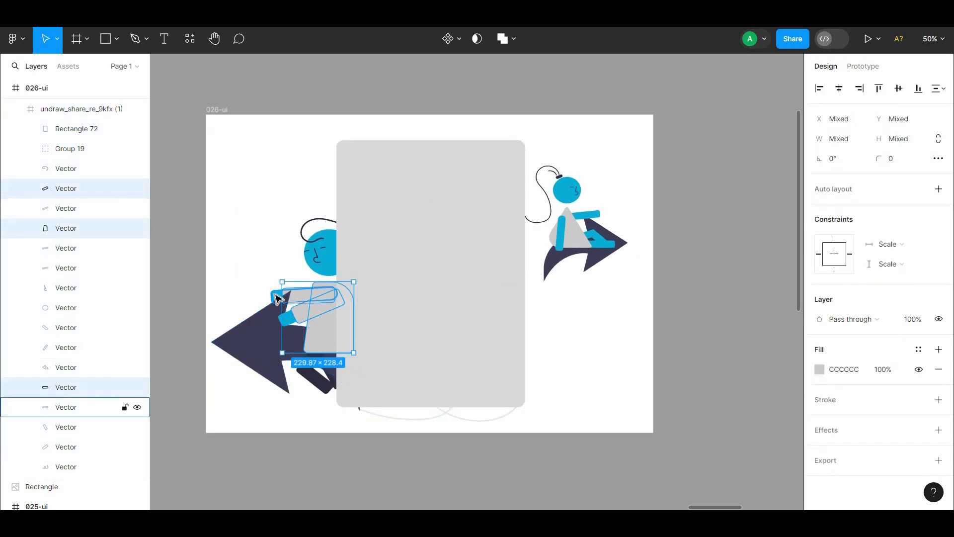
shift+click(277, 297)
shift+click(283, 309)
shift+click(287, 318)
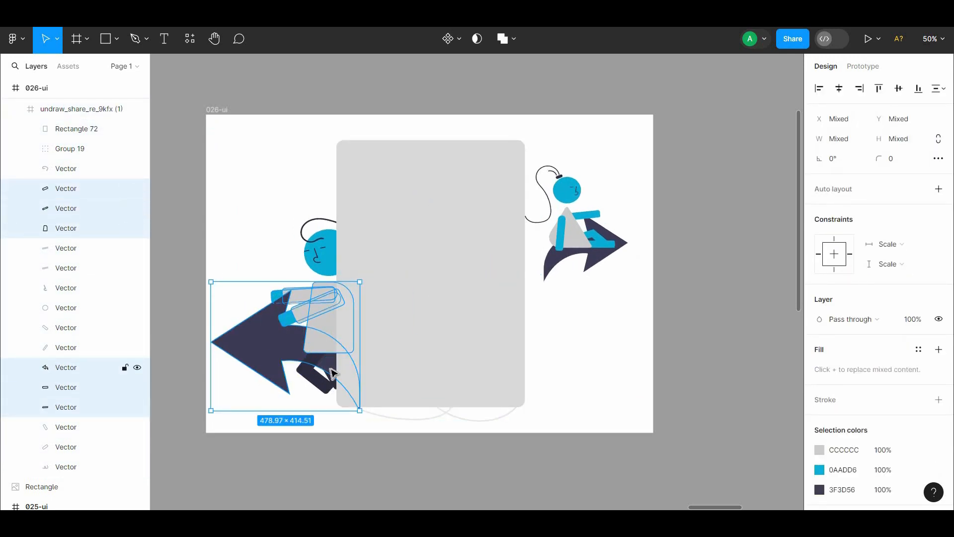
shift+click(332, 373)
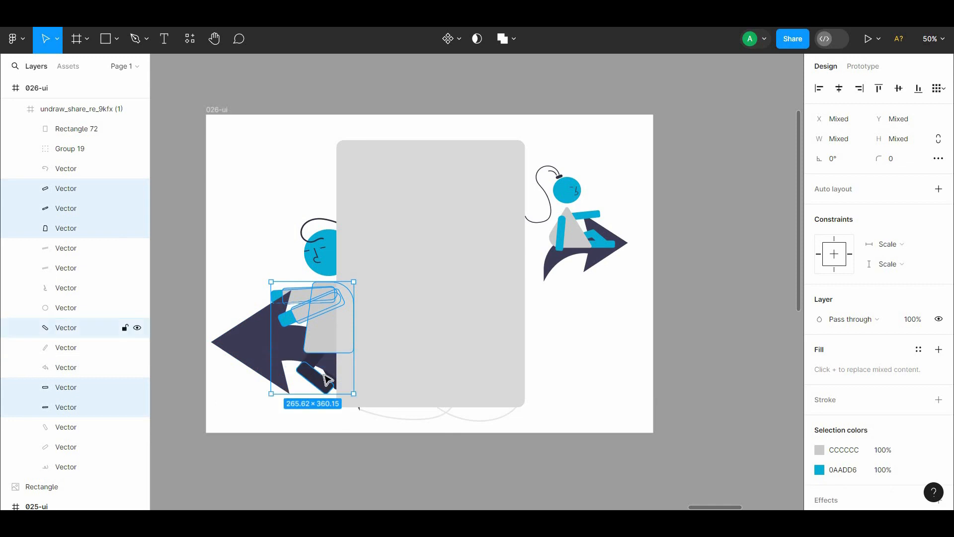
Add the man's head, facial features and hair to the selection and group all the selected parts.
shift+click(327, 264)
shift+click(313, 258)
shift+click(306, 251)
shift+click(323, 247)
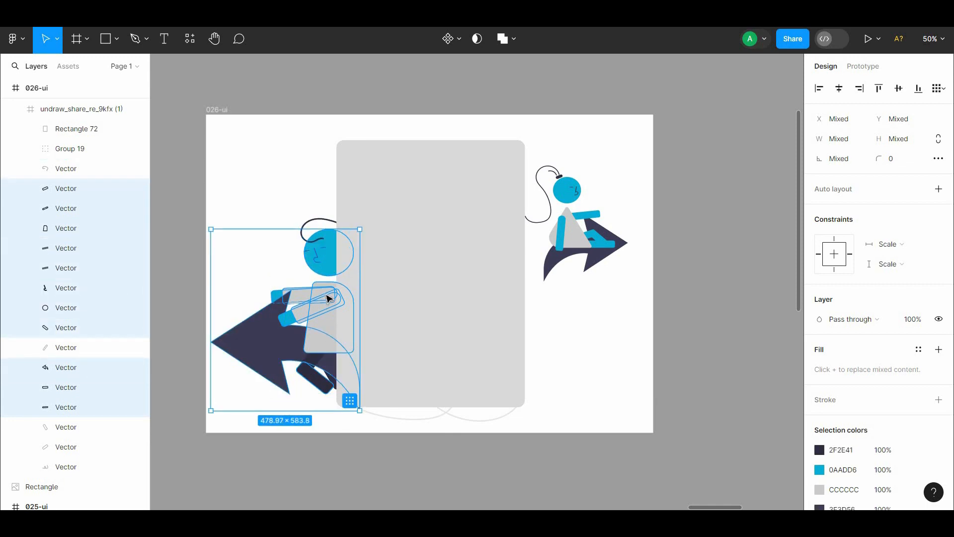
shift+click(313, 219)
right_click(292, 318)
click(308, 283)
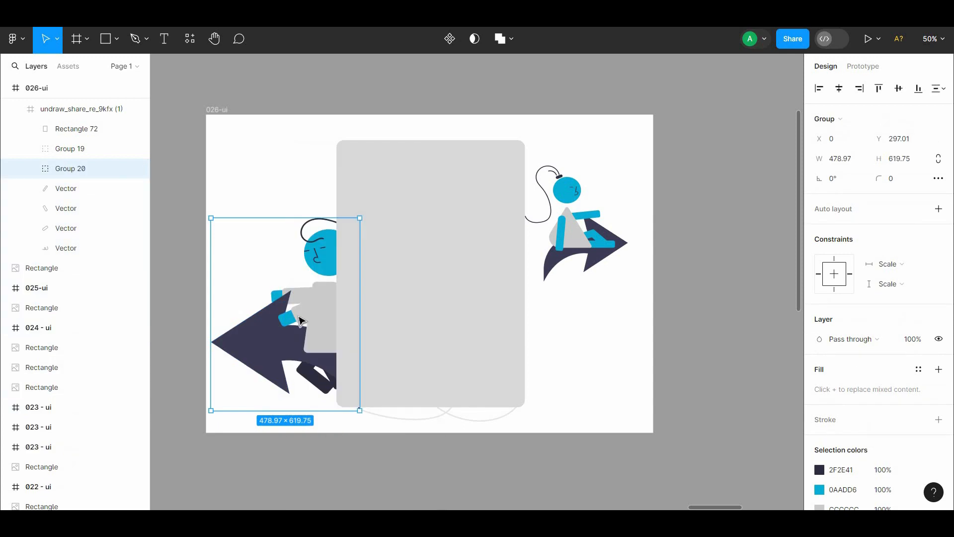
Try to move the man's group and scale it down.
mouse_move(300, 320)
mouse_down()
mouse_move(273, 315)
mouse_move(313, 324)
mouse_up()
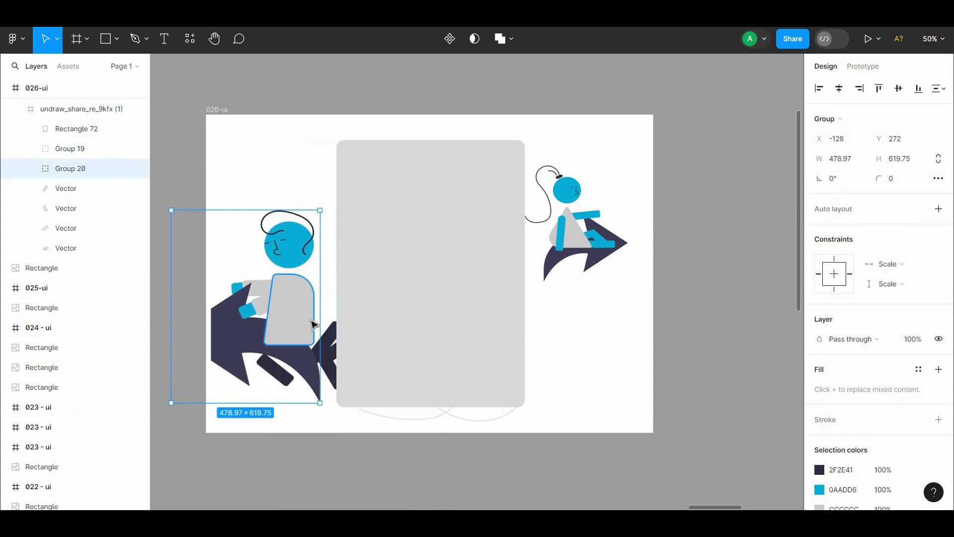
key(ctrl+z)
click(317, 373)
double_click(312, 351)
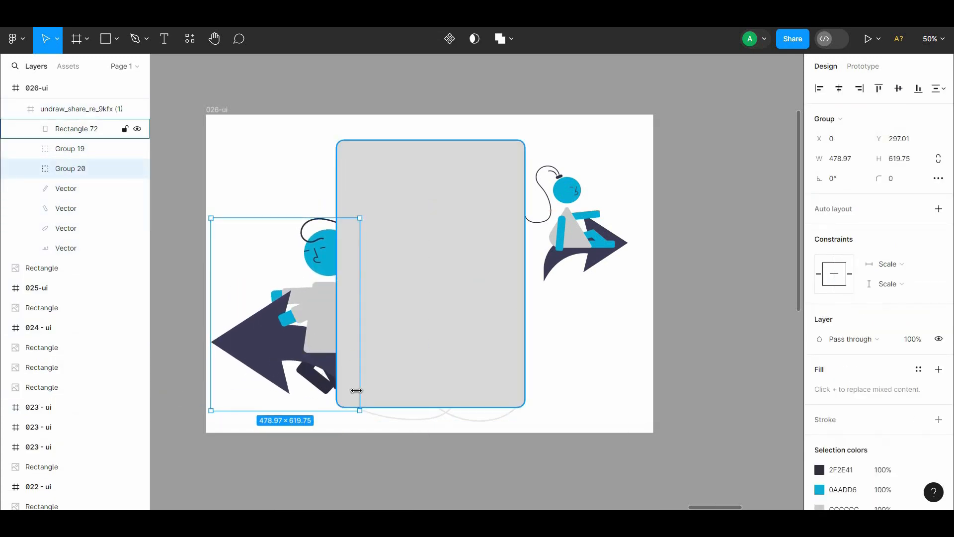
drag(359, 410, 329, 376)
key(ctrl+z)
Move the card rectangle aside to uncover the man's illustration.
click(434, 331)
drag(525, 309, 632, 294)
click(330, 336)
click(330, 336)
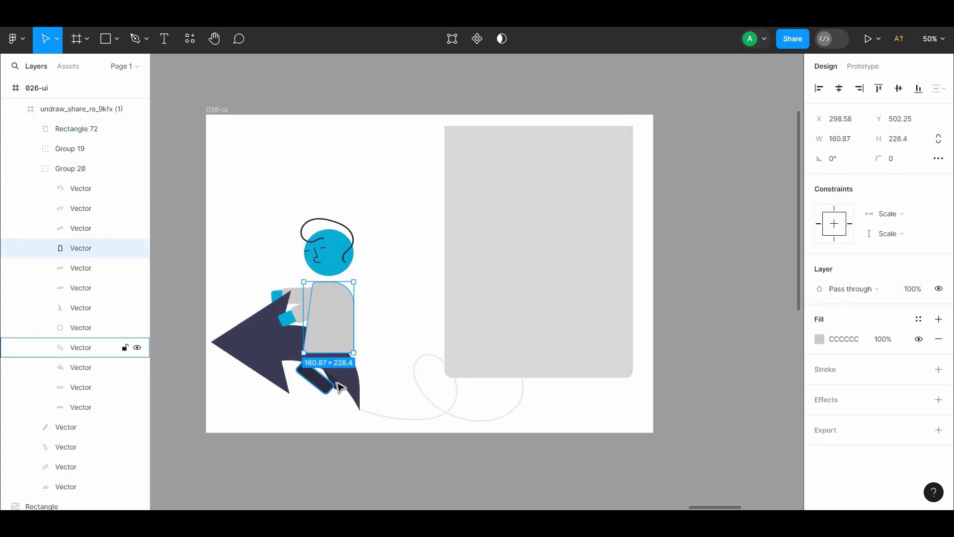
Inspect the man's arrow, torso and legs for parts that lie outside his group.
click(268, 341)
key(Escape)
key(Escape)
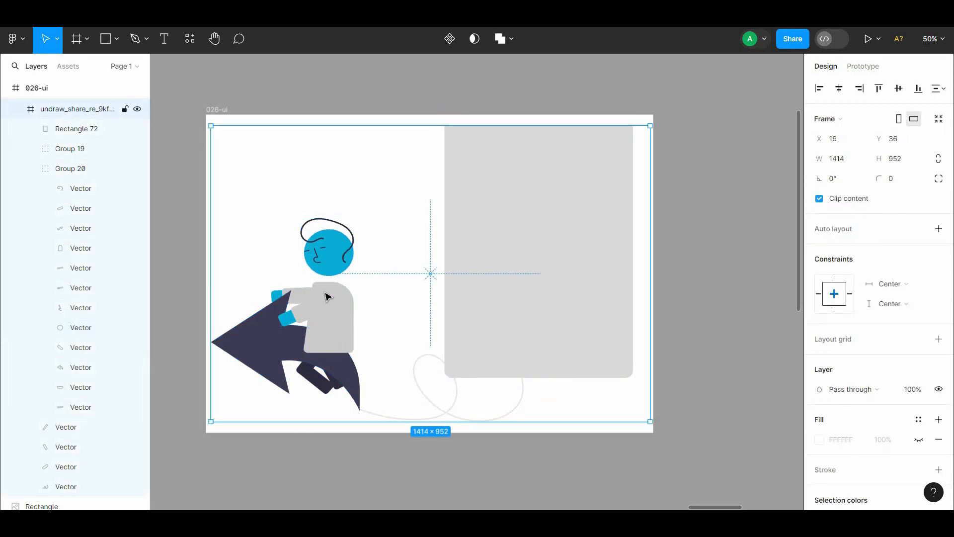
click(330, 299)
key(Escape)
click(323, 386)
double_click(323, 386)
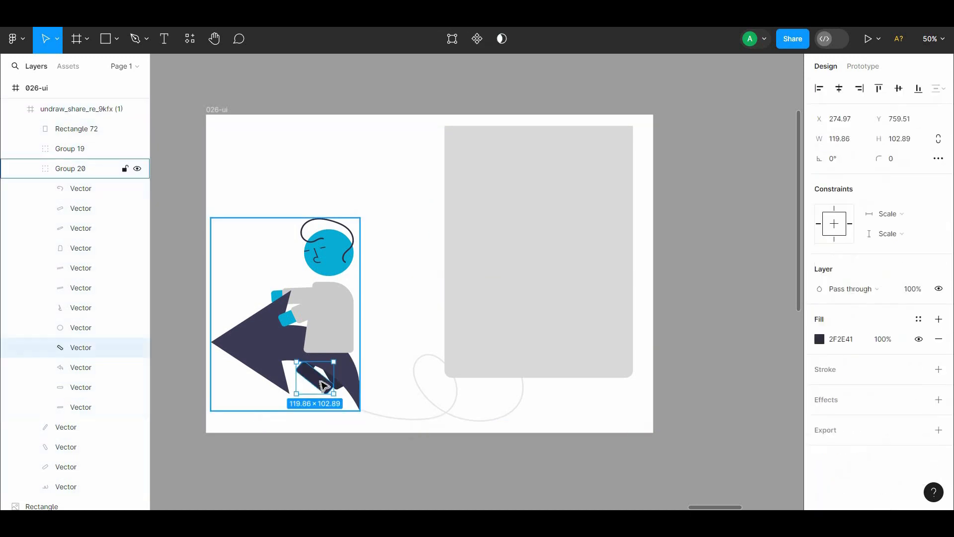
key(Escape)
click(332, 387)
click(334, 388)
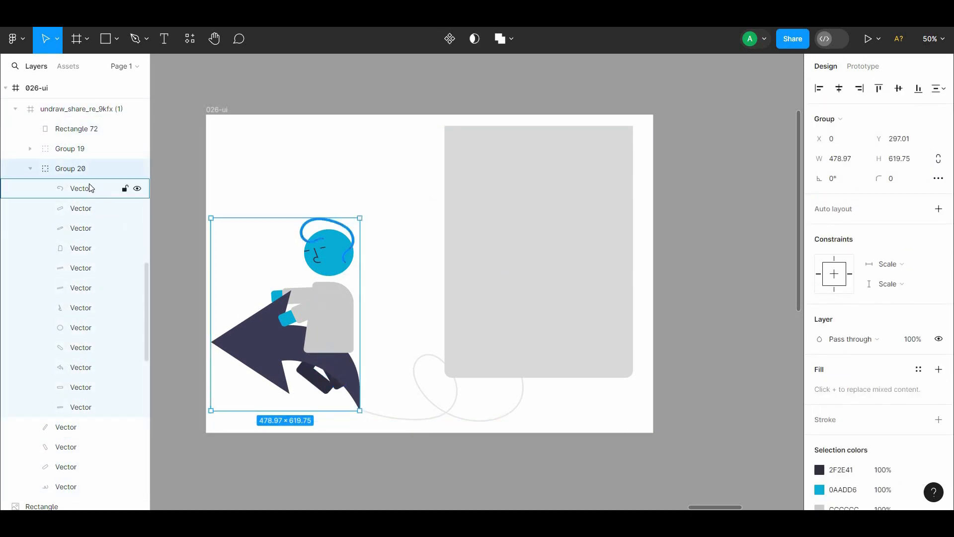
Select the ungrouped leg vectors and curved trail line together with the man's other parts, and group them all.
click(71, 446)
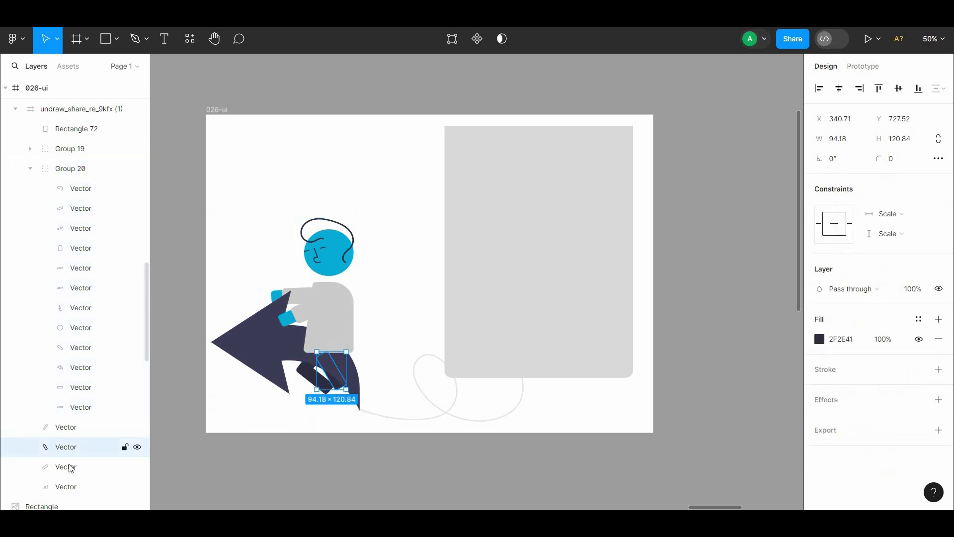
shift+click(71, 470)
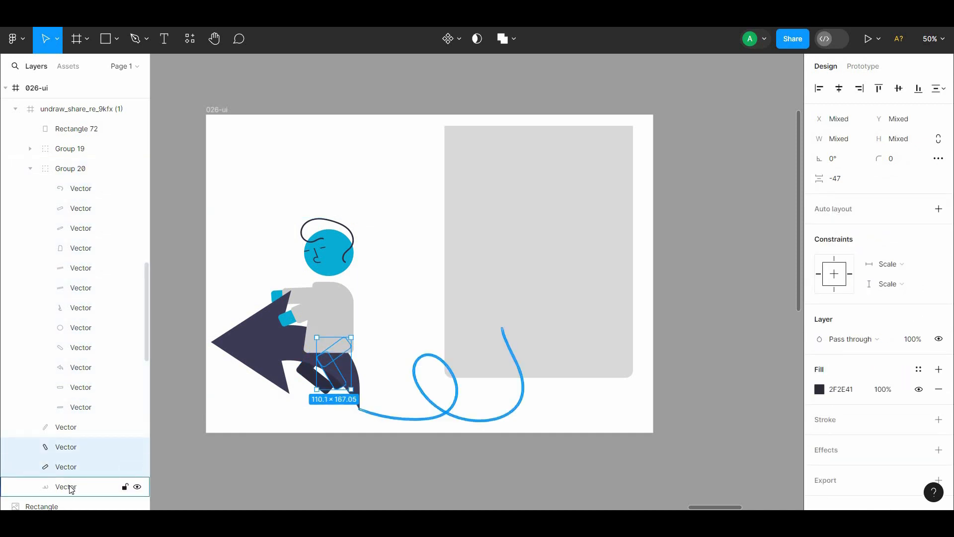
shift+click(71, 488)
shift+click(75, 189)
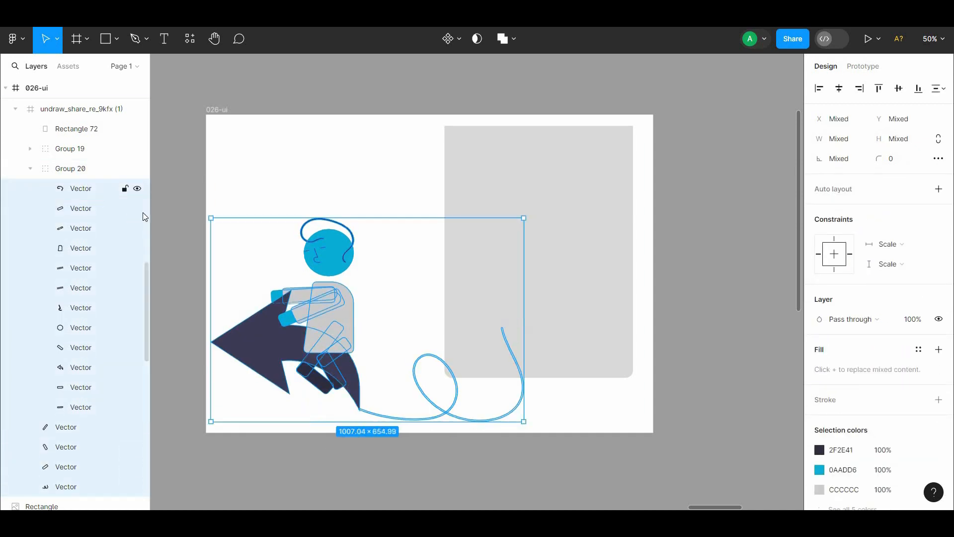
right_click(267, 264)
click(298, 282)
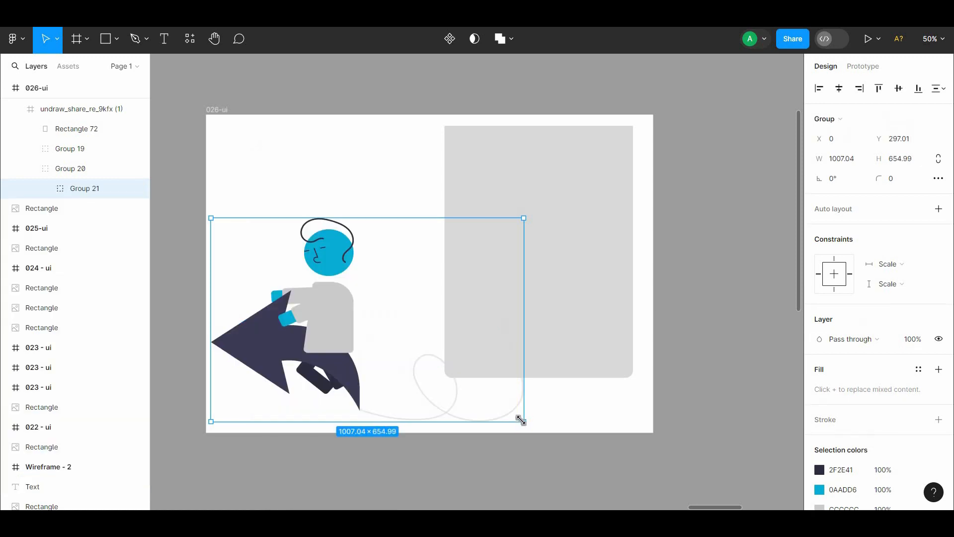
Scale down and reposition the man's full group, and move the card rectangle back to the frame's centre.
drag(522, 420, 472, 394)
drag(383, 363, 341, 332)
drag(549, 325, 443, 362)
Scale the man's group to about 588 × 382 and place it beside the card's lower half at X 62, Y 502.
mouse_move(294, 340)
mouse_down()
mouse_move(286, 284)
mouse_move(293, 332)
mouse_up()
drag(440, 351, 407, 334)
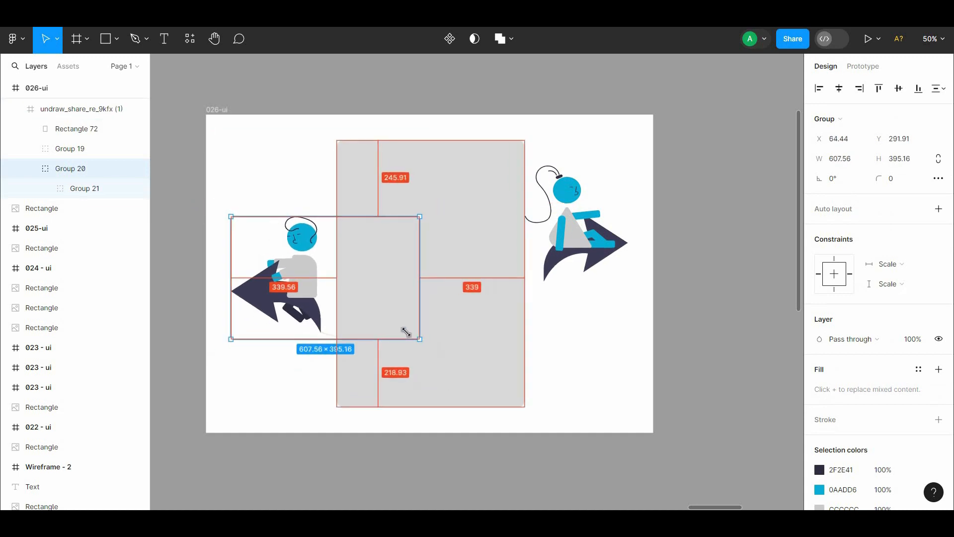
drag(260, 332, 274, 359)
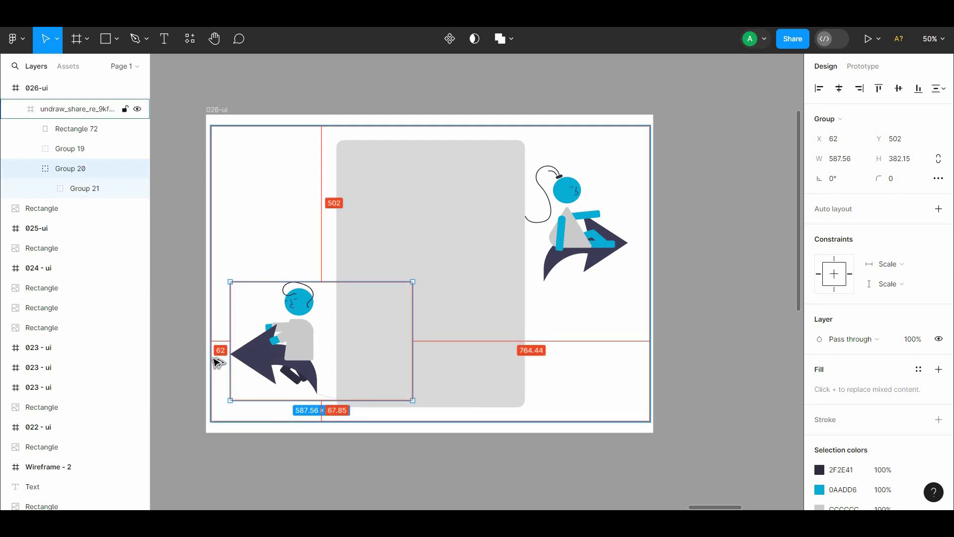
Scale down the woman's group and align it with the card's upper edge, and shift the man's group to X 52, Y 550.
double_click(565, 264)
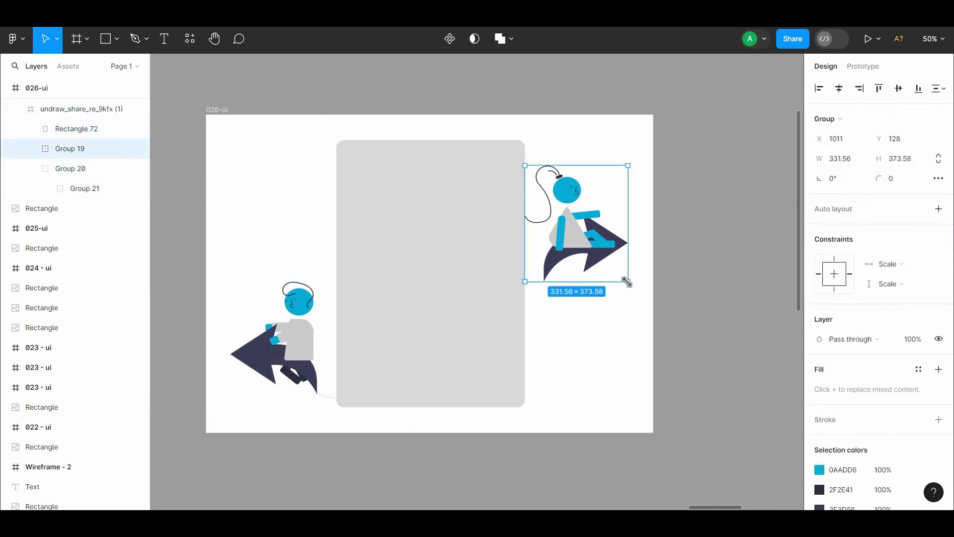
drag(627, 281, 611, 230)
drag(300, 352, 296, 366)
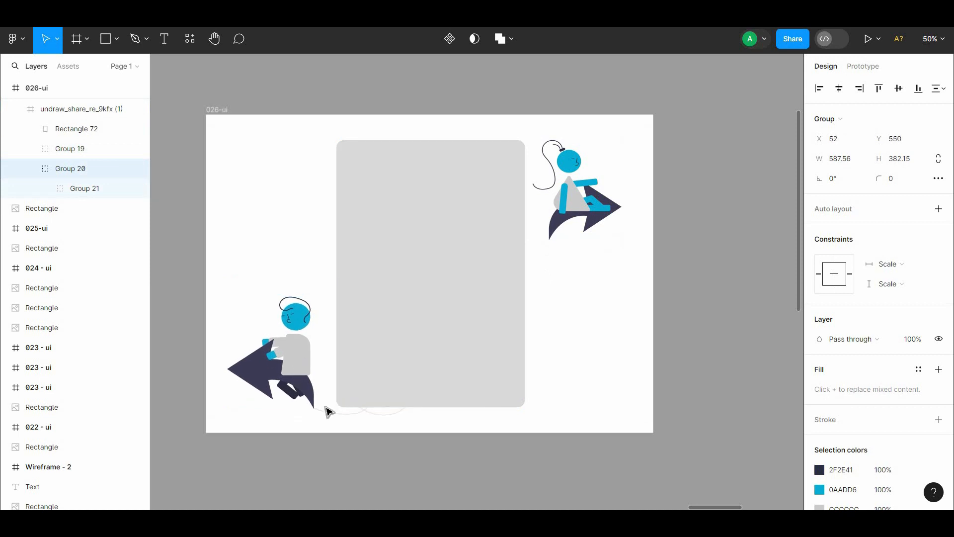
Delete the curved trail line vector behind the man's arrow.
click(338, 414)
click(339, 414)
click(354, 416)
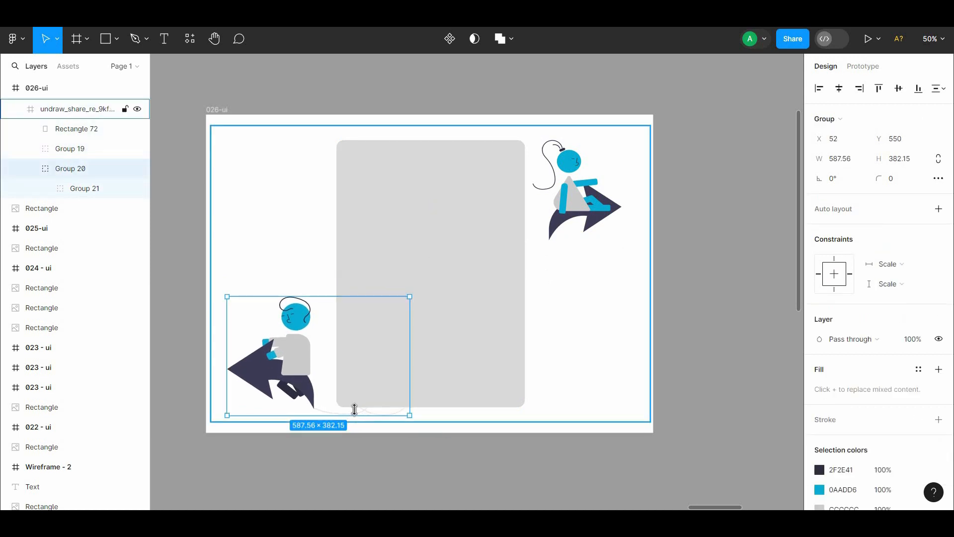
click(362, 416)
click(358, 413)
double_click(362, 415)
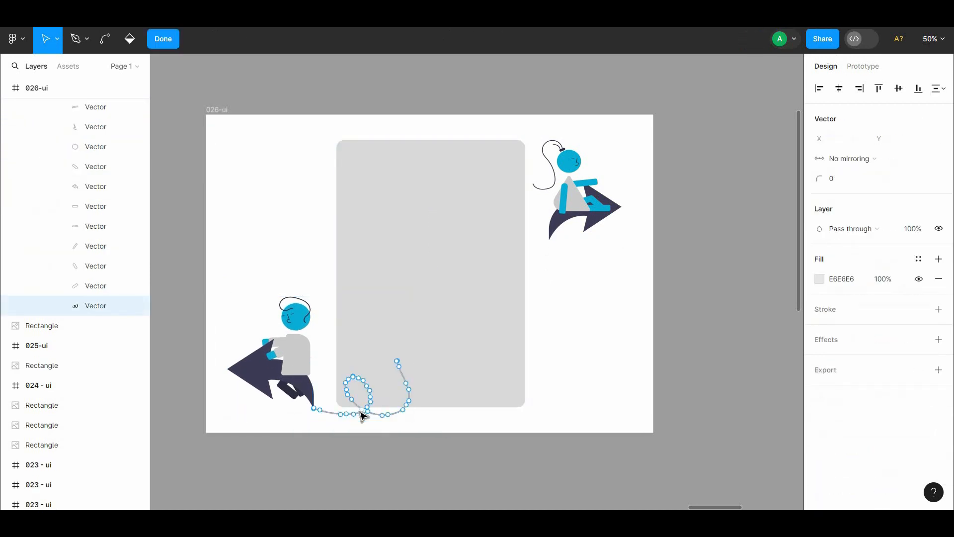
click(165, 47)
key(Delete)
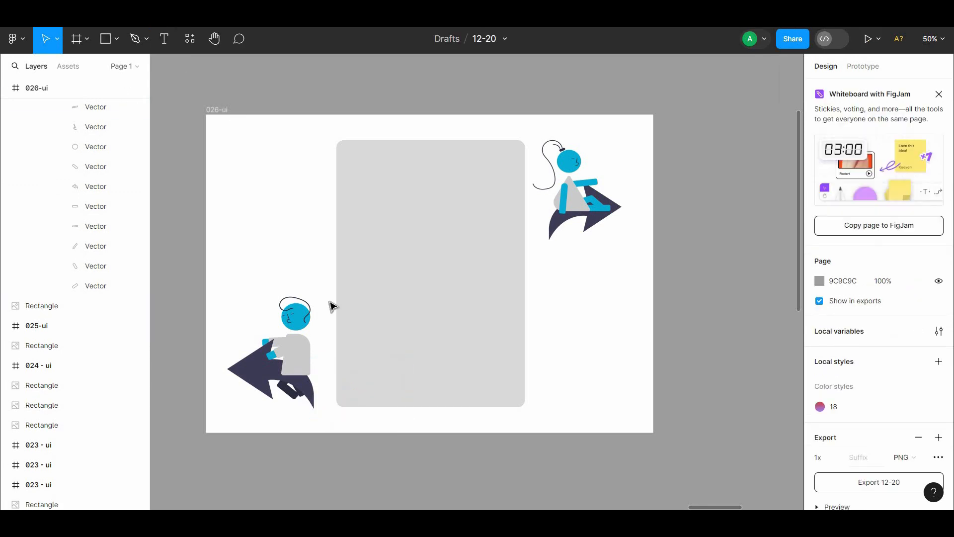
Give both illustration groups an inner shadow with X and Y offsets of -2.
double_click(289, 369)
shift+click(603, 215)
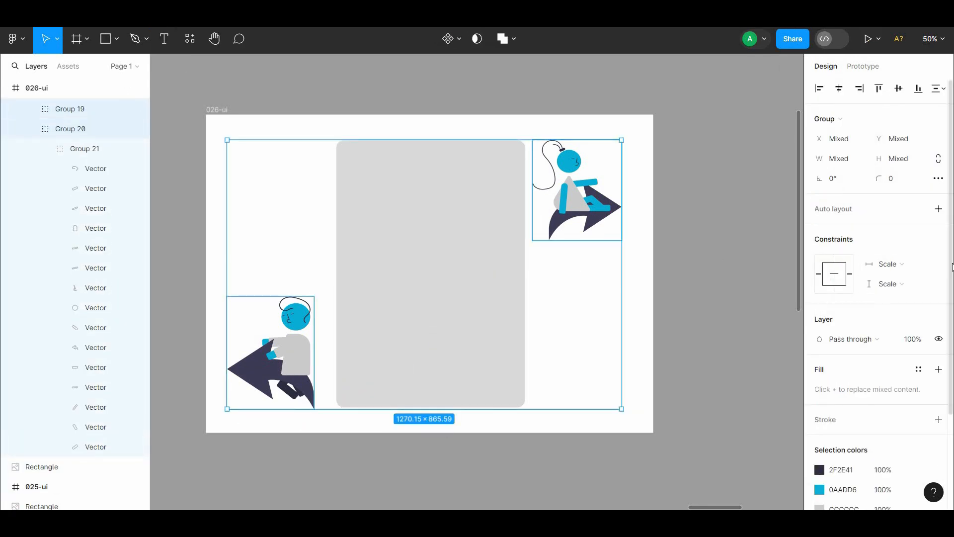
scroll(875, 293, down, 3)
click(938, 435)
click(837, 457)
click(844, 439)
click(819, 454)
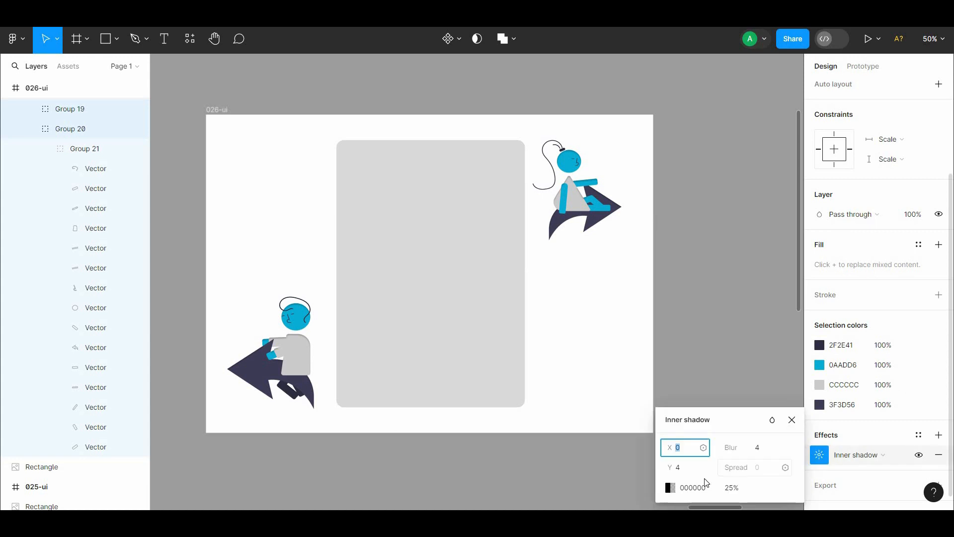
text(-2)
click(684, 469)
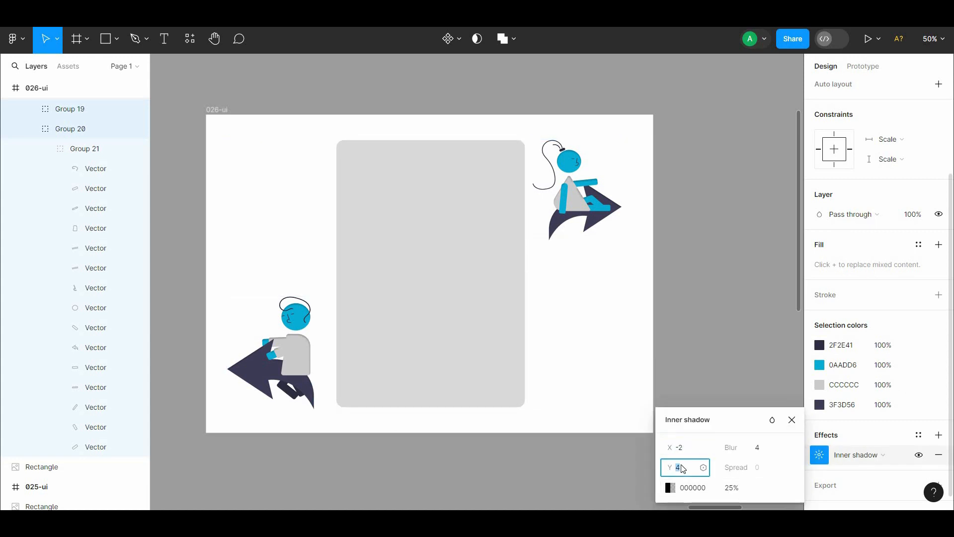
text(-2)
click(729, 325)
Change the card rectangle's fill to white, FFFFFF.
click(489, 286)
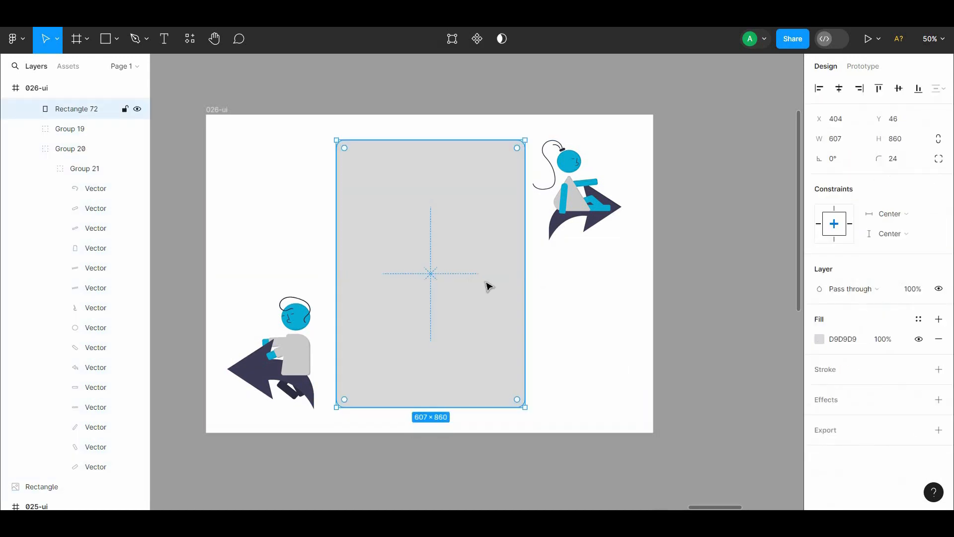
click(820, 338)
drag(702, 233, 644, 181)
click(852, 381)
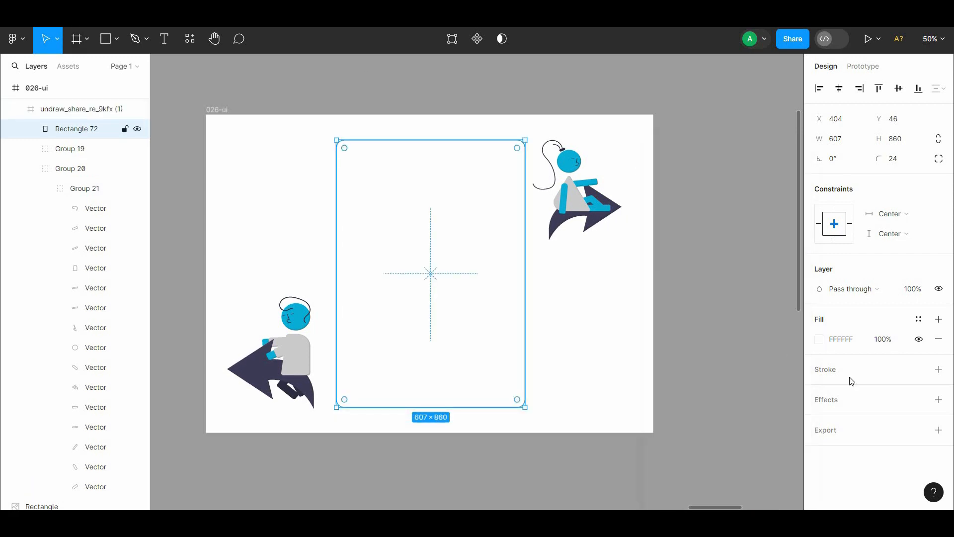
Add an inner shadow to the card rectangle with X and Y offsets of -2.
click(939, 400)
click(851, 420)
click(874, 403)
click(819, 419)
click(690, 452)
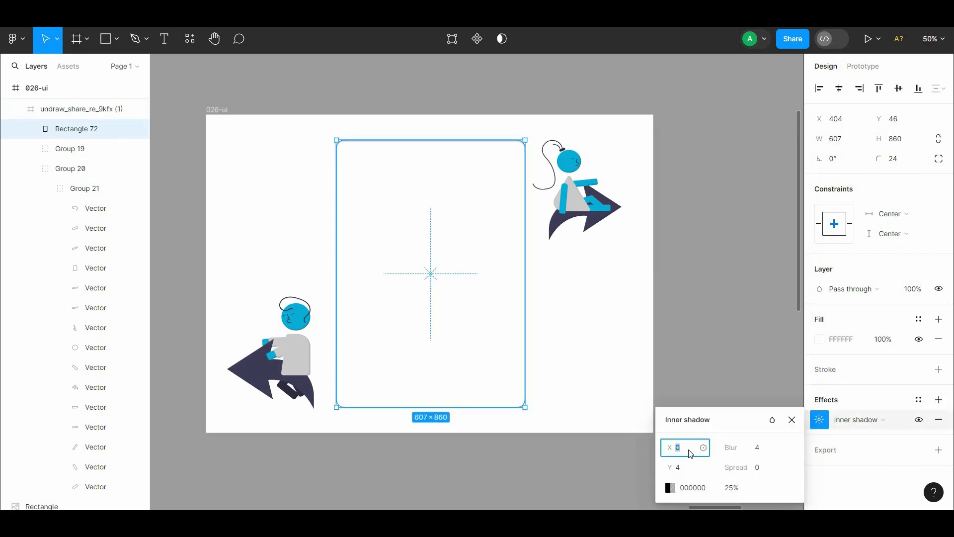
text(-)
key(Escape)
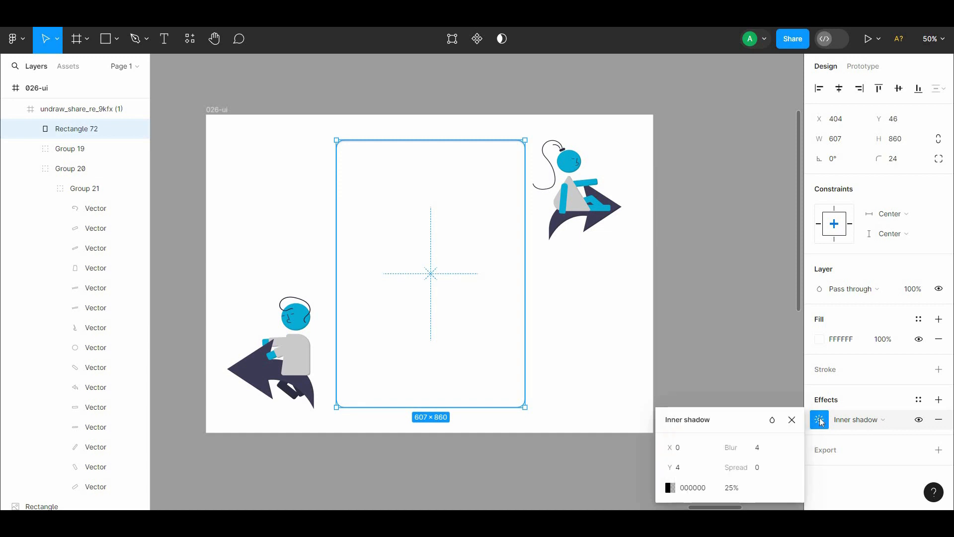
click(692, 471)
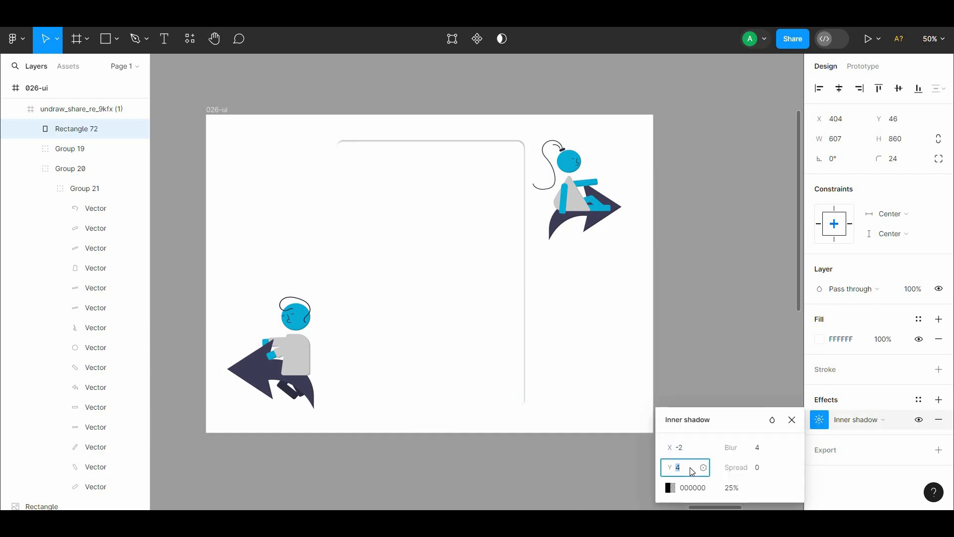
text(-2)
click(731, 358)
Reopen the card's inner shadow settings and adjust the shadow colour.
double_click(495, 326)
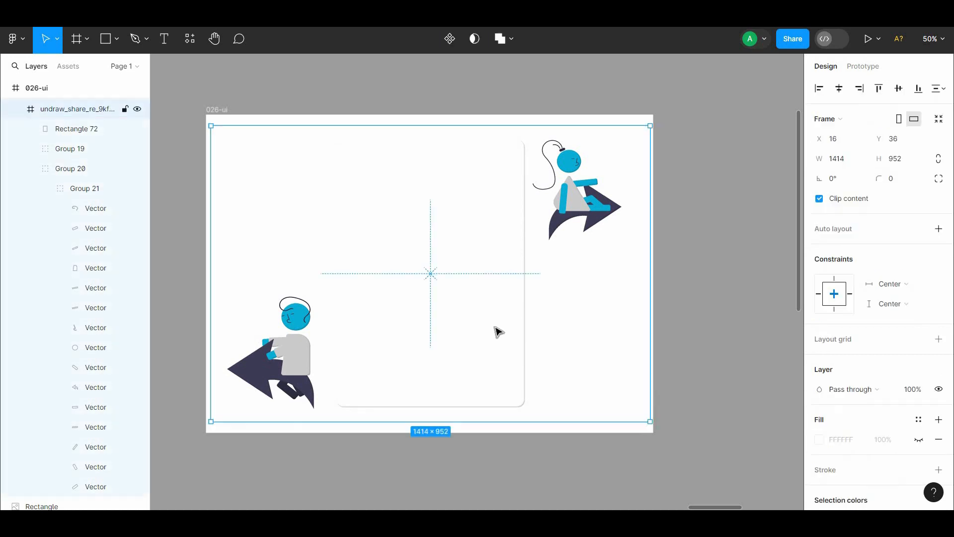
click(819, 420)
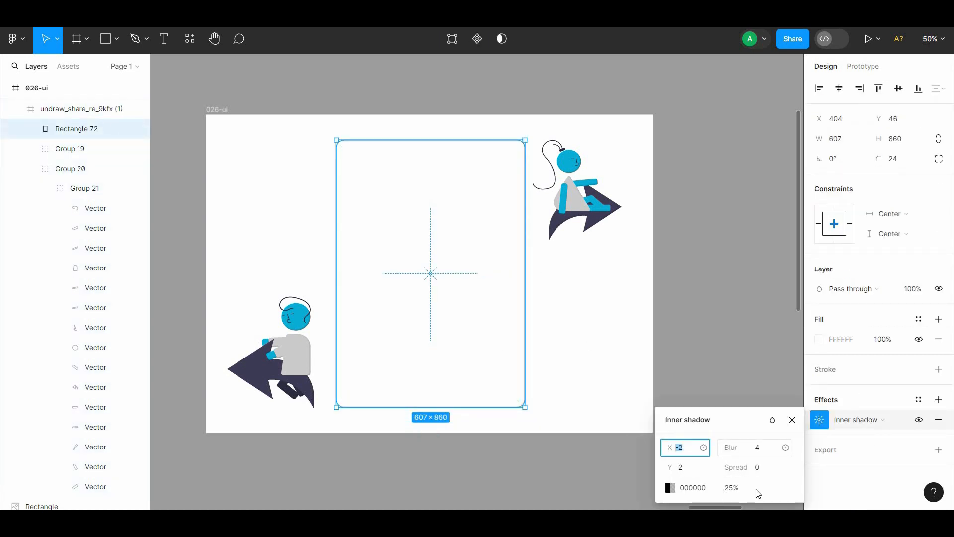
click(645, 419)
click(685, 446)
double_click(511, 304)
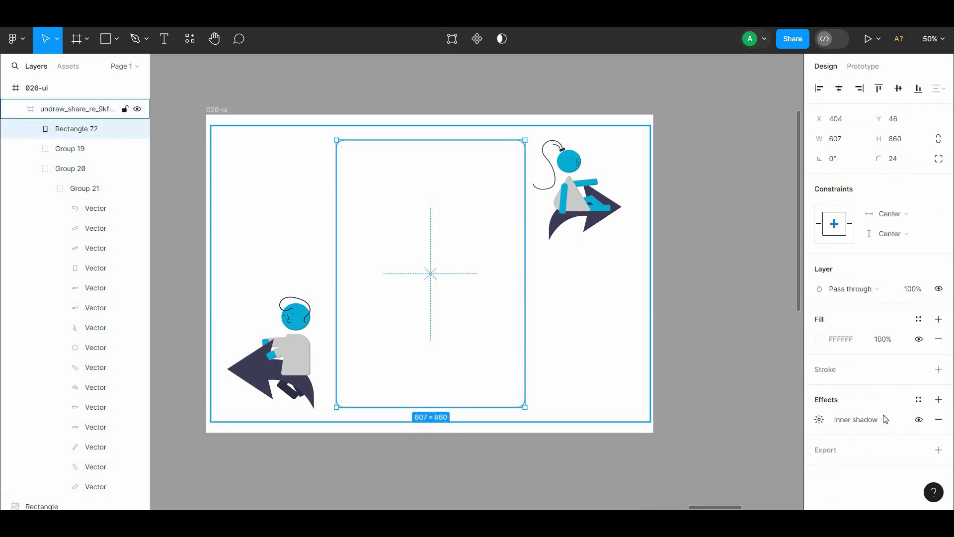
click(822, 419)
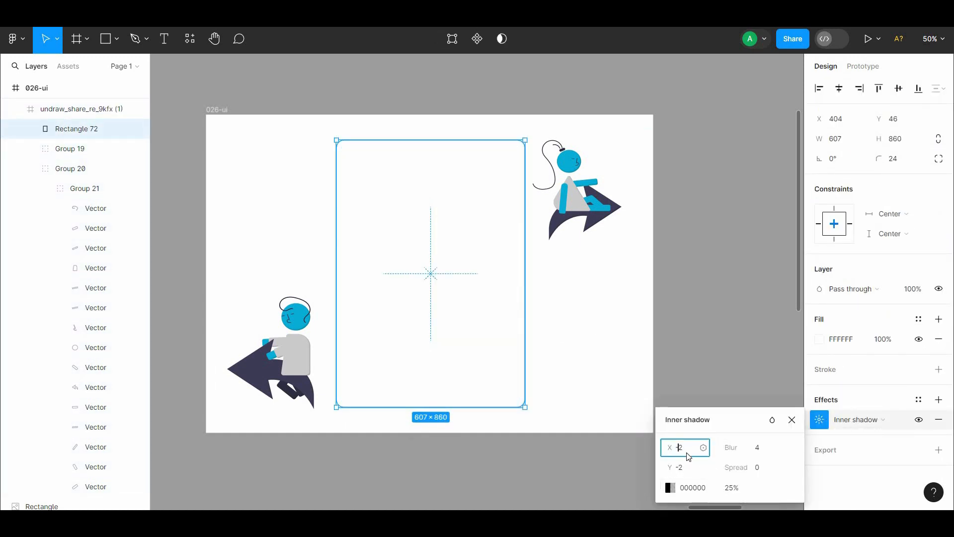
mouse_move(720, 488)
mouse_down()
mouse_move(849, 490)
mouse_move(809, 487)
mouse_move(803, 477)
mouse_move(707, 484)
mouse_up()
click(741, 380)
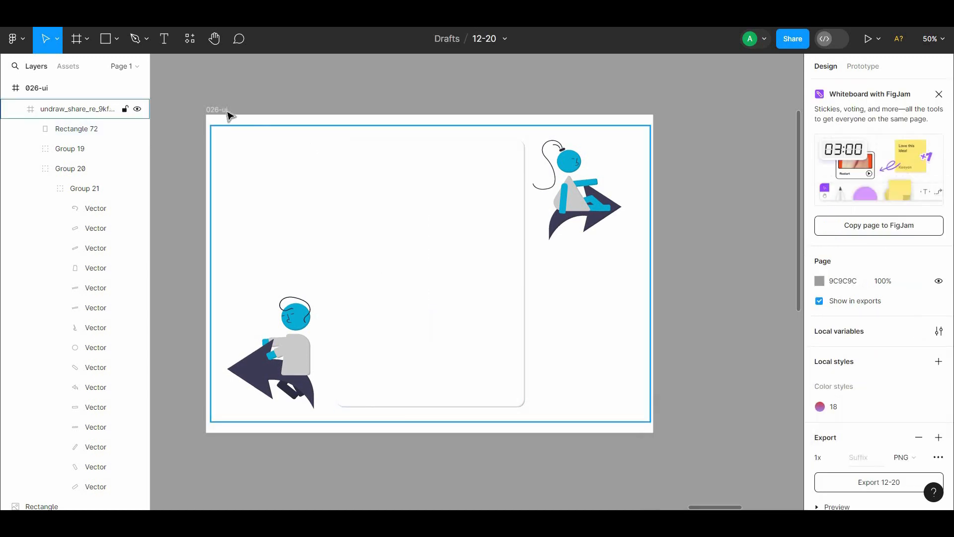
Fill the 026-ui frame with a very light tint of the blue sampled from the illustration.
click(218, 110)
click(819, 359)
click(673, 364)
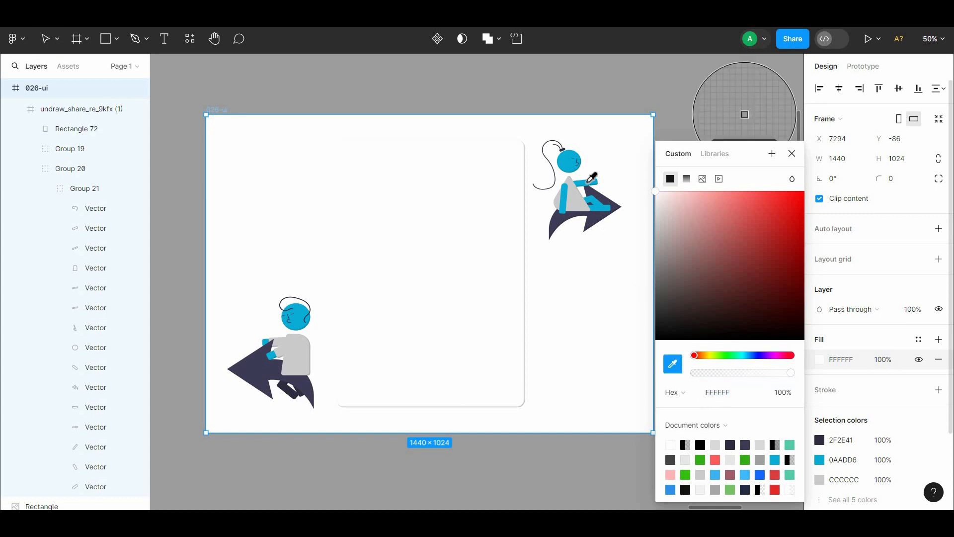
click(571, 162)
drag(744, 205, 684, 175)
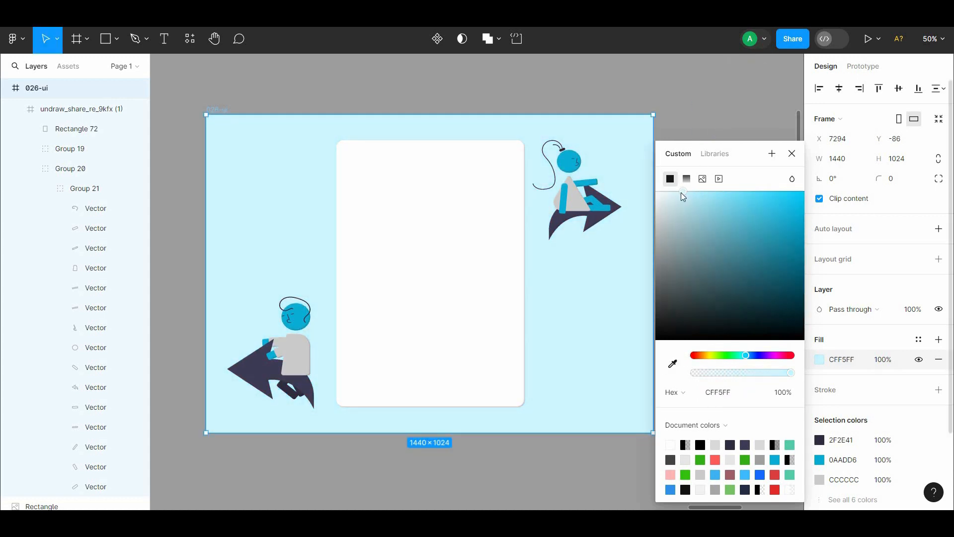
click(675, 192)
click(698, 116)
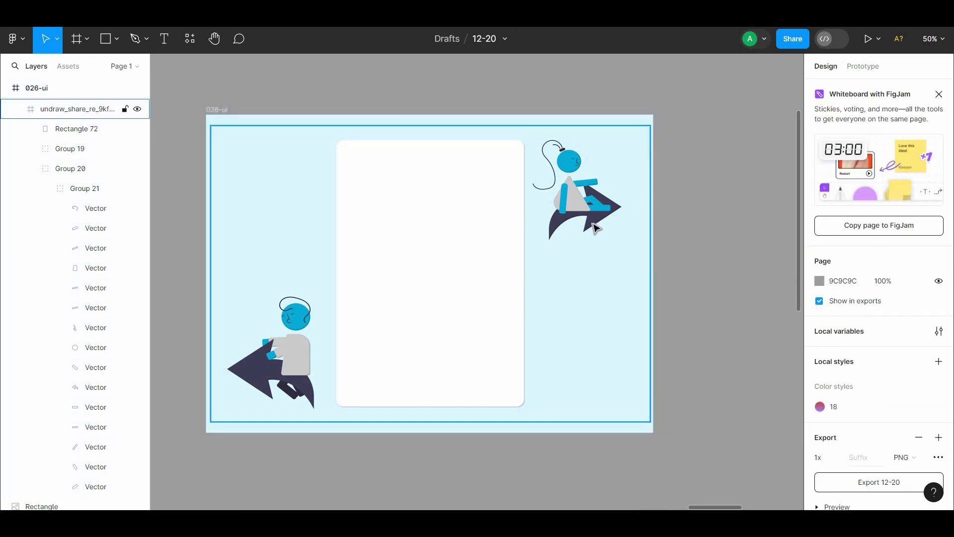
Try recolouring the grey clothing of both share illustration groups white and near-black, 080808.
click(577, 203)
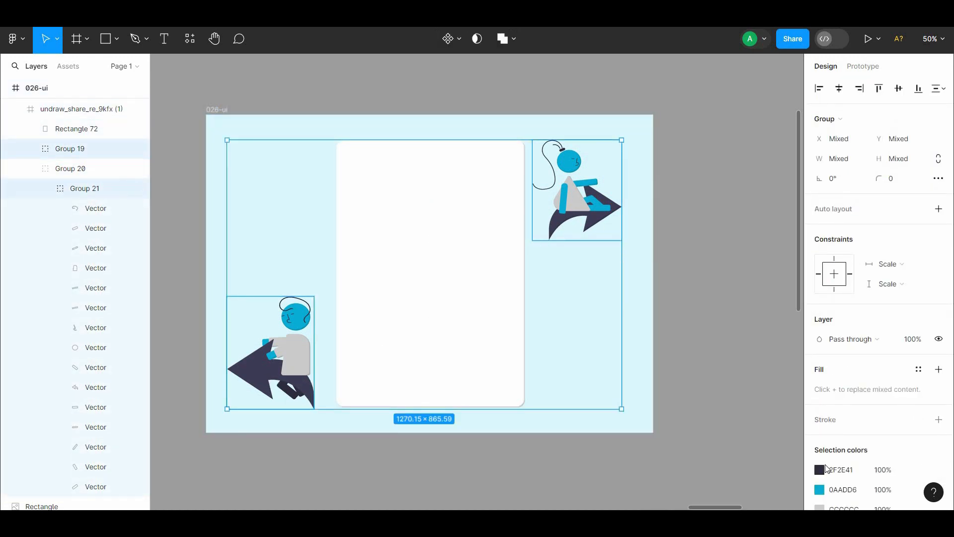
click(819, 507)
drag(694, 233, 595, 167)
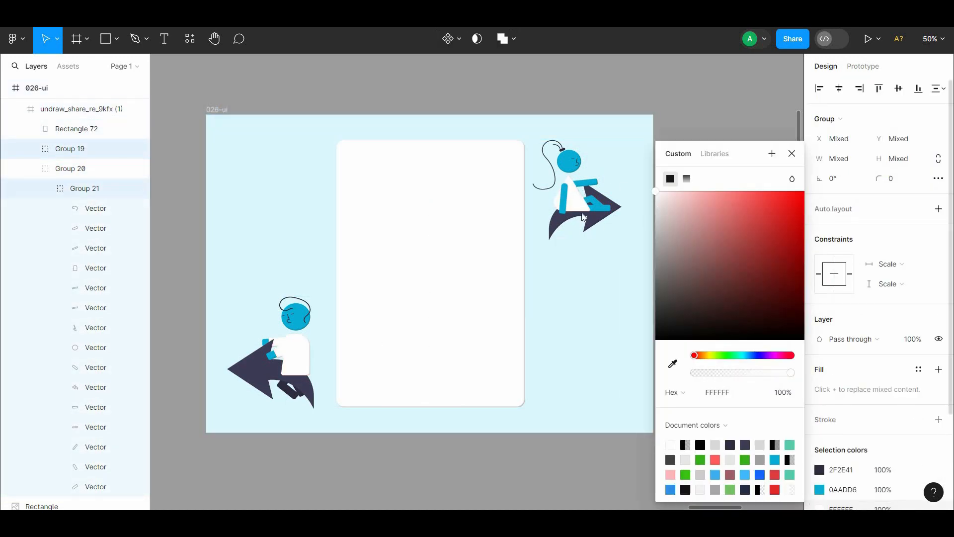
key(ctrl+z)
key(i)
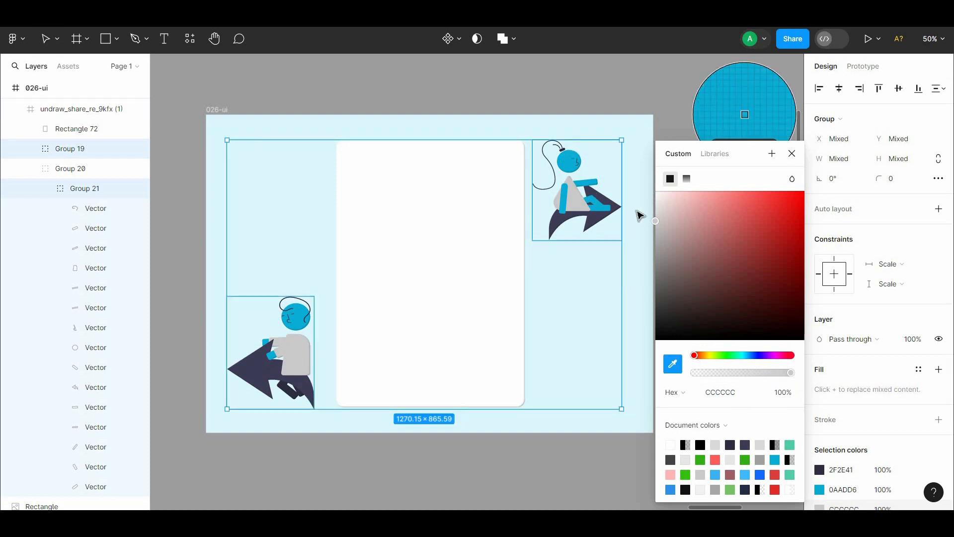
drag(660, 203, 641, 336)
key(ctrl+z)
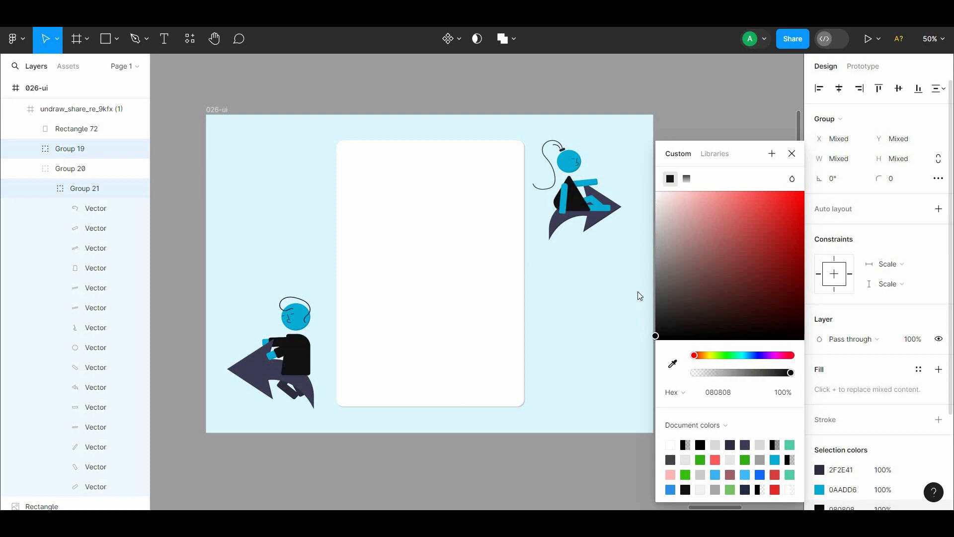
drag(640, 296, 145, 441)
click(666, 115)
Move the undraw_subscriber illustration onto the white card and scale it down to 560 × 385.
drag(646, 329, 115, 334)
drag(245, 257, 724, 85)
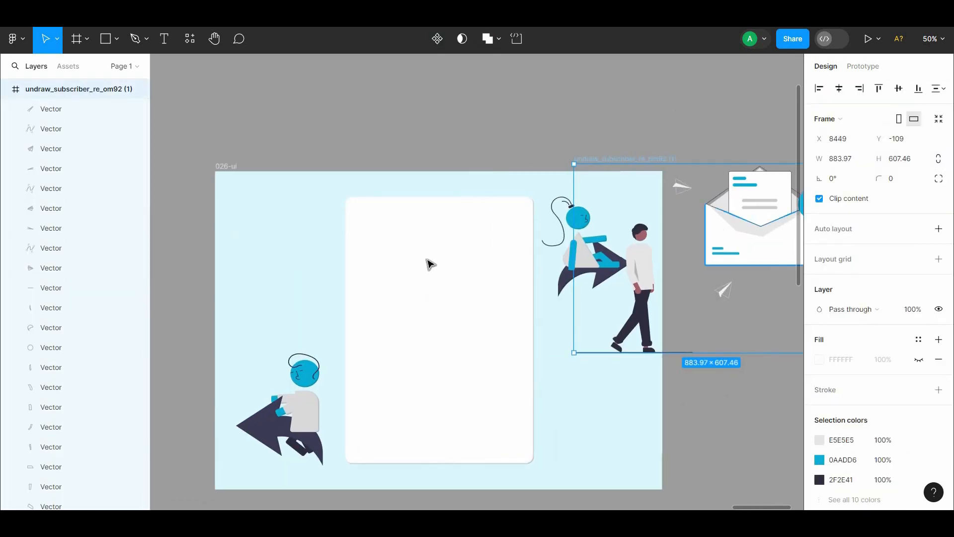
drag(750, 228, 427, 264)
drag(526, 390, 476, 349)
drag(446, 338, 496, 312)
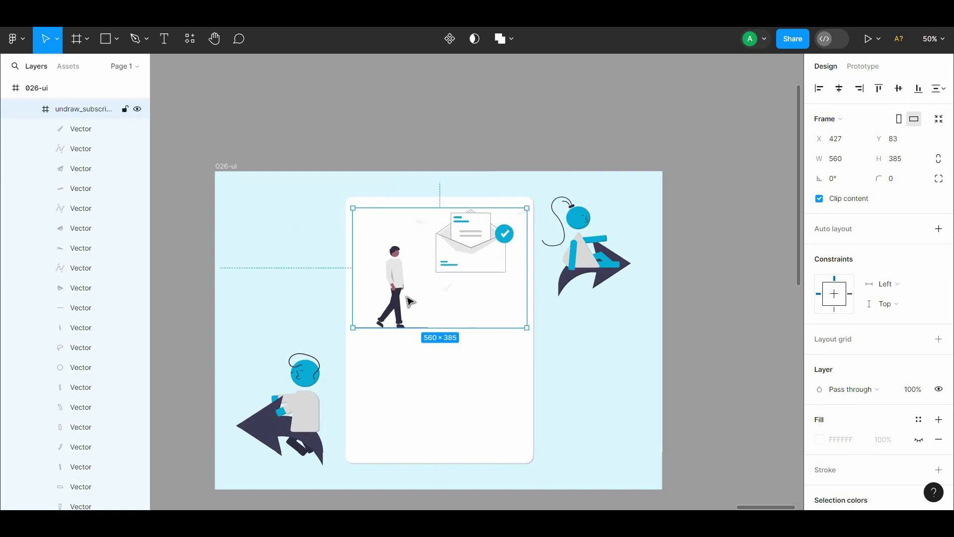
Move the subscriber illustration off the card to the empty canvas above the 026-ui frame.
ctrl+click(398, 275)
key(Escape)
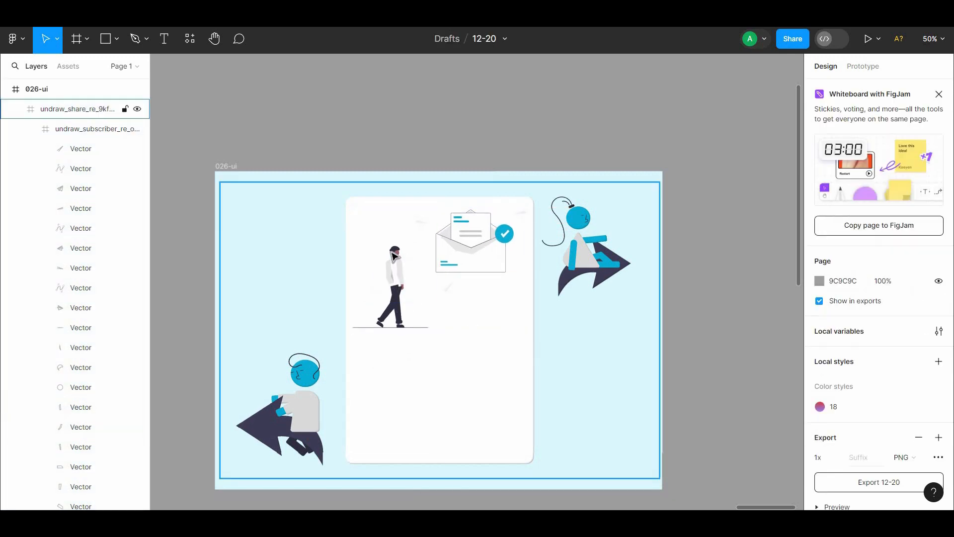
ctrl+click(396, 253)
drag(449, 277, 437, 106)
click(535, 142)
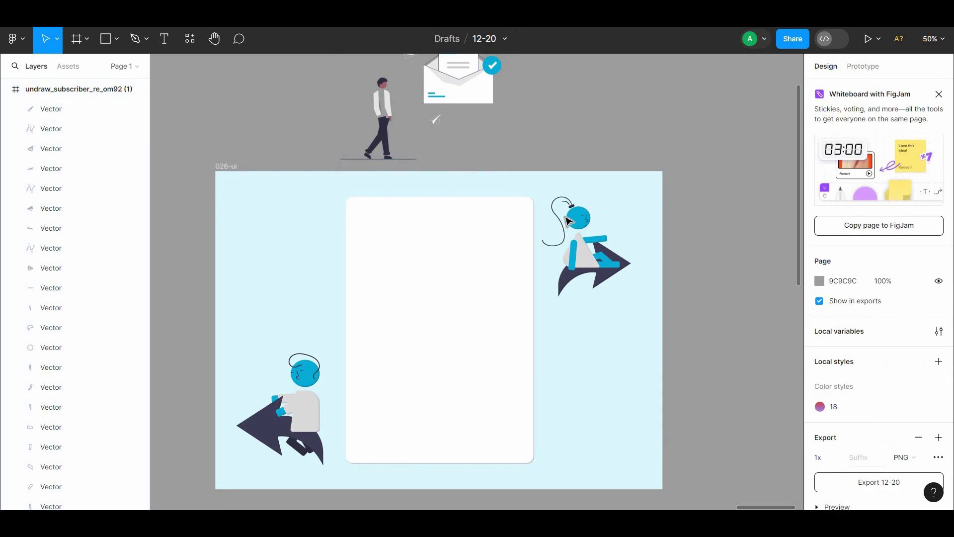
Delete the walking man's arm shading, shirt front and hair vectors from the subscriber illustration.
scroll(567, 221, up, 3)
ctrl+click(412, 188)
double_click(412, 188)
double_click(409, 187)
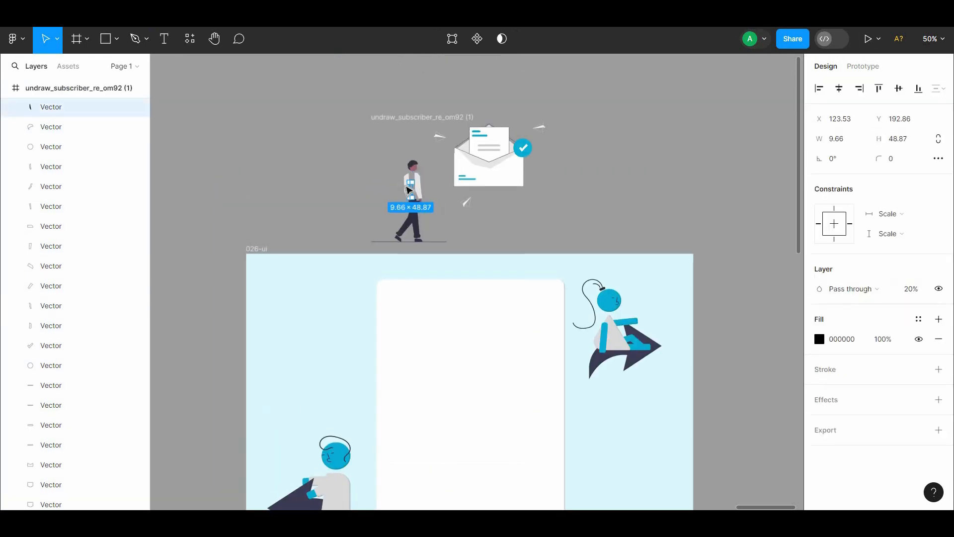
key(Delete)
double_click(408, 188)
click(407, 188)
double_click(415, 188)
key(Delete)
double_click(407, 191)
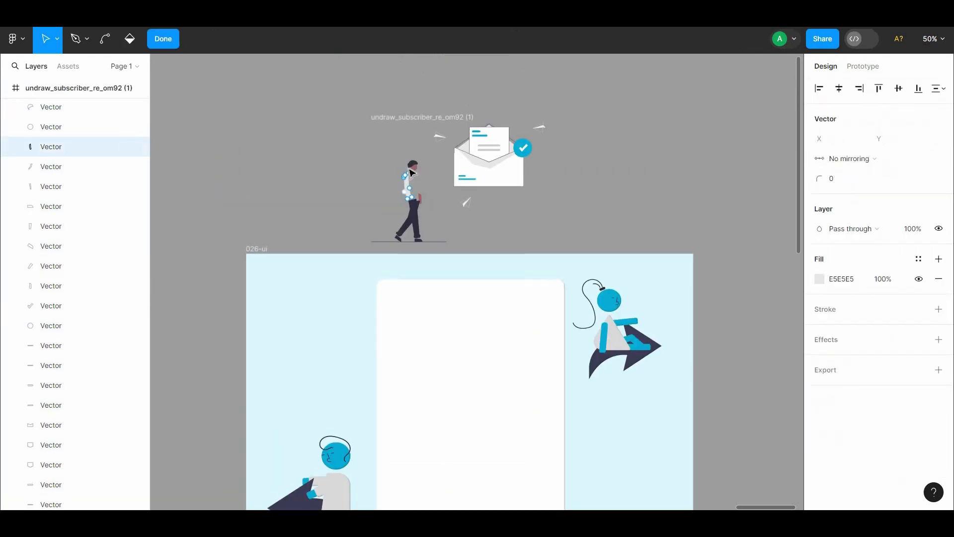
double_click(414, 163)
key(Delete)
Delete all remaining vectors of the walking man, keeping the envelope, check badge and paper planes.
click(65, 111)
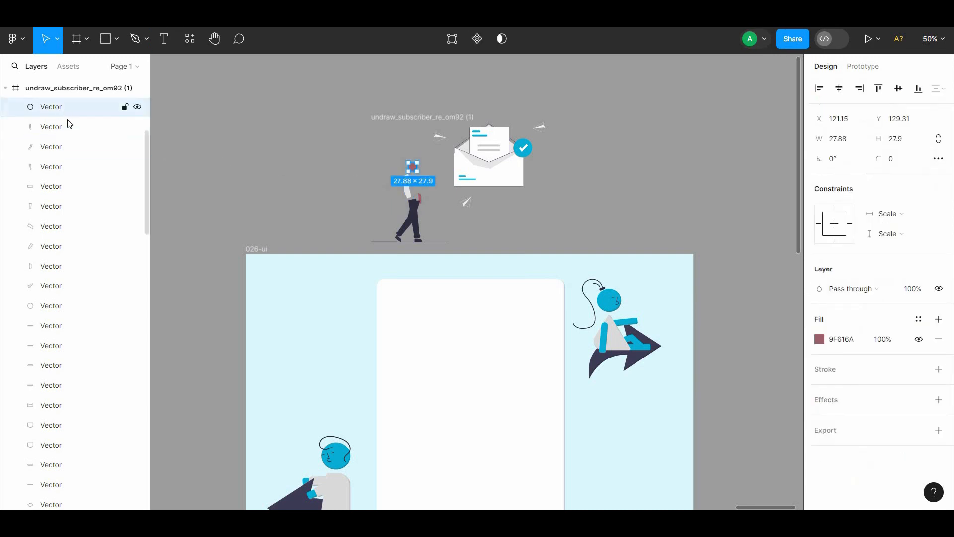
shift+click(68, 124)
shift+click(69, 150)
shift+click(69, 173)
shift+click(71, 191)
shift+click(73, 209)
shift+click(75, 227)
shift+click(77, 244)
shift+click(80, 265)
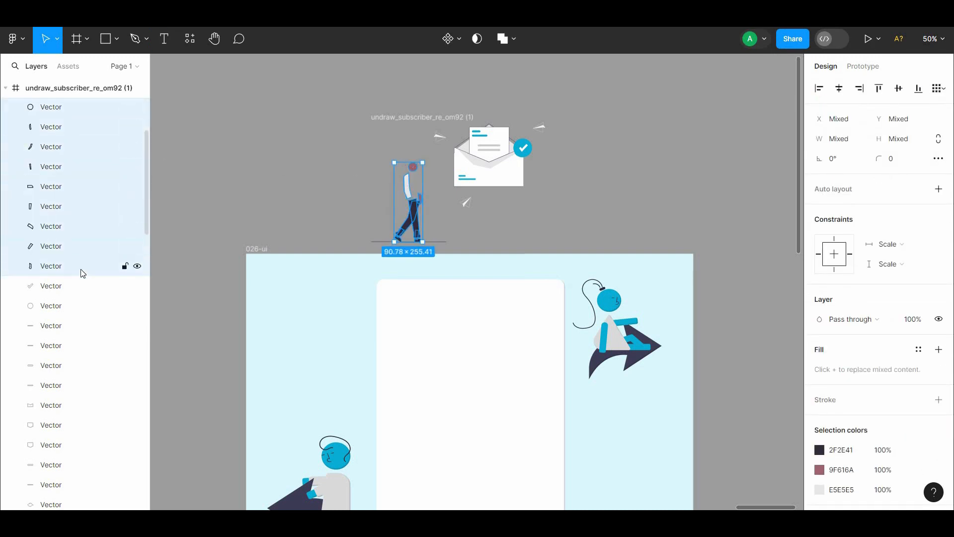
shift+click(83, 293)
shift+click(82, 308)
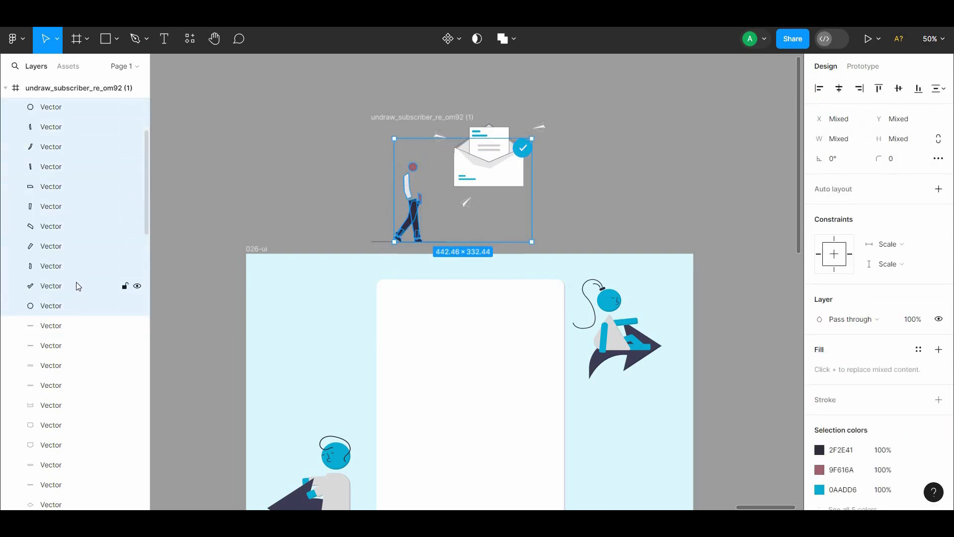
shift+click(74, 312)
key(Delete)
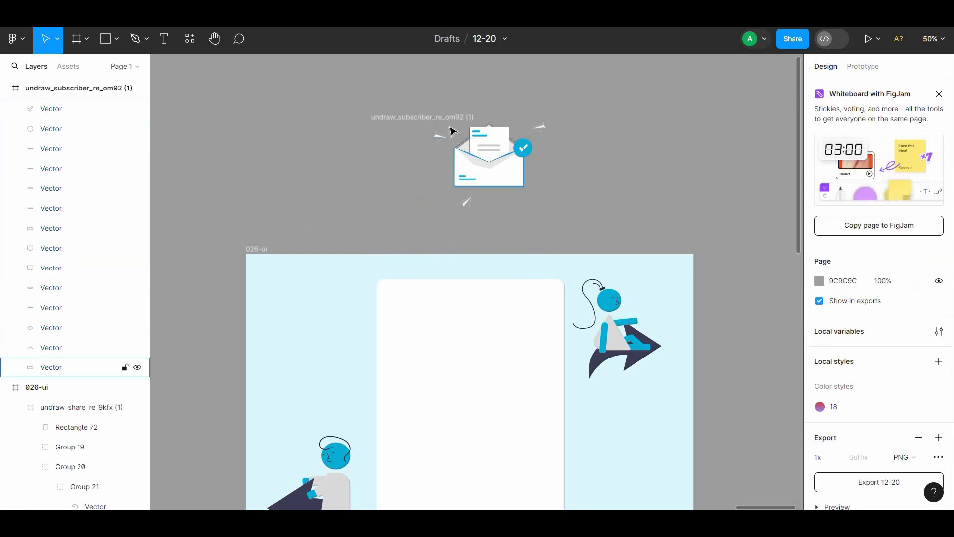
Move the envelope illustration back onto the upper half of the white card.
drag(451, 119, 495, 178)
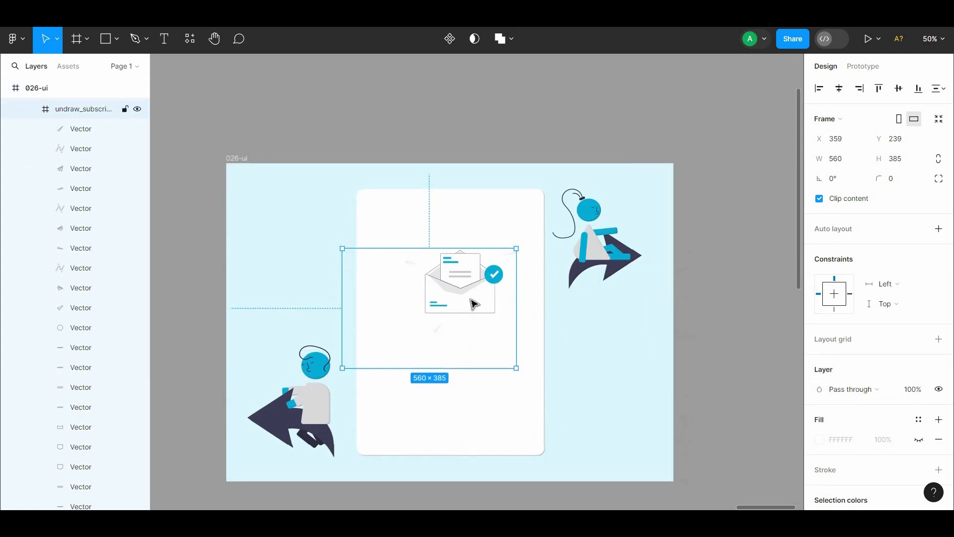
drag(472, 301, 469, 270)
Try darkening the envelope illustration's white FFFFFF colour to a mid grey.
scroll(934, 342, down, 3)
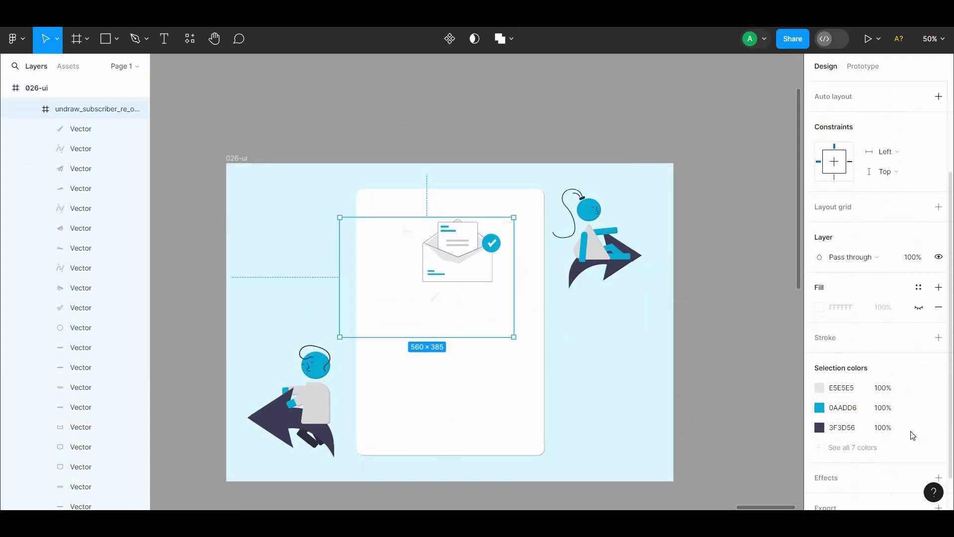
click(819, 453)
drag(679, 220, 651, 241)
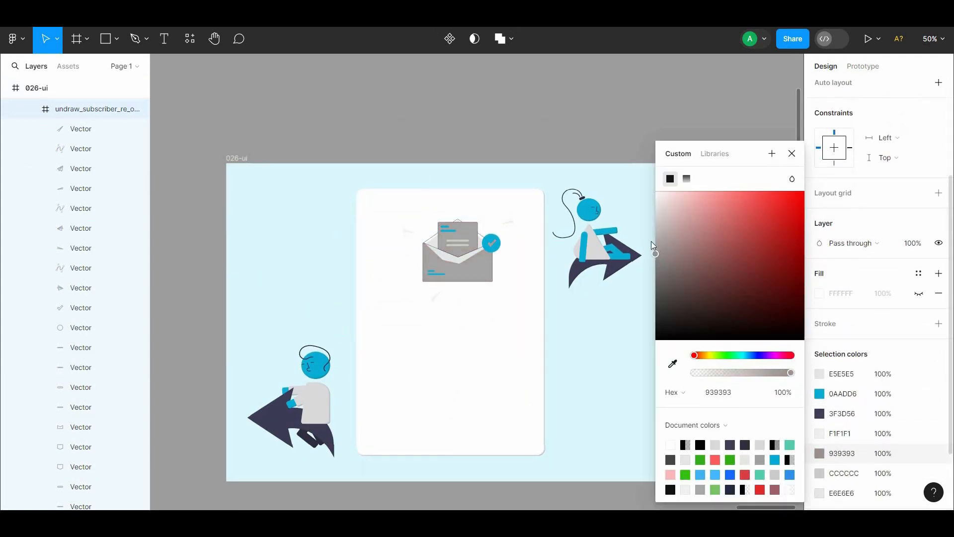
key(ctrl+z)
Change the envelope illustration's E5E5E5 paper-plane colour to black, 000000.
click(826, 431)
click(820, 374)
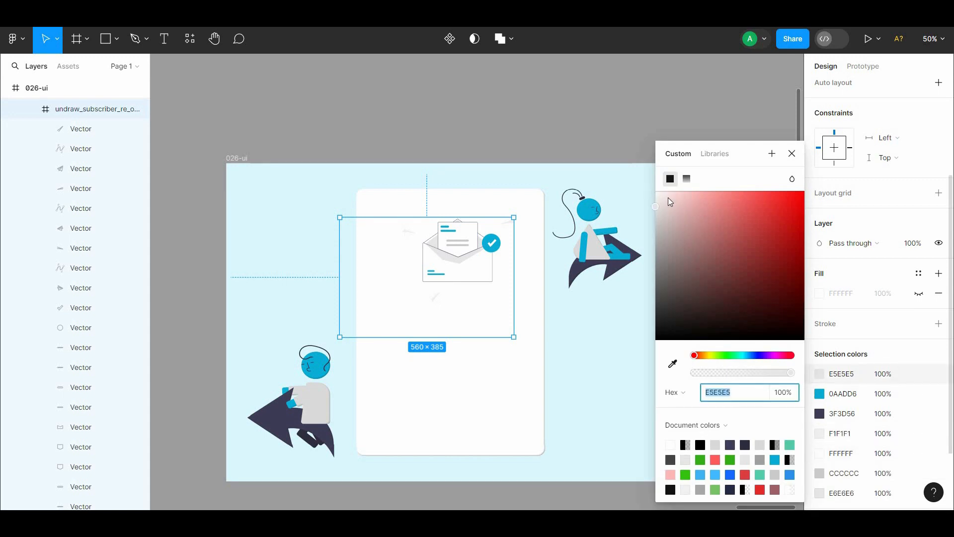
click(676, 362)
click(579, 205)
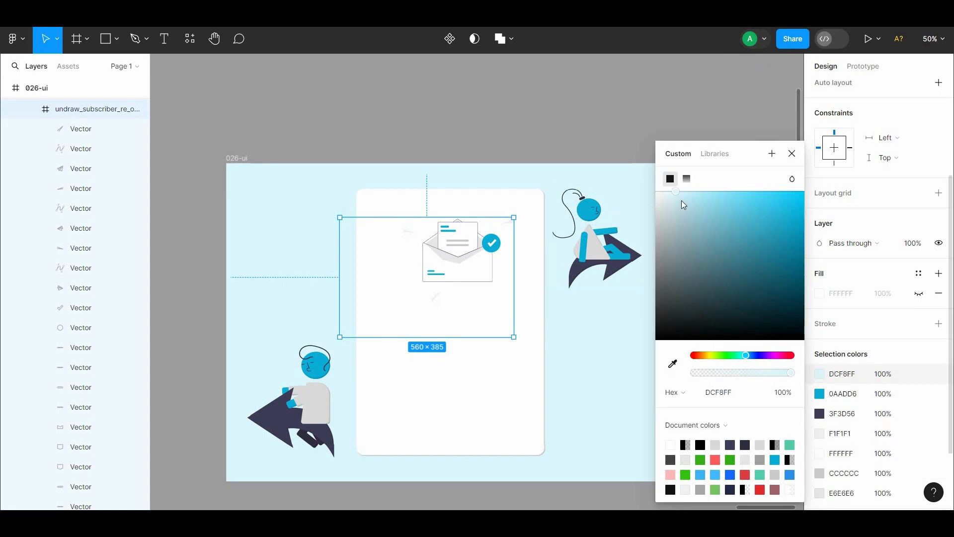
drag(680, 201, 652, 367)
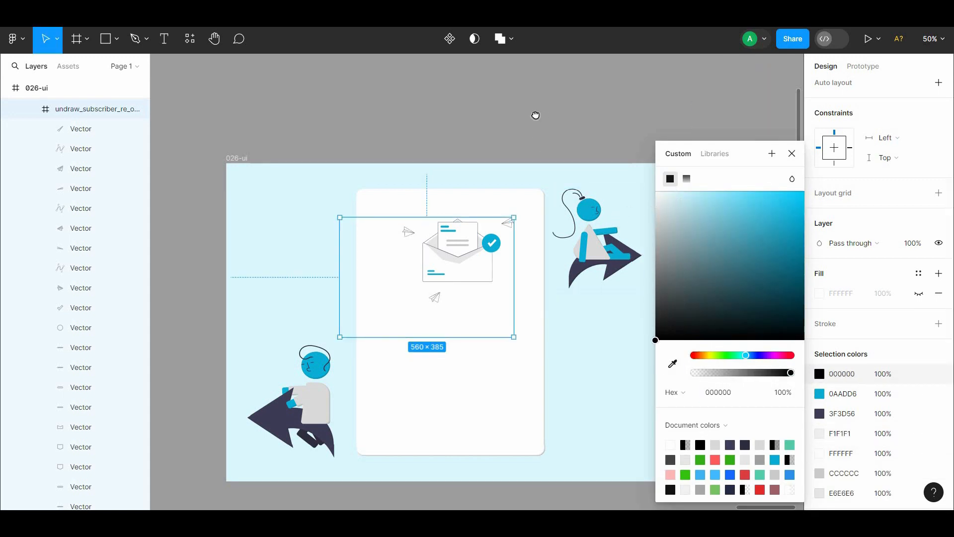
click(535, 114)
Try shifting the envelope illustration slightly on the card and narrowing its frame from one side.
scroll(477, 192, down, 1)
click(474, 190)
double_click(467, 201)
drag(461, 201, 455, 191)
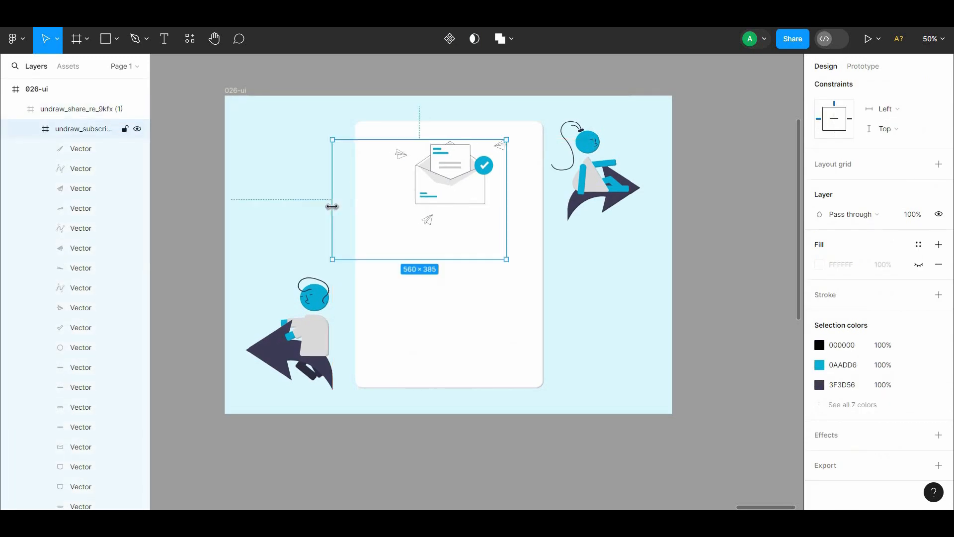
drag(332, 206, 383, 206)
key(ctrl+z)
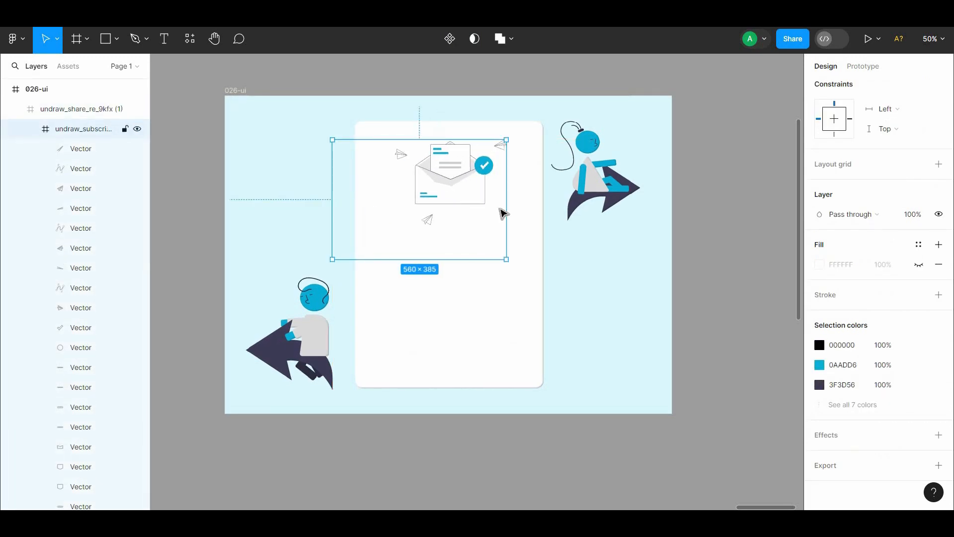
click(819, 265)
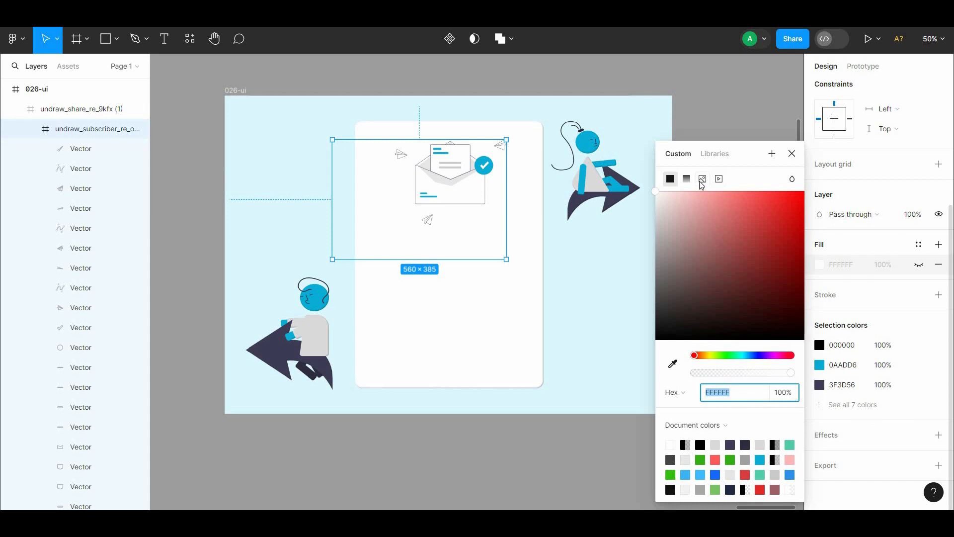
click(722, 121)
Enlarge the envelope illustration to 605 × 416 and centre the envelope in the upper part of the card.
click(465, 188)
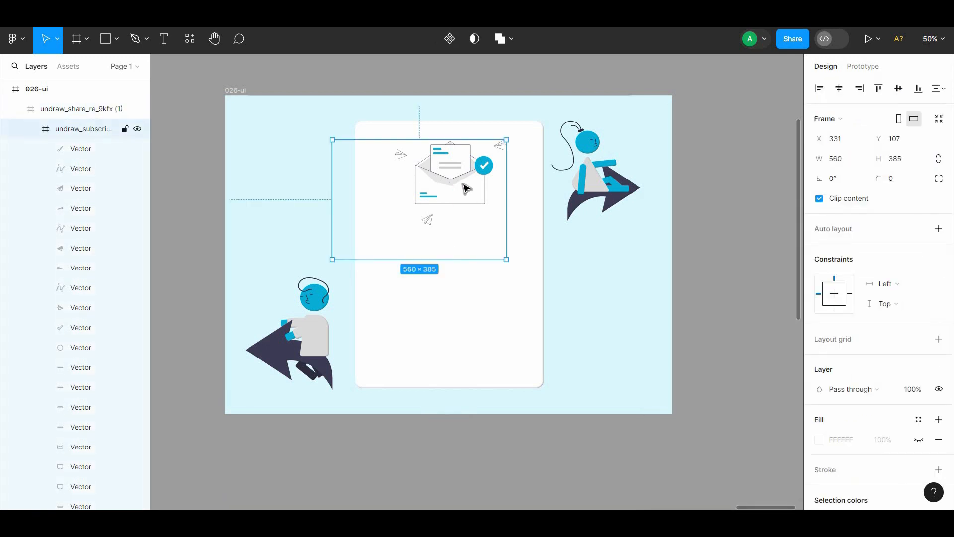
drag(464, 188, 472, 190)
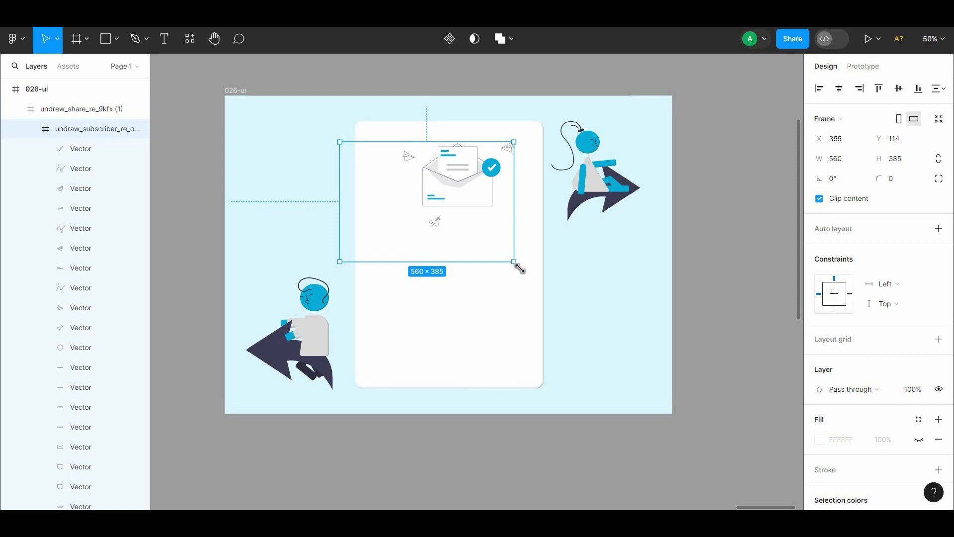
drag(515, 262, 459, 231)
key(alt)
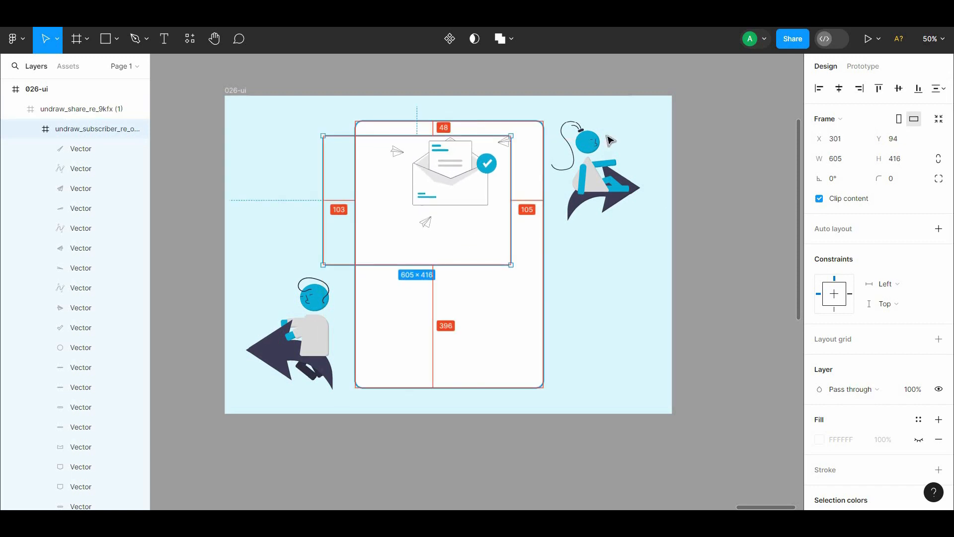
Remove the hidden white fill from the envelope illustration's frame.
click(713, 155)
double_click(477, 160)
key(alt+/)
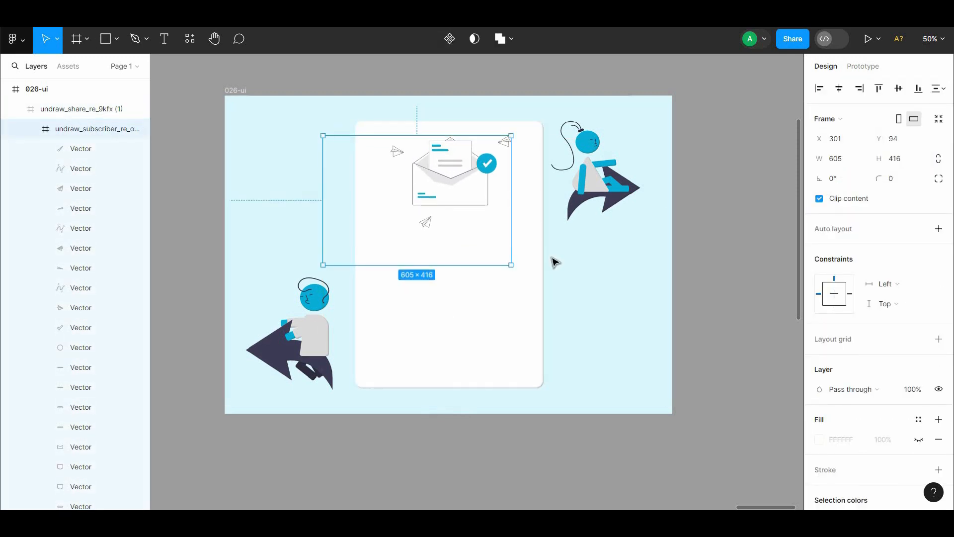
Add an inner shadow to the envelope illustration with an X offset of -4.
scroll(947, 487, down, 3)
scroll(947, 491, down, 1)
click(939, 436)
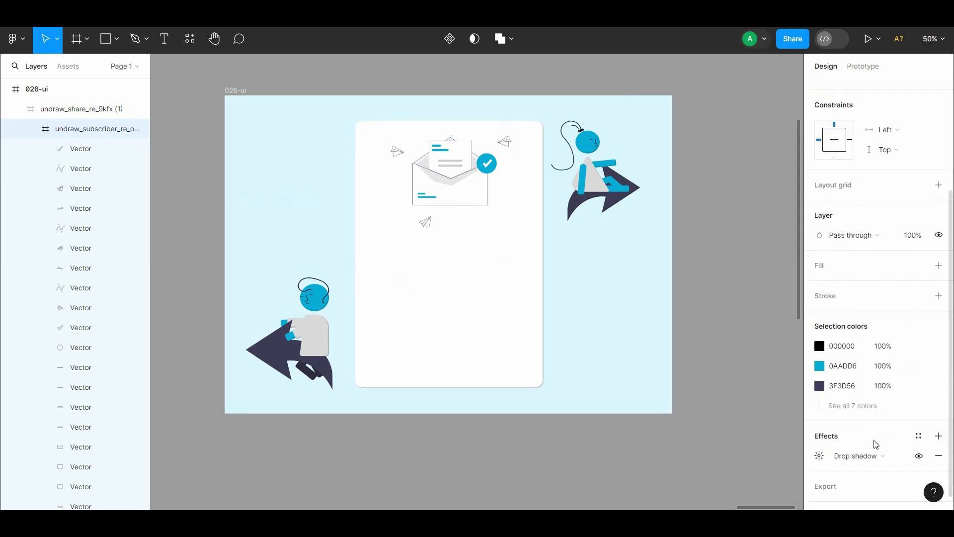
click(853, 457)
click(851, 441)
click(819, 455)
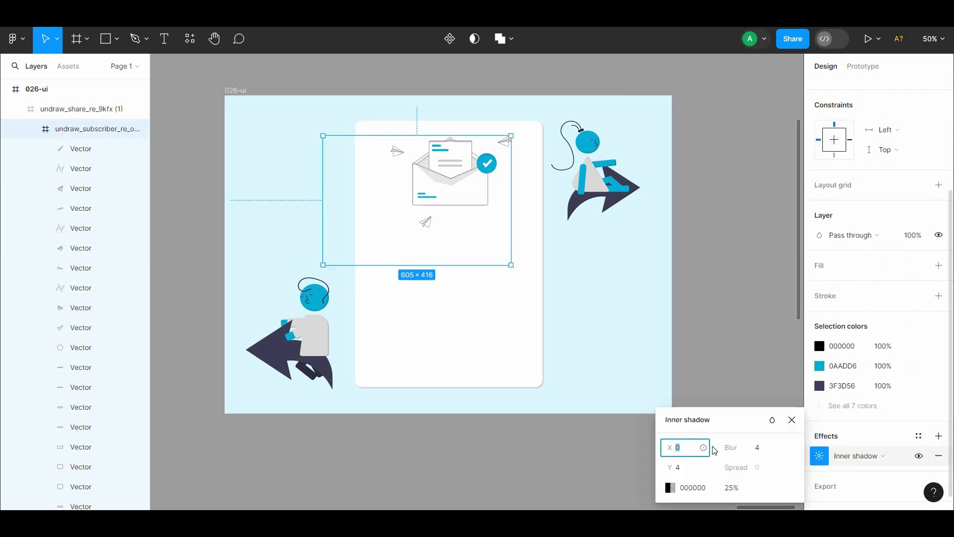
text(-4)
click(737, 331)
double_click(455, 188)
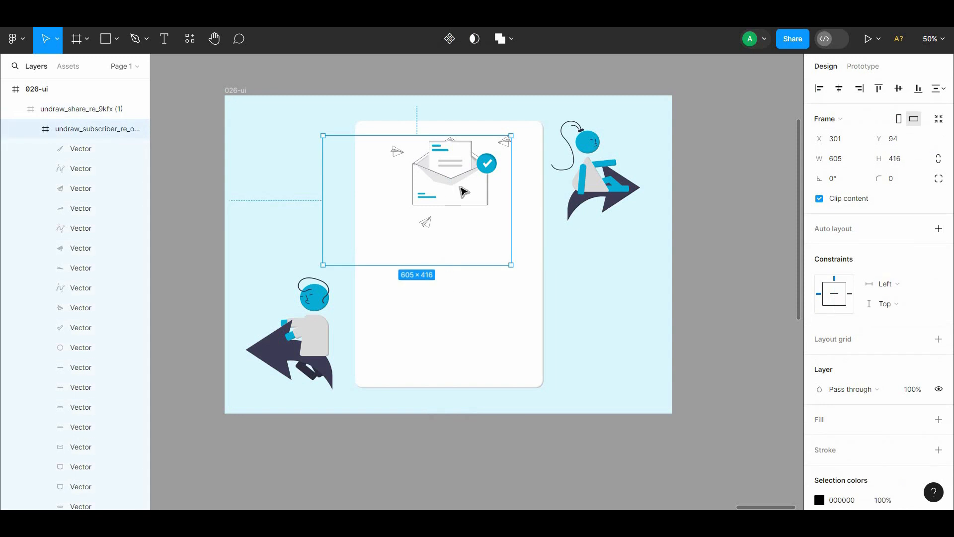
click(679, 222)
Add a text layer reading "اخه" on the card below the envelope.
key(t)
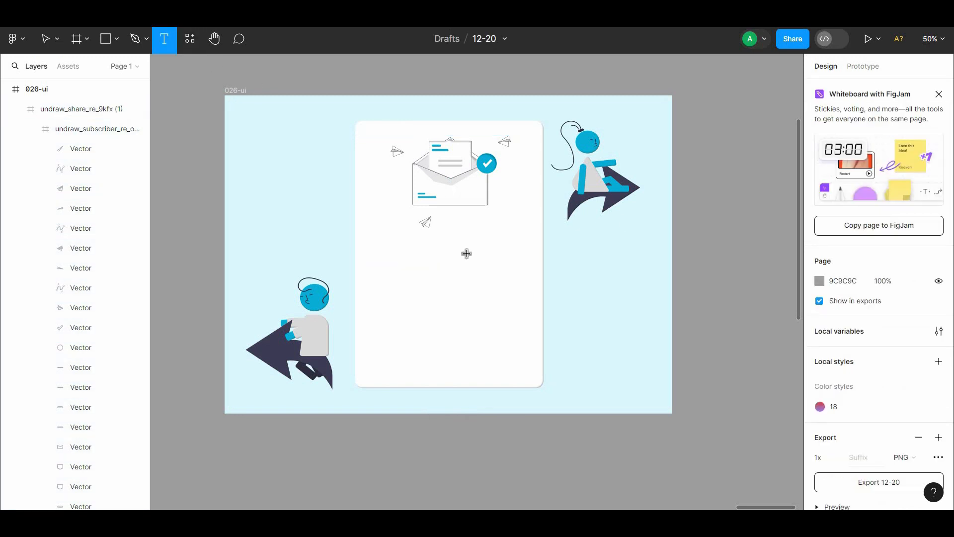
click(466, 253)
text(اثم)
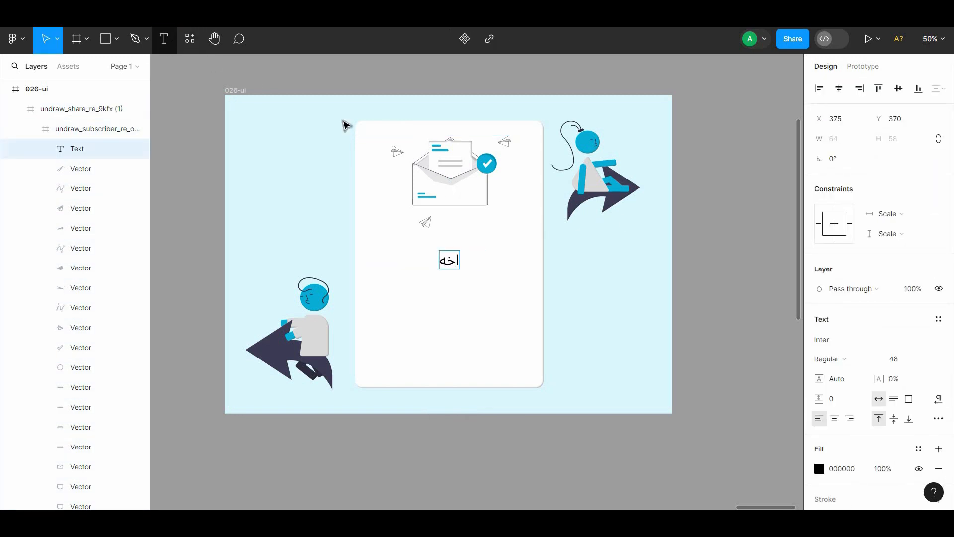
Replace the card's text with "You need only" and move the text layer down to the lower part of the card.
key(BackSpace)
key(BackSpace)
key(BackSpace)
text(Y)
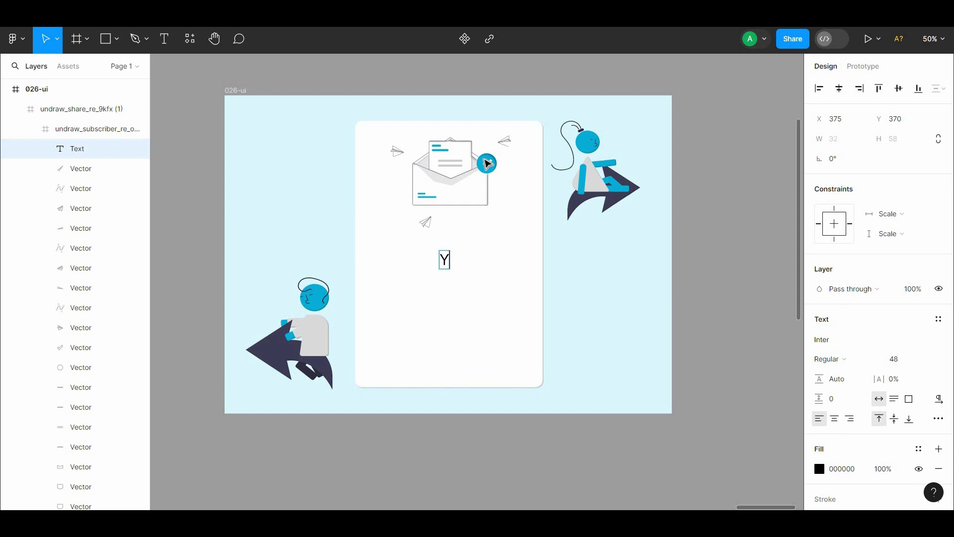
text(ou need)
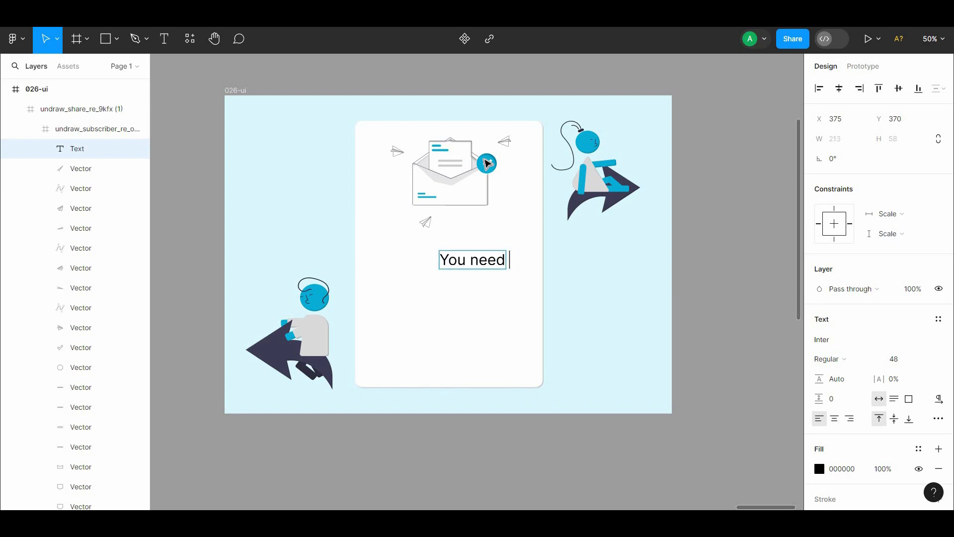
text( co)
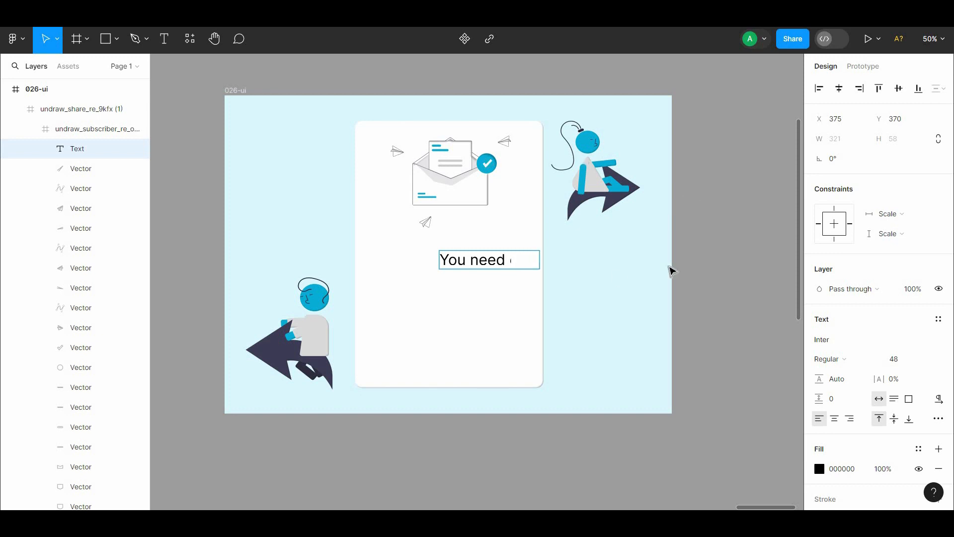
key(Escape)
drag(509, 261, 477, 314)
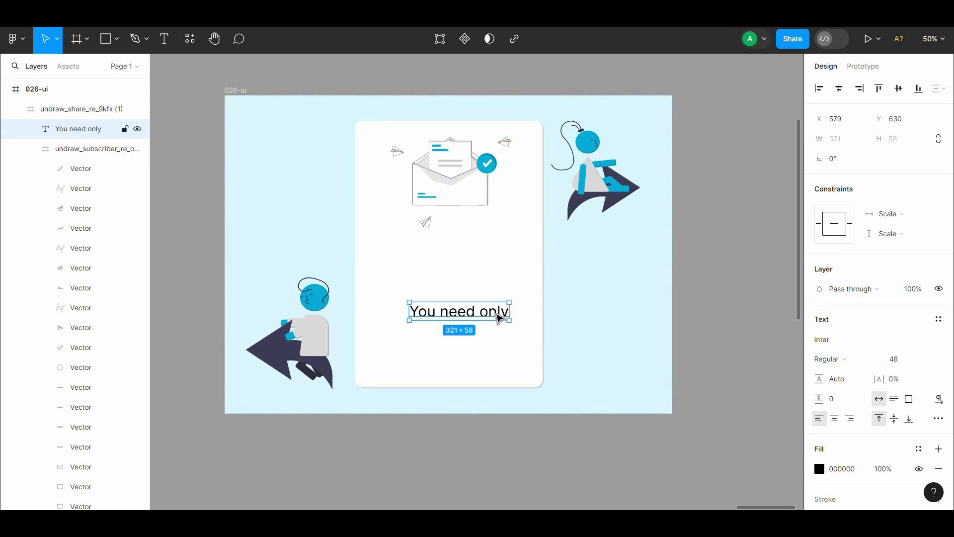
Extend the text to read "You need only Tow steps to" on one line and "engoy our wonderful newletter" on the second.
double_click(499, 317)
click(508, 313)
text(Tow)
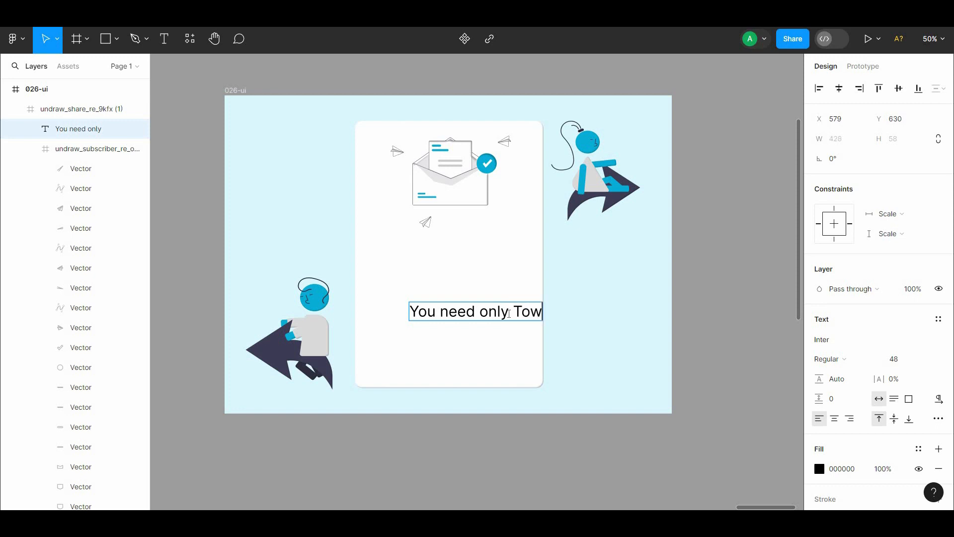
text( stepd)
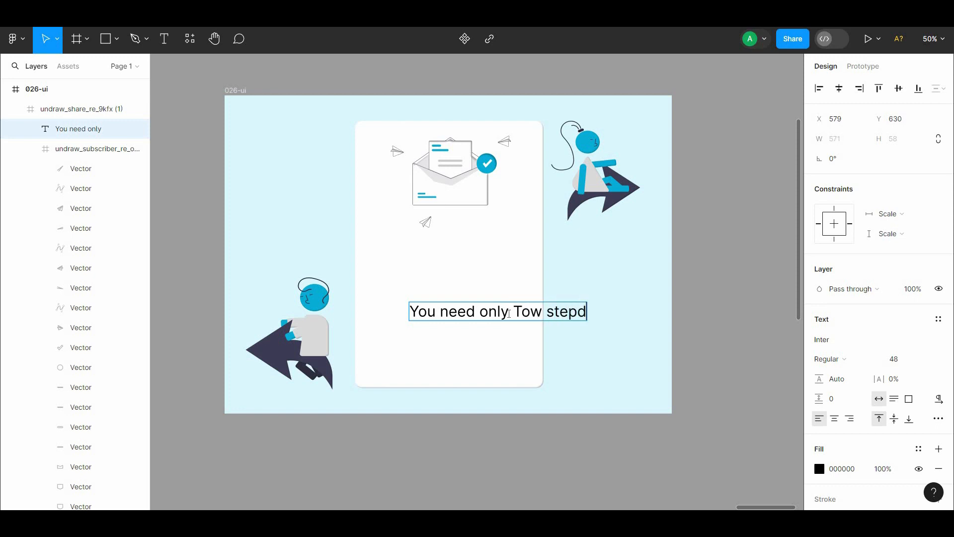
key(BackSpace)
text(s to)
key(Return)
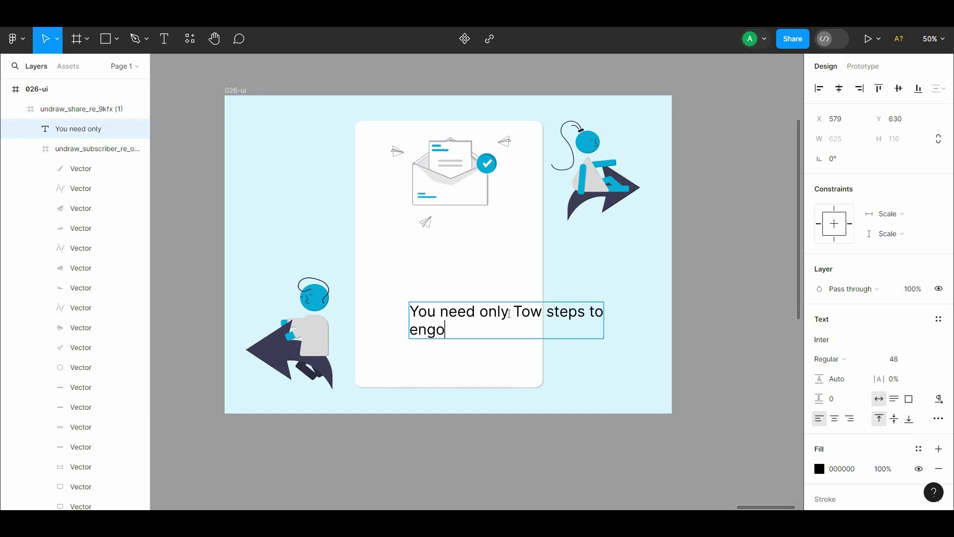
text(engoy our wonderful newl)
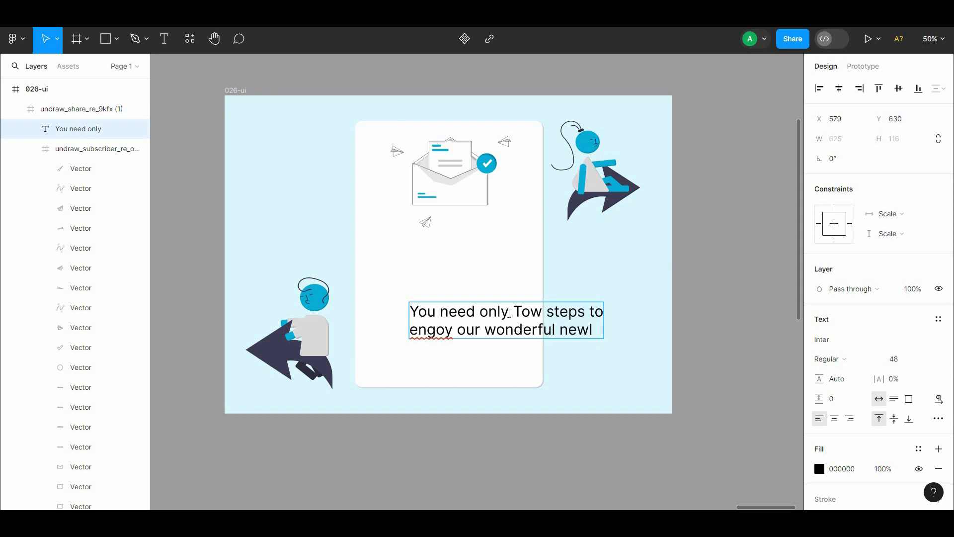
text(tter)
key(Escape)
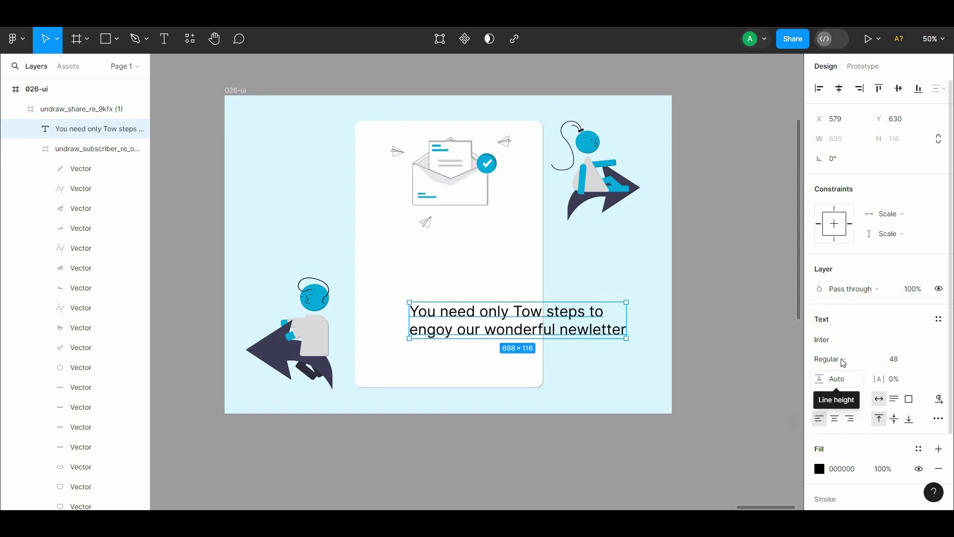
Set the heading text in Roboto, centre-aligned, at font size 24.
click(841, 340)
text(robo)
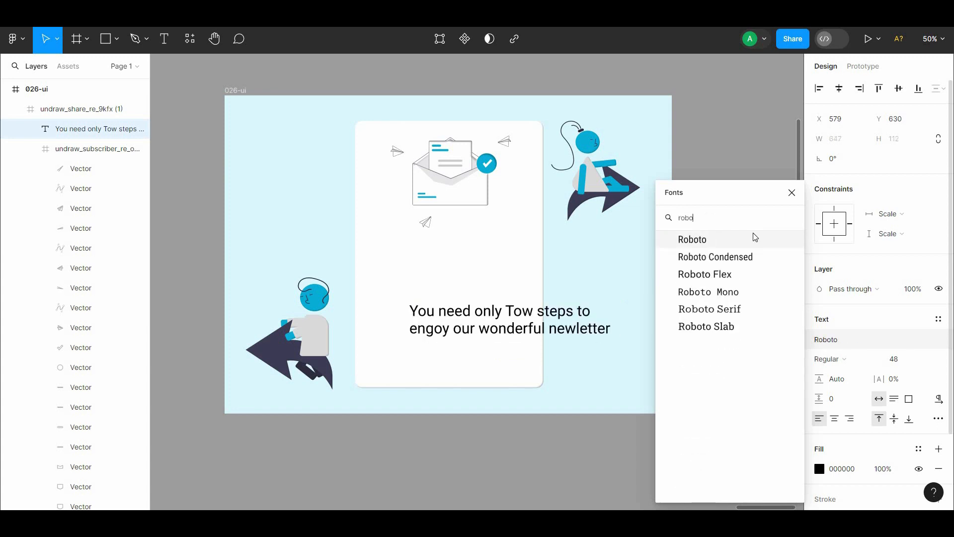
click(751, 238)
drag(592, 317, 496, 273)
drag(467, 293, 539, 296)
click(834, 420)
click(928, 364)
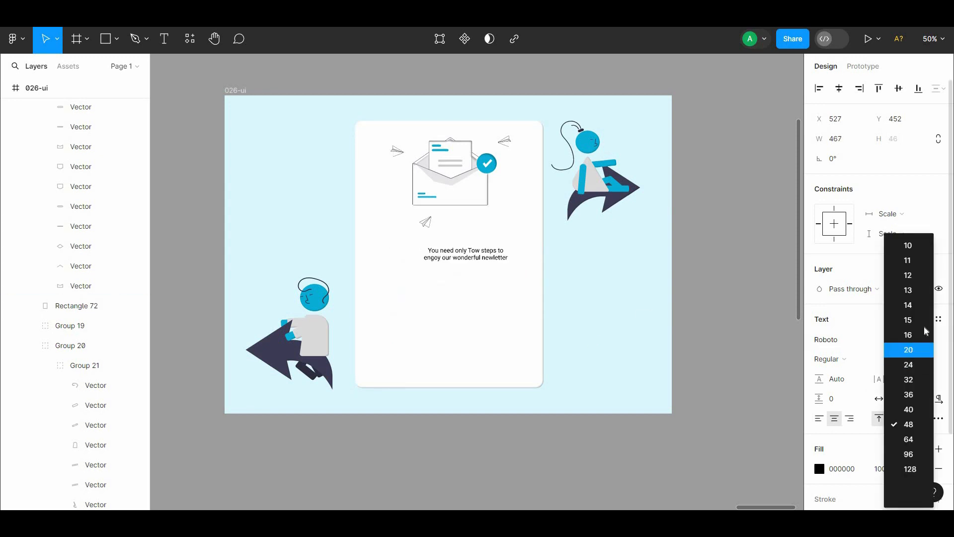
click(926, 365)
Centre the heading horizontally on the card below the envelope and place a duplicate of it underneath.
drag(500, 264, 502, 302)
drag(499, 264, 520, 257)
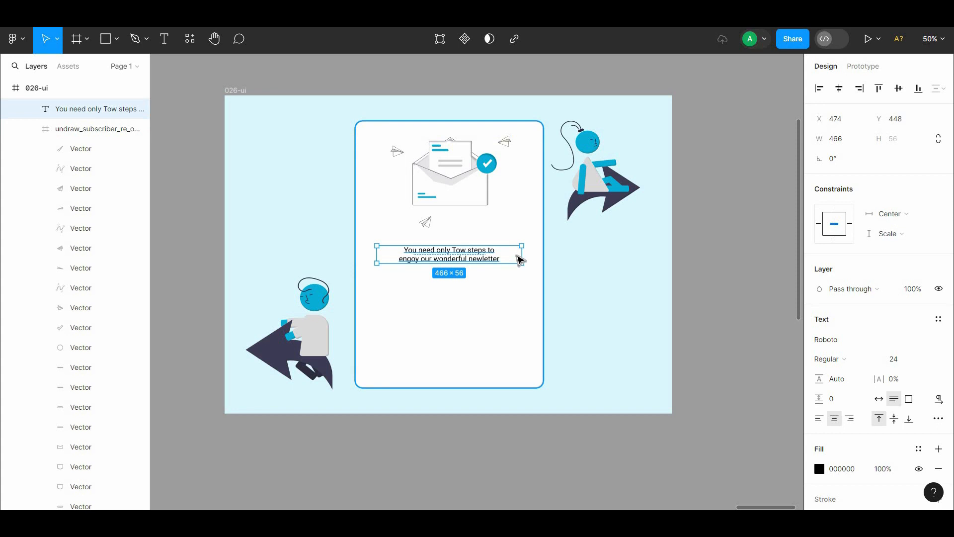
drag(511, 259, 481, 286)
click(732, 273)
Replace the lower text copy's content with "Give us your address" as its first line.
double_click(480, 254)
double_click(479, 252)
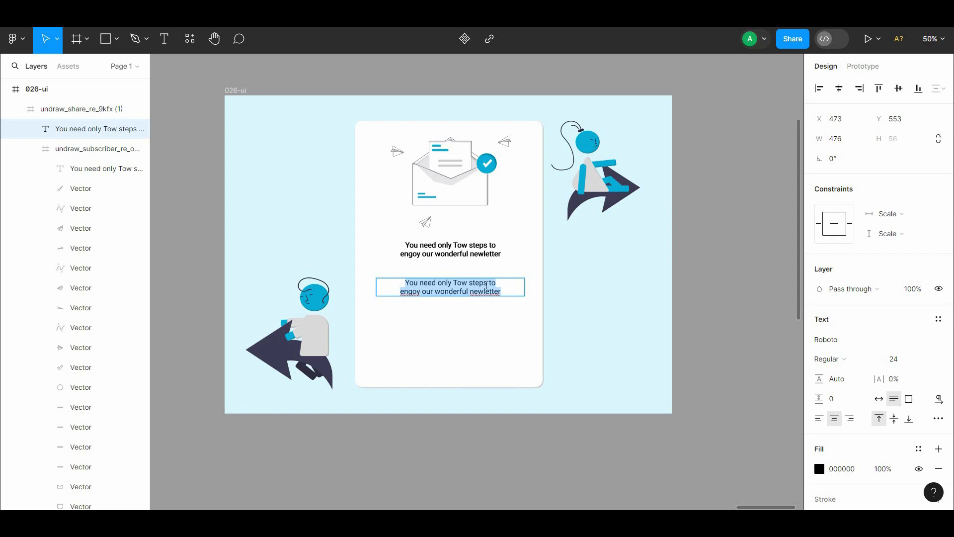
text(G)
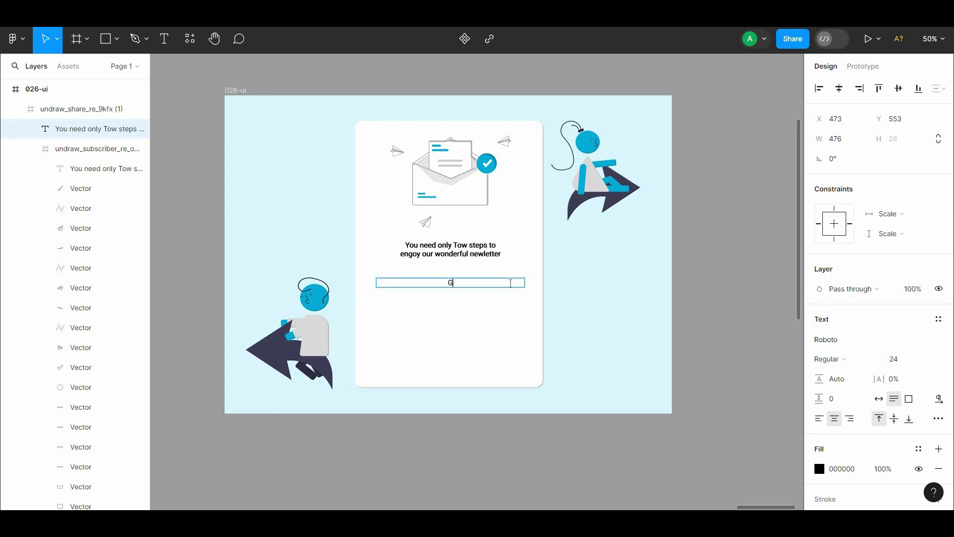
text(iveus t)
text(out)
click(447, 284)
click(490, 284)
text(address)
key(Return)
Add a second line to the description reading "and confirm the message by clicking the link in it.".
text(q)
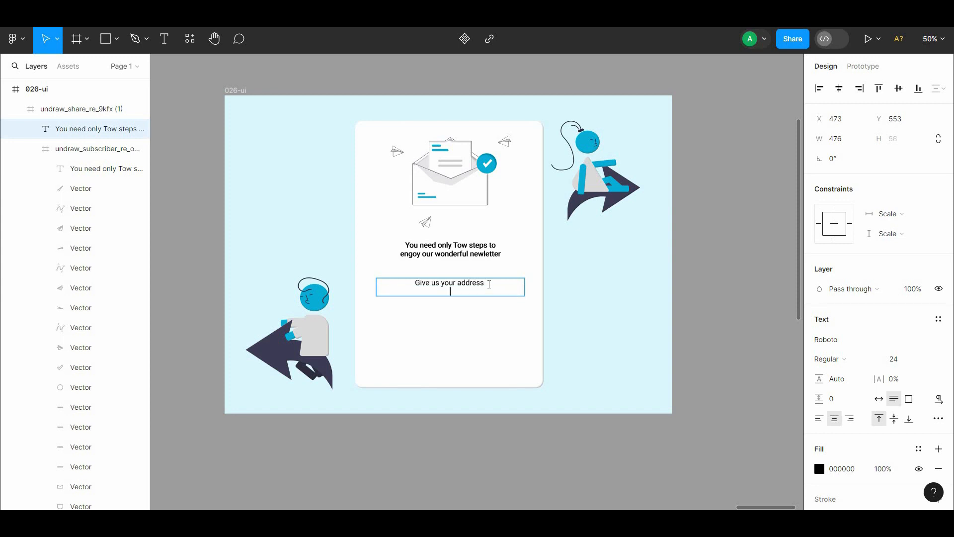
key(BackSpace)
key(Return)
text(and confirm the message by cli)
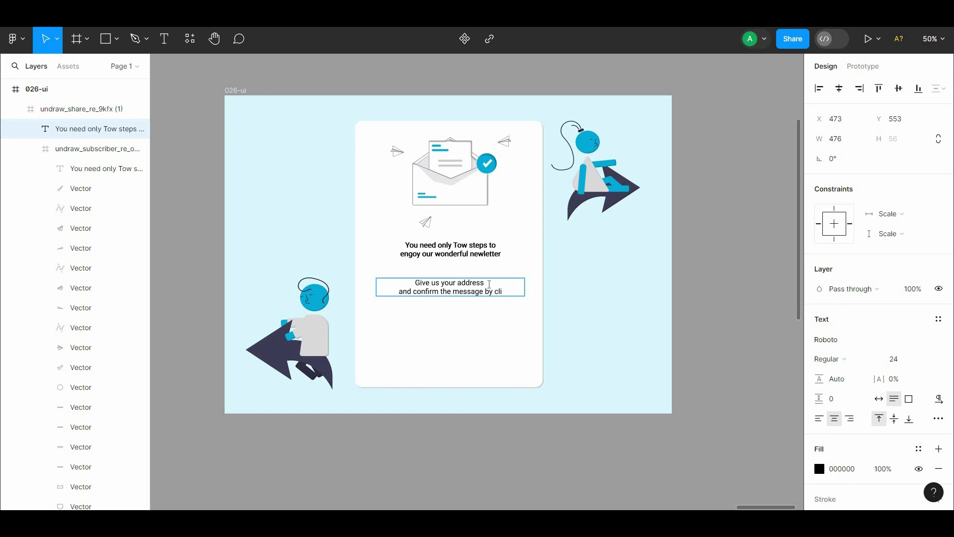
text(cking the )
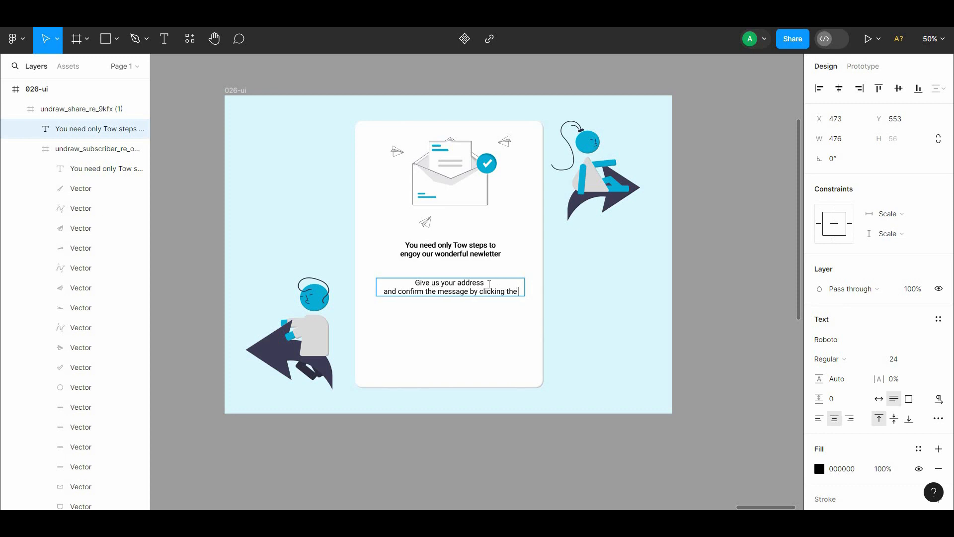
text(link)
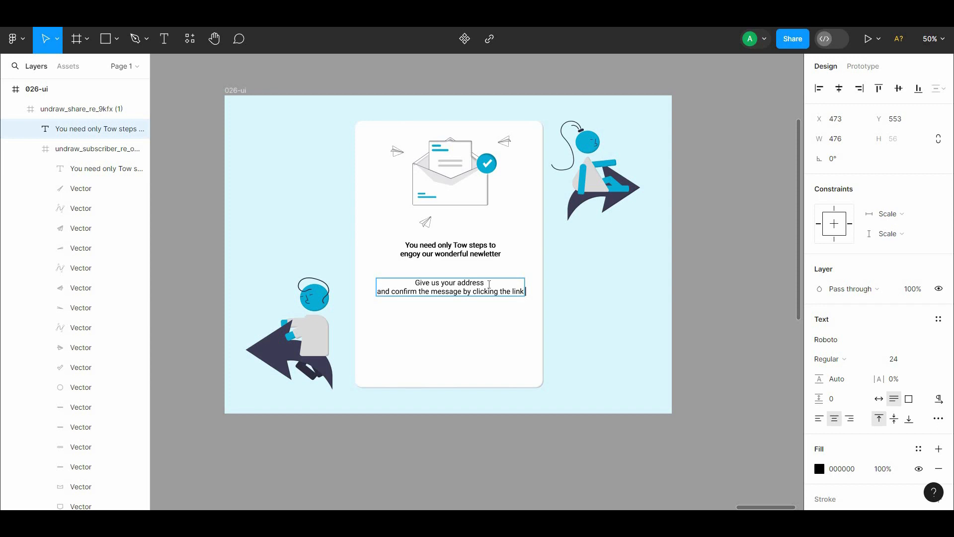
text( in it.)
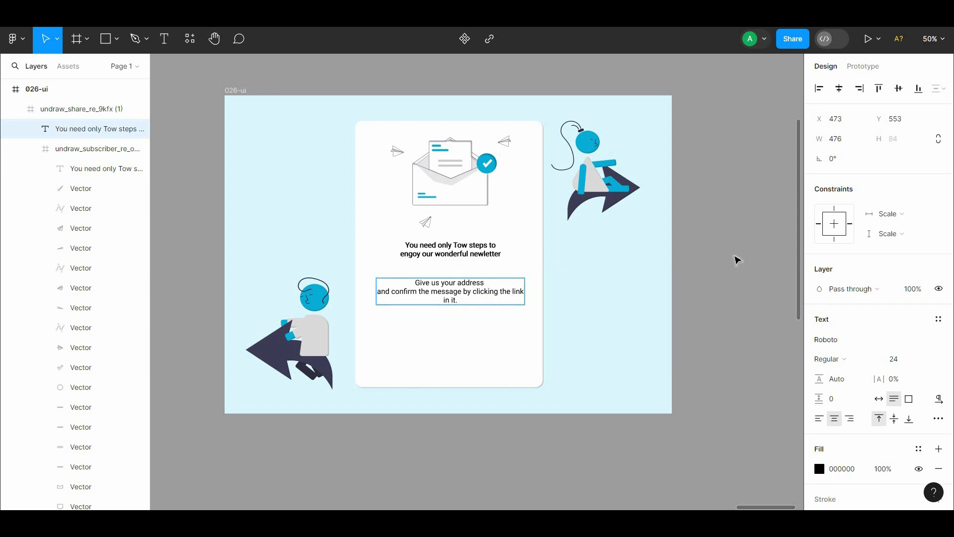
Set the description's font size to 16 and move it up to Y 533.
key(Escape)
click(924, 359)
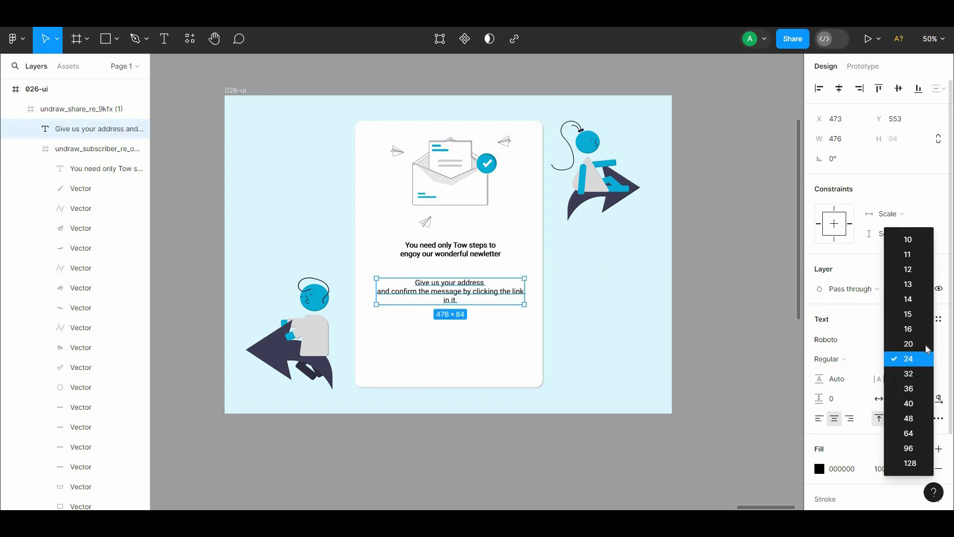
click(924, 330)
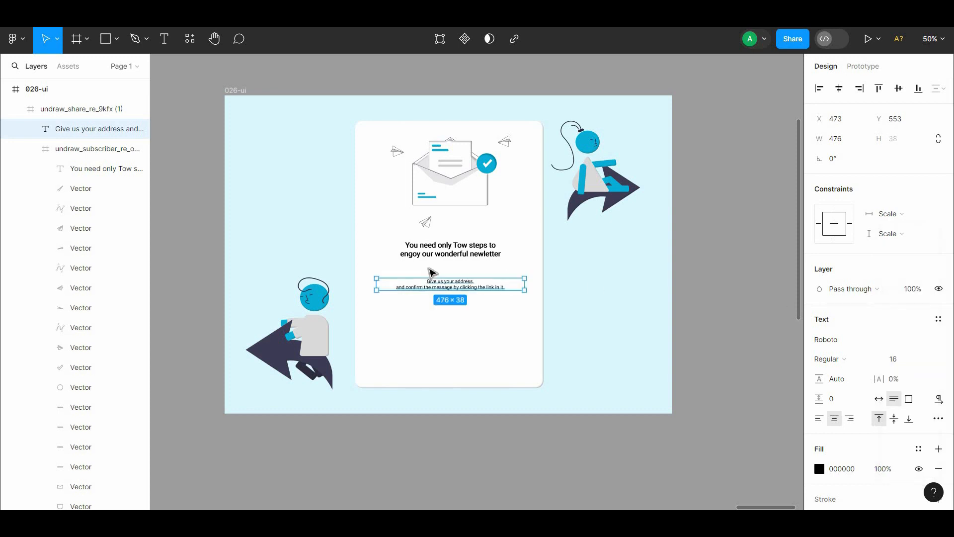
key(shift+Up)
key(shift+Up)
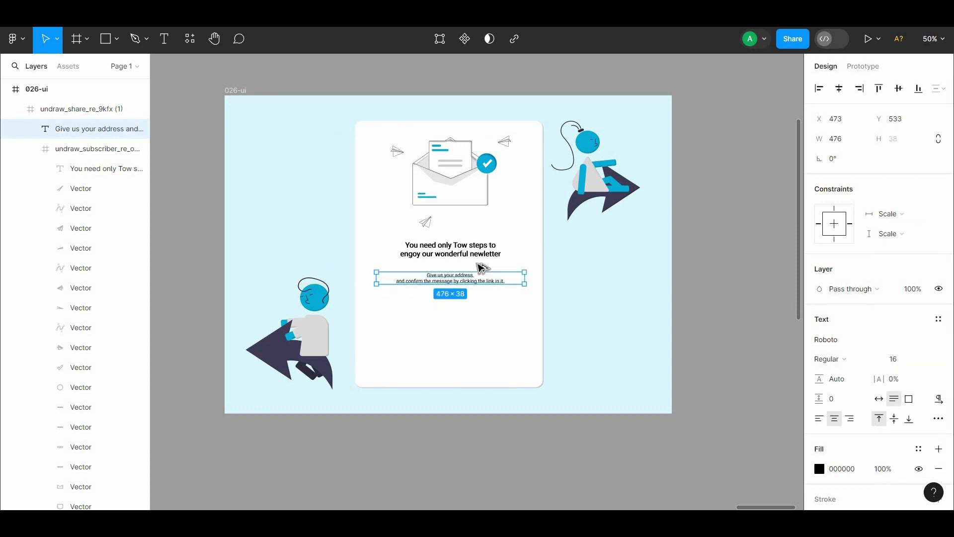
Move the description closer beneath the heading, to Y 517.
double_click(495, 246)
drag(498, 248, 473, 277)
key(Delete)
double_click(484, 264)
double_click(484, 283)
key(Escape)
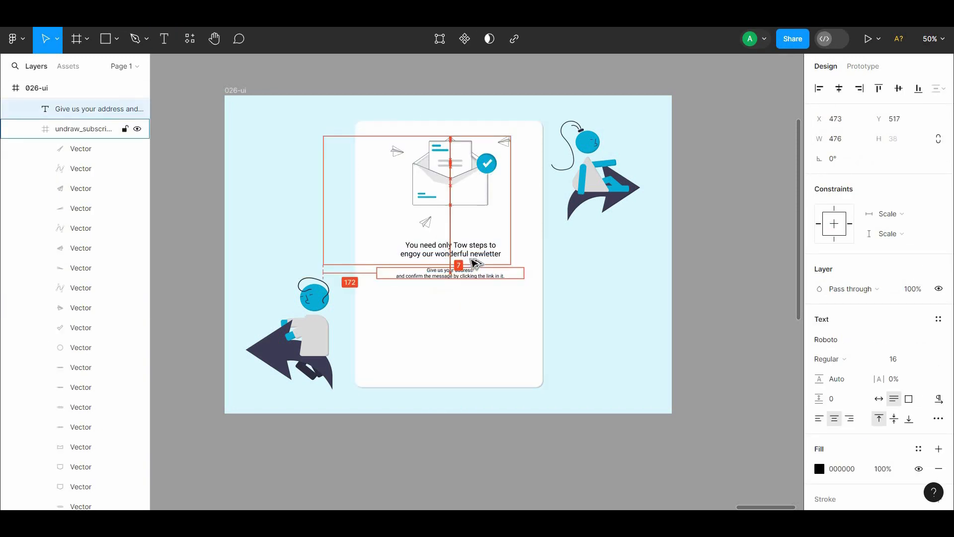
click(679, 244)
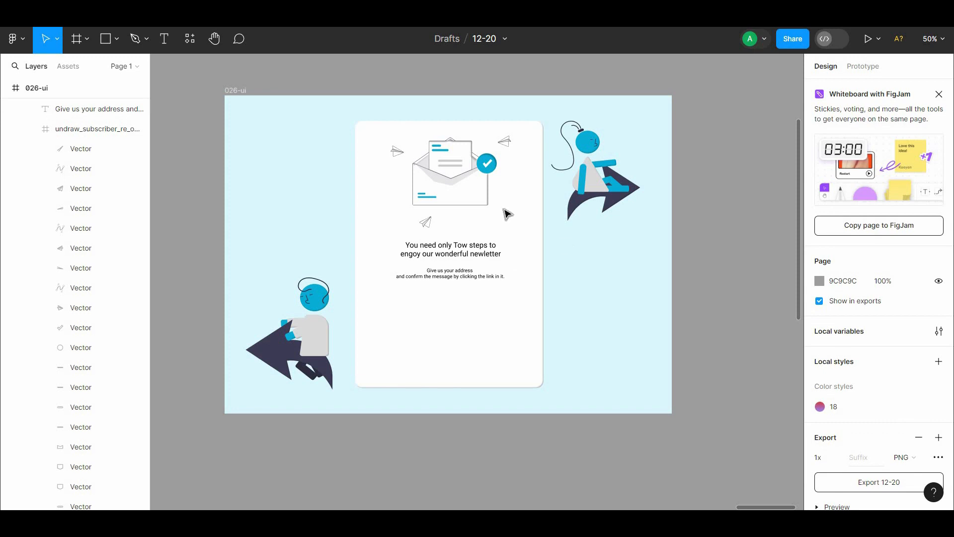
Add a text layer reading "Enter Your Email address" in the lower part of the card.
click(164, 39)
click(472, 346)
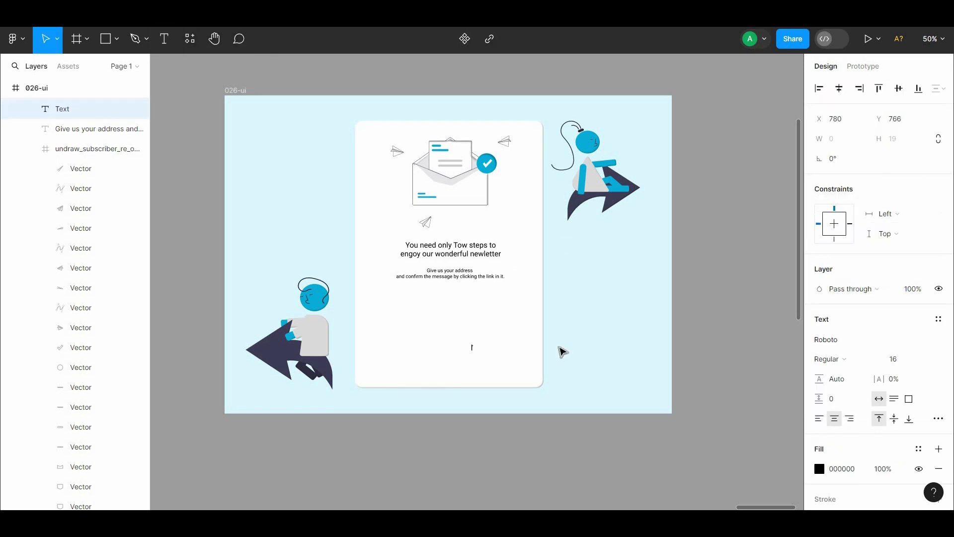
text(EW)
text( Ema)
text(il address)
key(Escape)
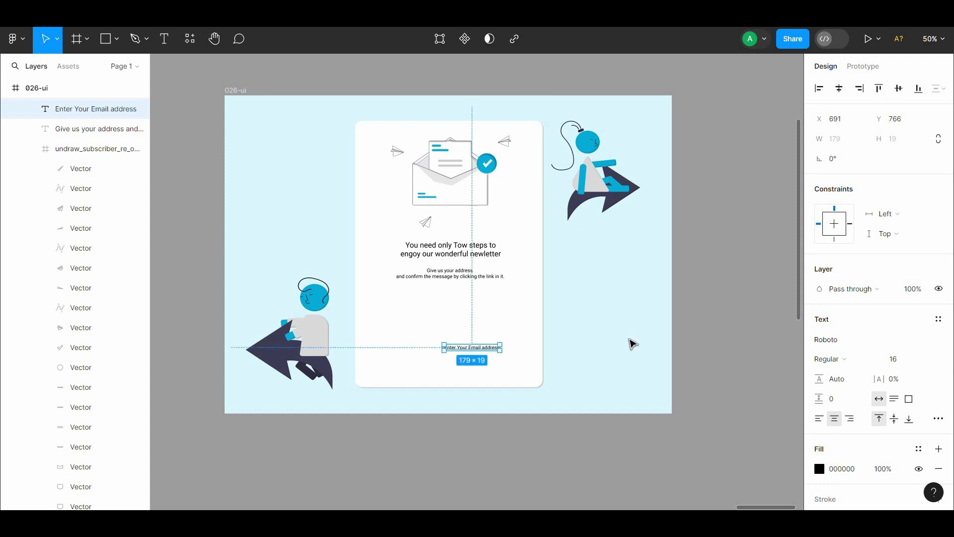
Wrap the email text in an auto layout frame with no fill and a black 1 px inside stroke.
right_click(491, 350)
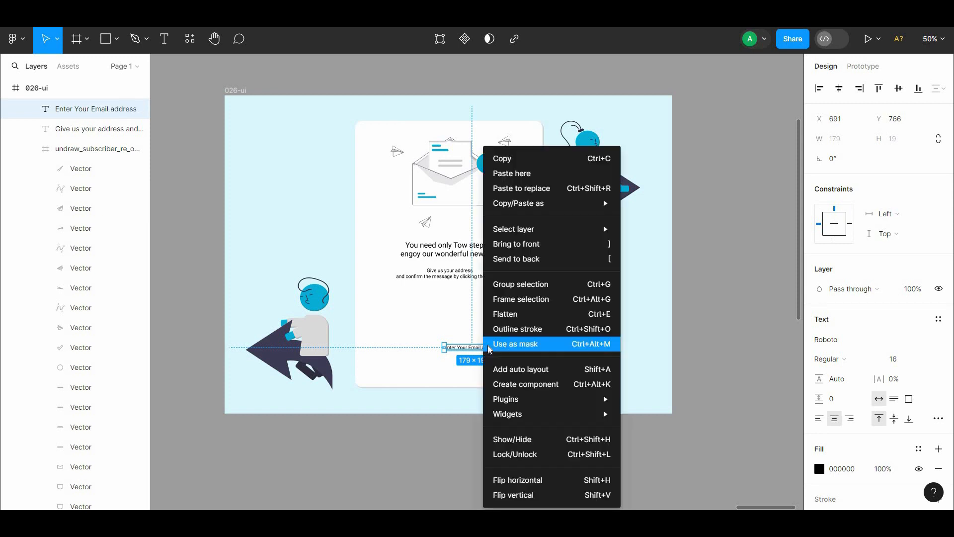
click(501, 367)
drag(952, 293, 950, 437)
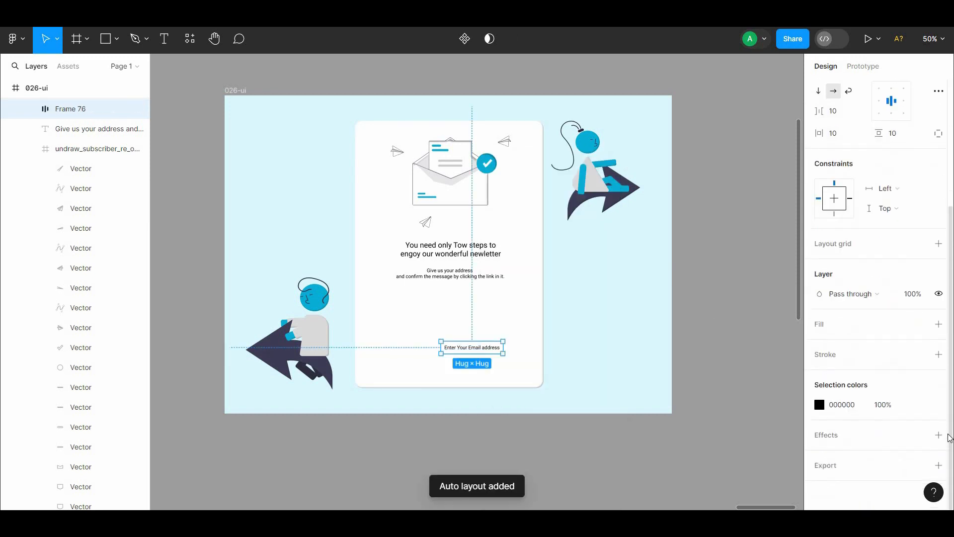
click(938, 324)
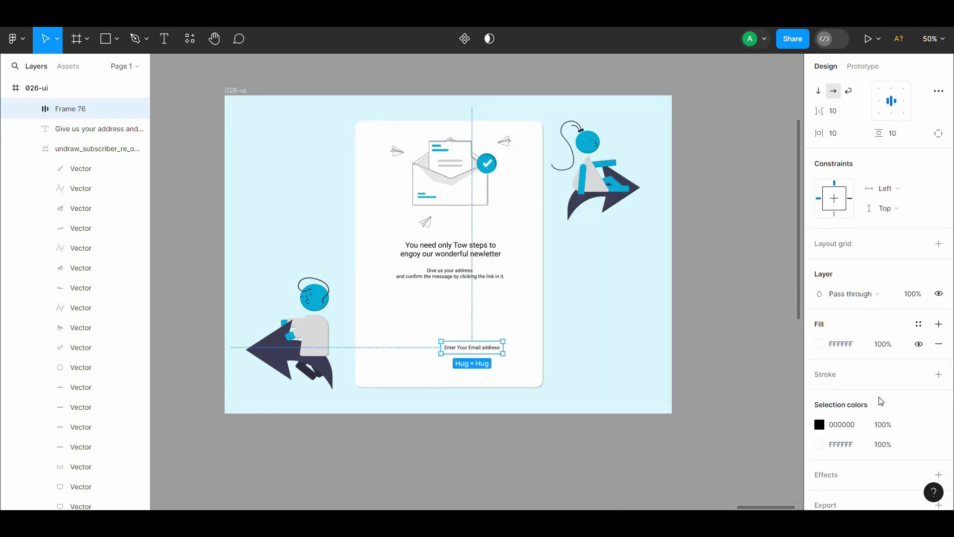
scroll(934, 387, down, 1)
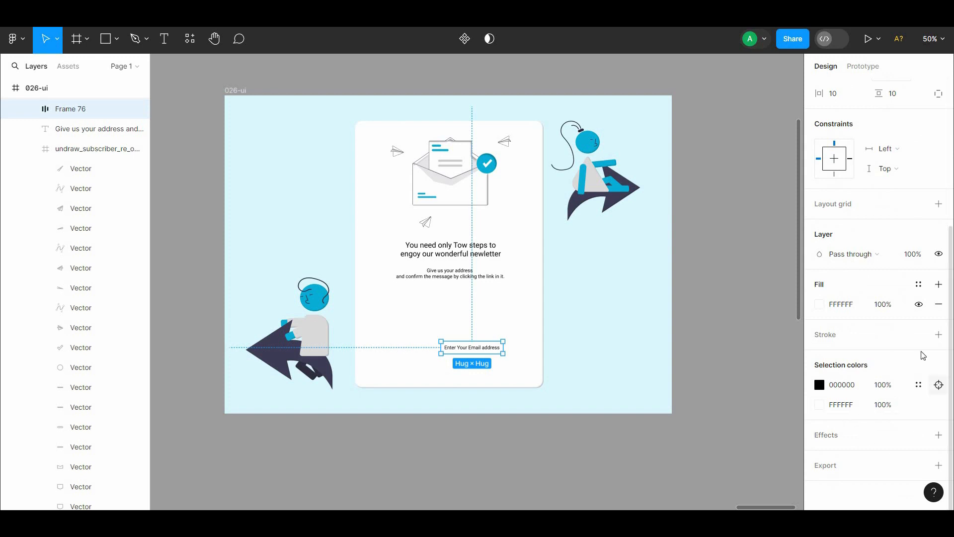
click(937, 304)
click(939, 314)
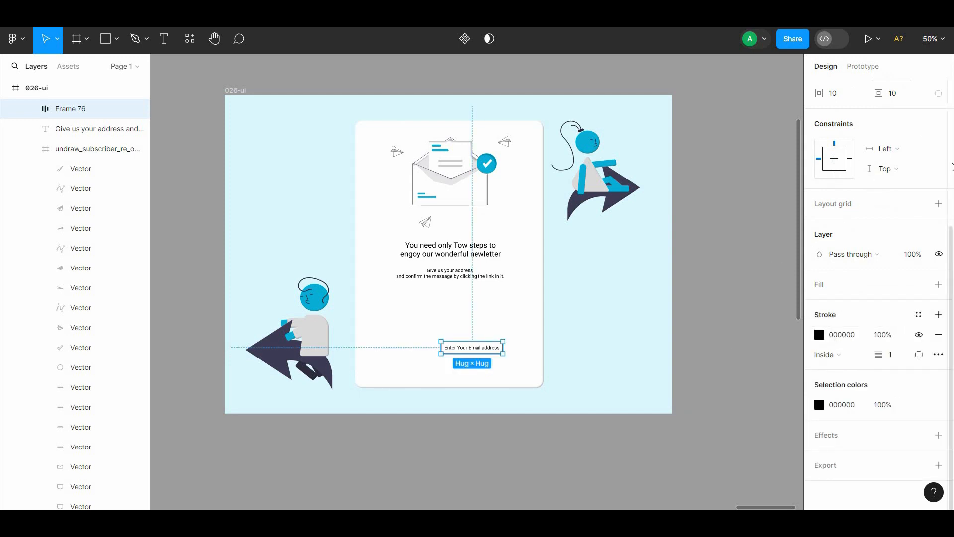
Round the email frame's corners to 16 and move the frame to X 612, Y 724, centred on the card.
scroll(898, 209, up, 5)
text(16)
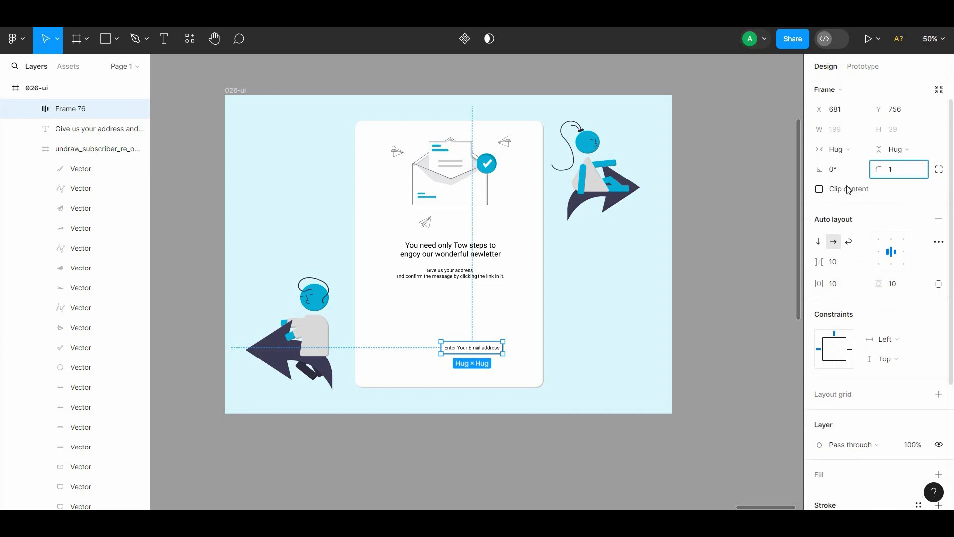
click(635, 304)
double_click(489, 349)
drag(489, 349, 457, 340)
Undo the enlargement of the email frame to 398 × 78.
key(ctrl+z)
key(ctrl+z)
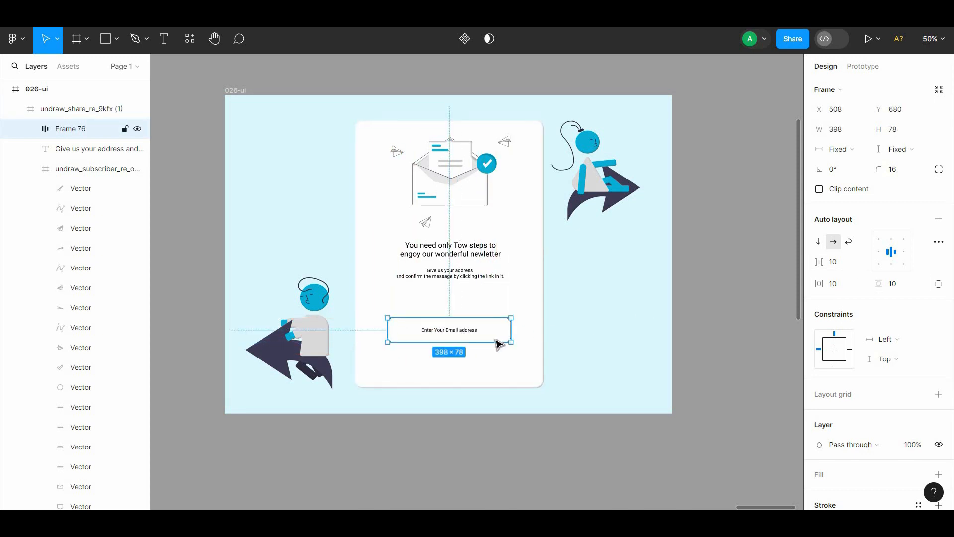
key(ctrl+z)
key(ctrl+z)
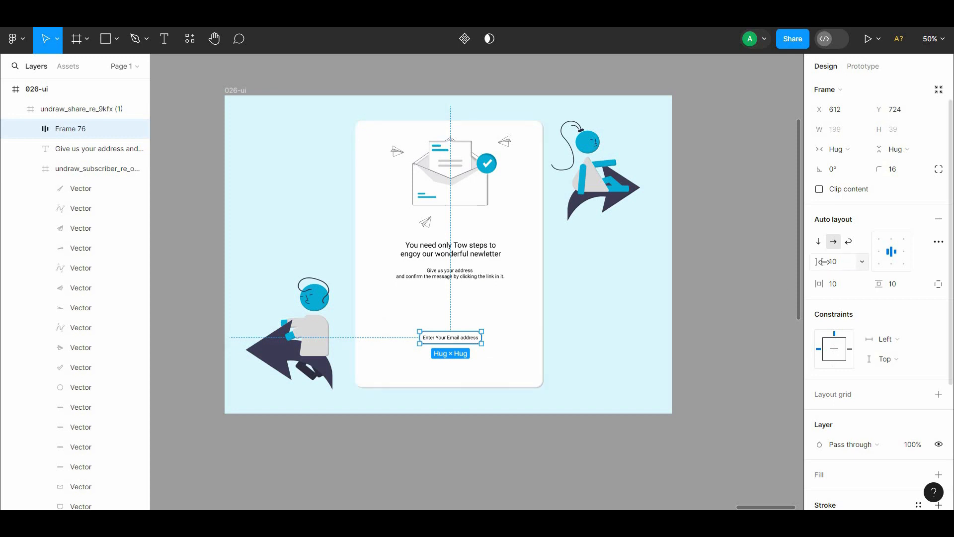
key(ctrl+z)
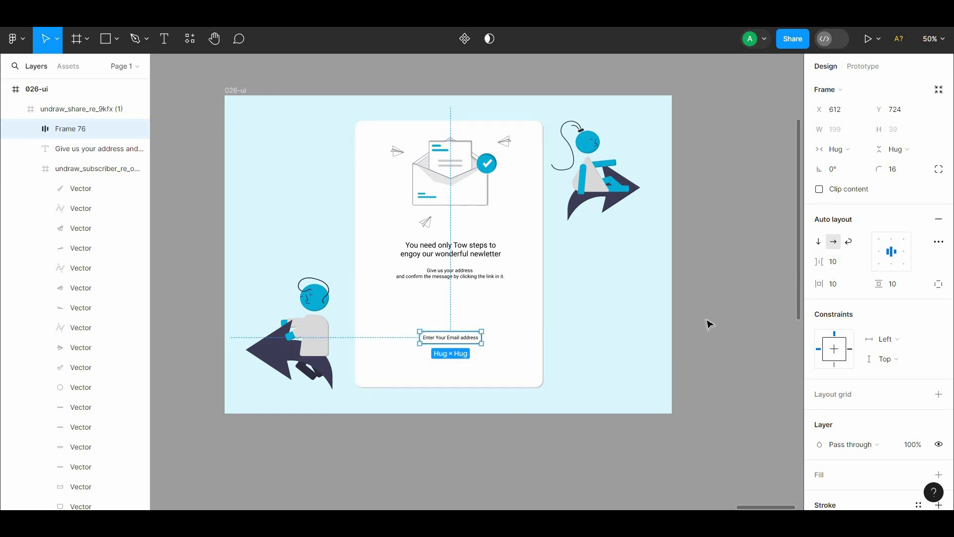
Set the fill colour of the email placeholder text to 4F4F4F.
double_click(466, 341)
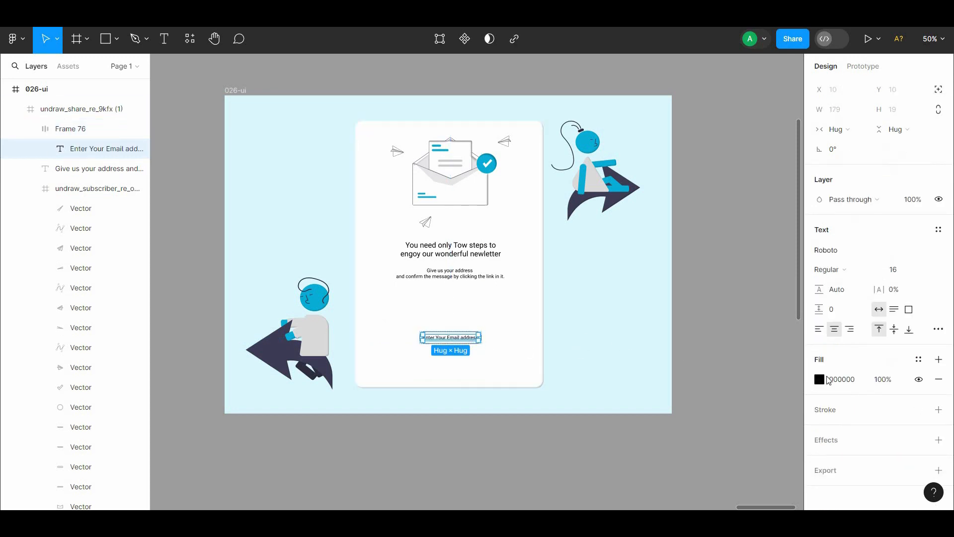
click(819, 380)
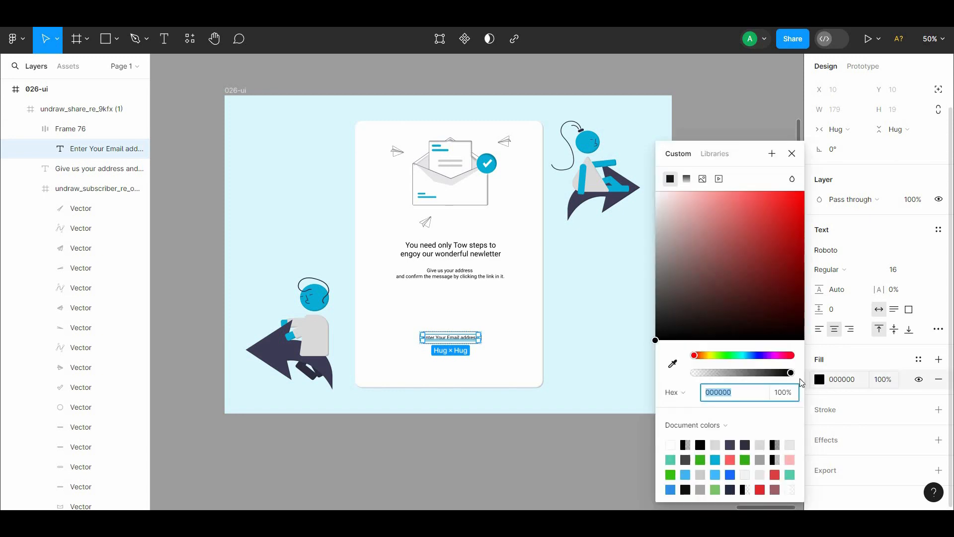
drag(680, 323, 642, 287)
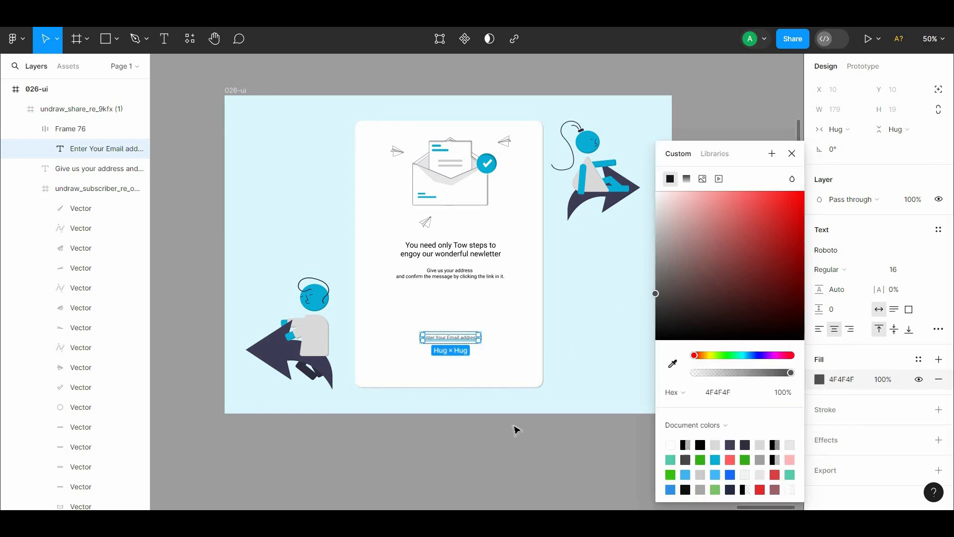
click(516, 430)
Enlarge the email frame to 476 × 74, keeping it centred horizontally on the card.
click(481, 341)
drag(482, 338, 524, 338)
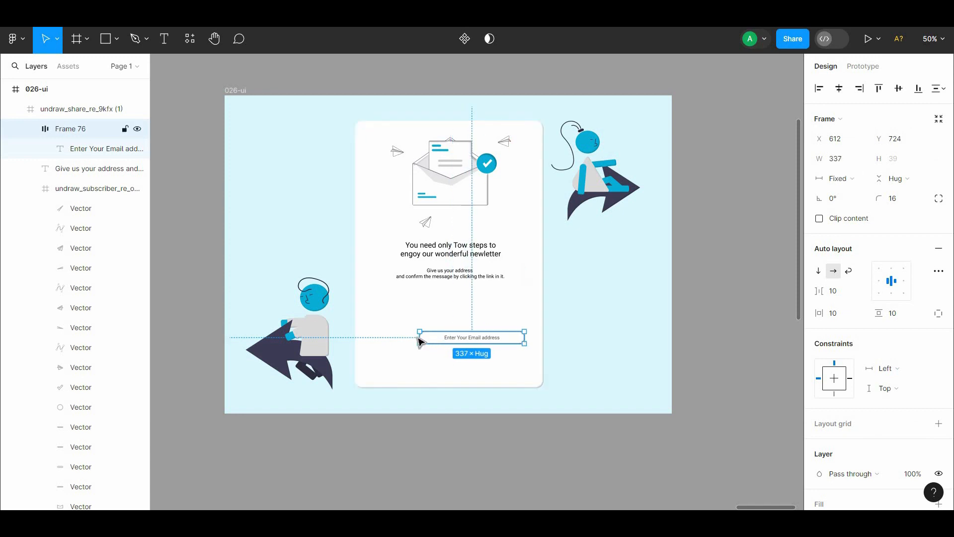
drag(402, 338, 375, 338)
drag(485, 330, 486, 319)
Set the font size of the email placeholder text to 24.
double_click(453, 333)
click(916, 302)
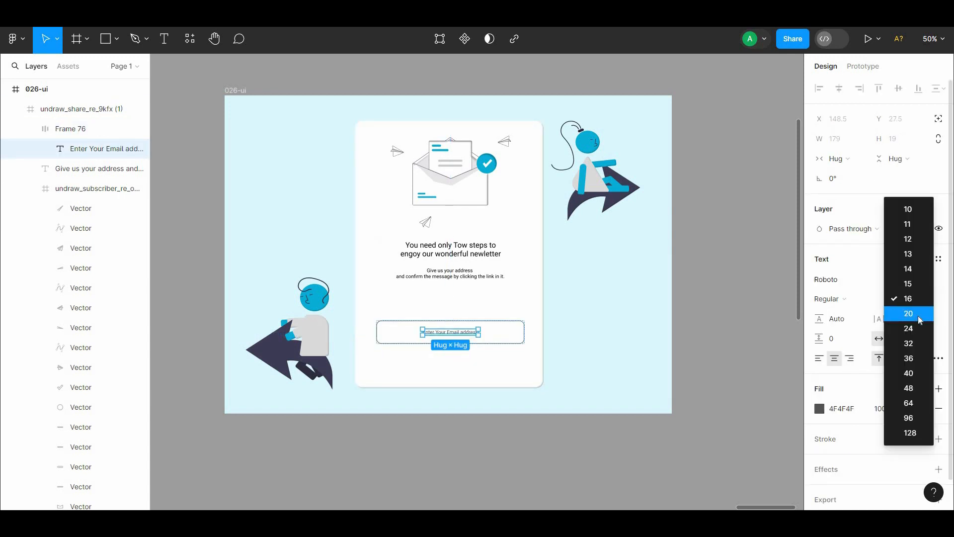
key(Escape)
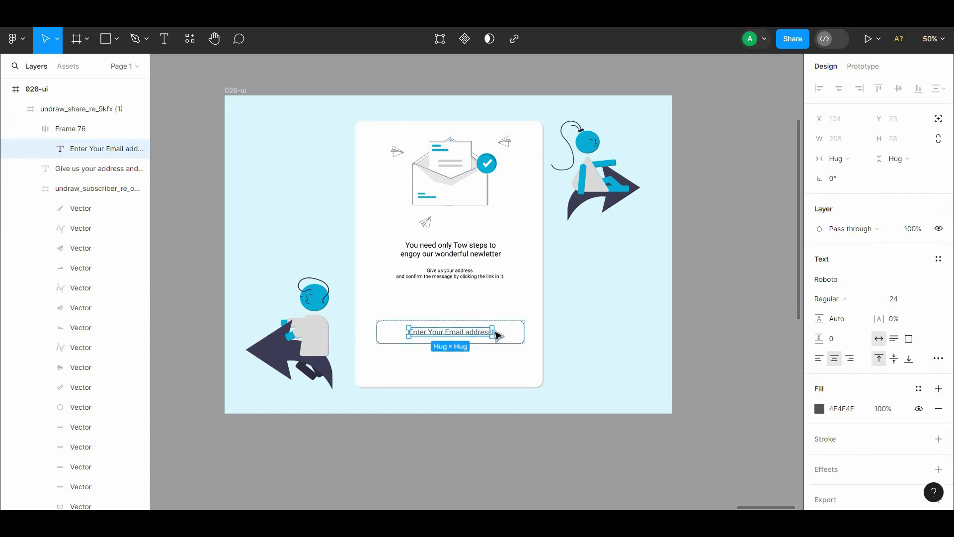
key(Escape)
Align the email frame's content to the middle left and increase the frame's left padding.
click(483, 337)
click(879, 280)
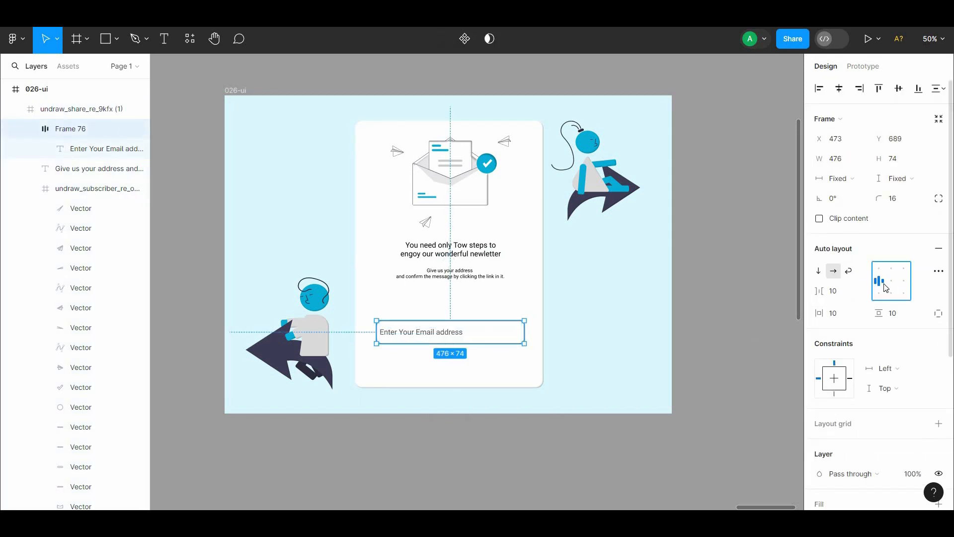
drag(382, 332, 387, 333)
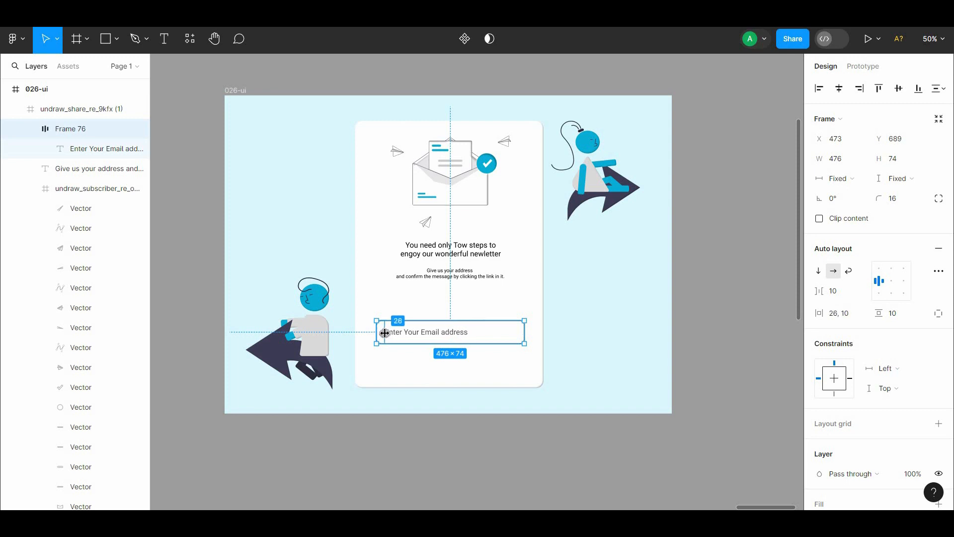
click(838, 314)
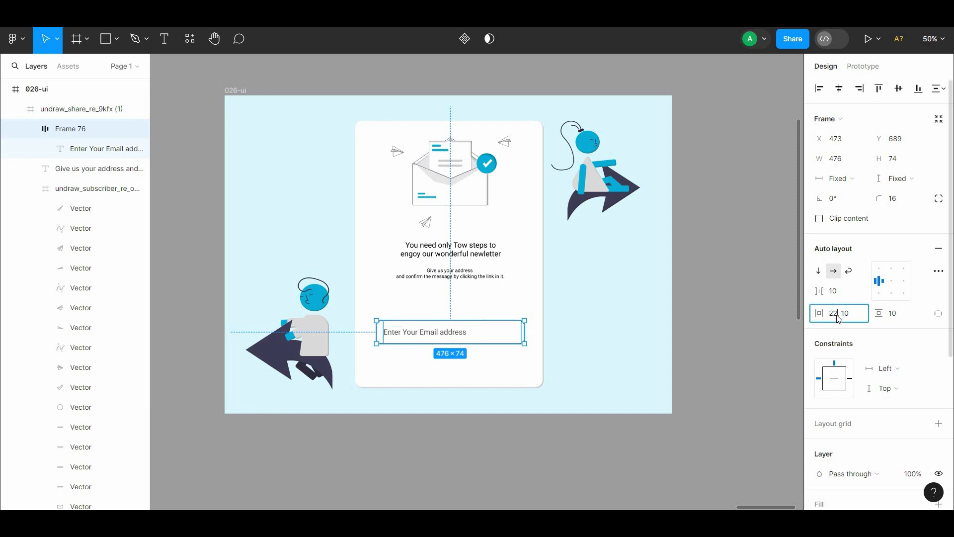
click(735, 366)
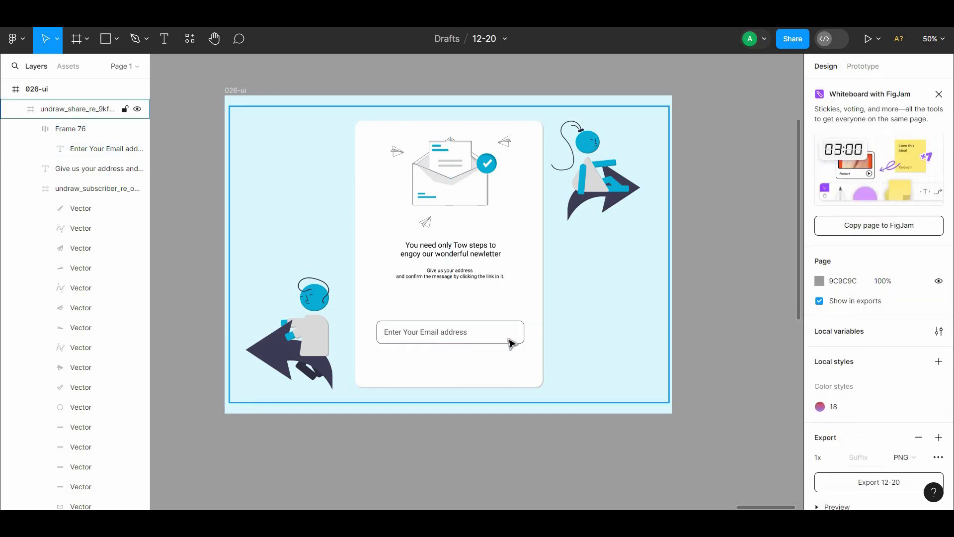
Duplicate the email frame just below the original and replace the copy's text with SUBSCRIBE.
double_click(472, 334)
drag(471, 336, 466, 362)
double_click(454, 357)
double_click(454, 357)
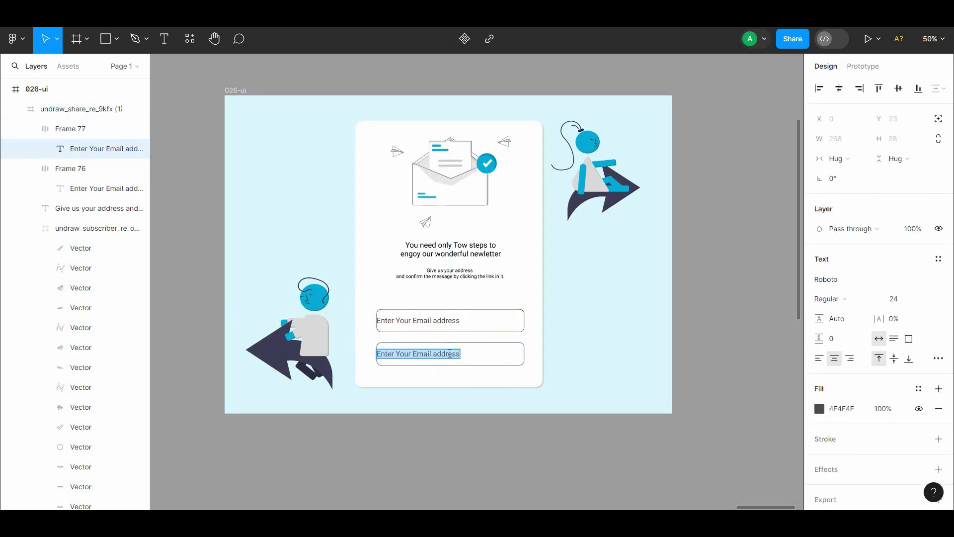
text(SUBSCRIBE)
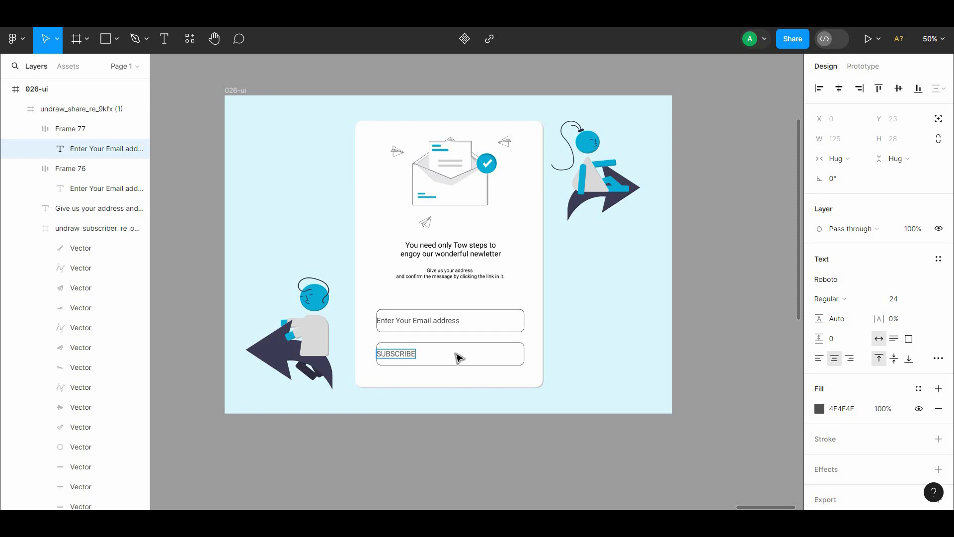
key(Escape)
Narrow the SUBSCRIBE frame to 211 × 74 about its centre and centre its text inside.
key(Escape)
drag(524, 354, 483, 355)
click(891, 280)
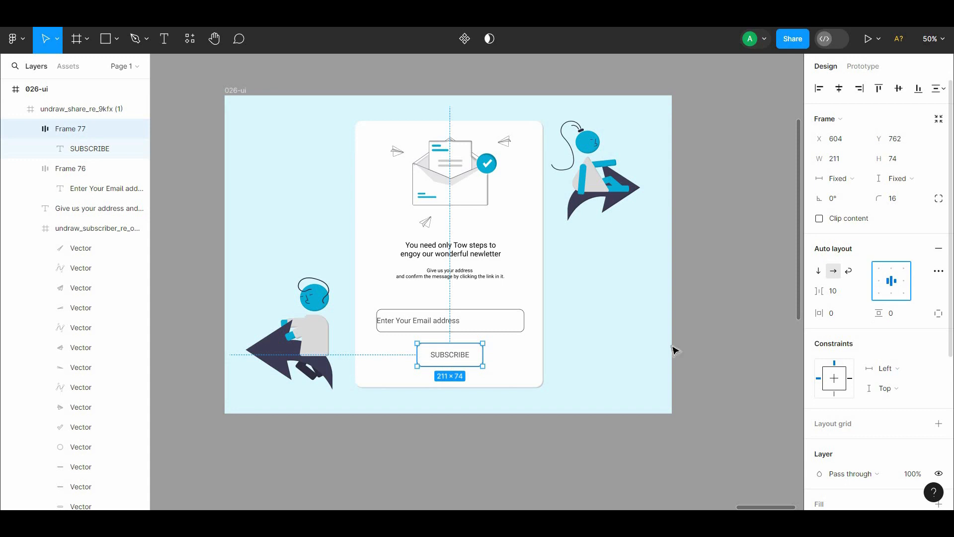
Set the fill of the SUBSCRIBE text to white FFFFFF.
double_click(448, 356)
click(819, 408)
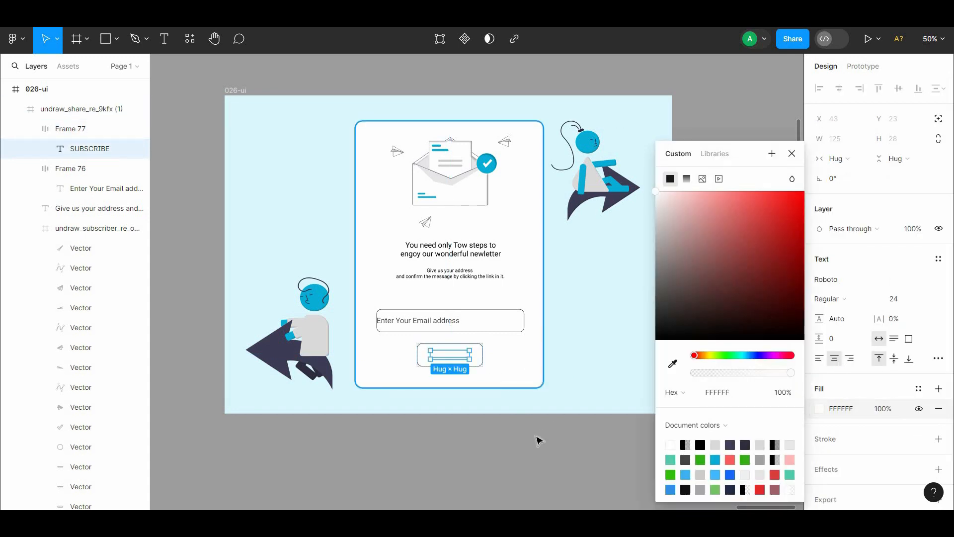
click(538, 440)
Remove the SUBSCRIBE frame's stroke and give it the blue fill 0AADD6 sampled from the share illustration.
click(479, 362)
scroll(934, 446, down, 5)
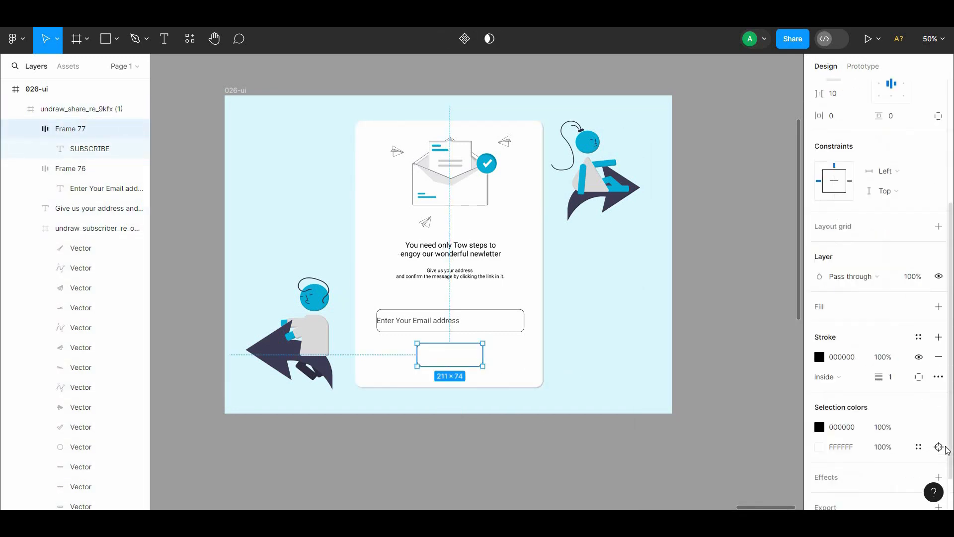
click(938, 356)
click(819, 318)
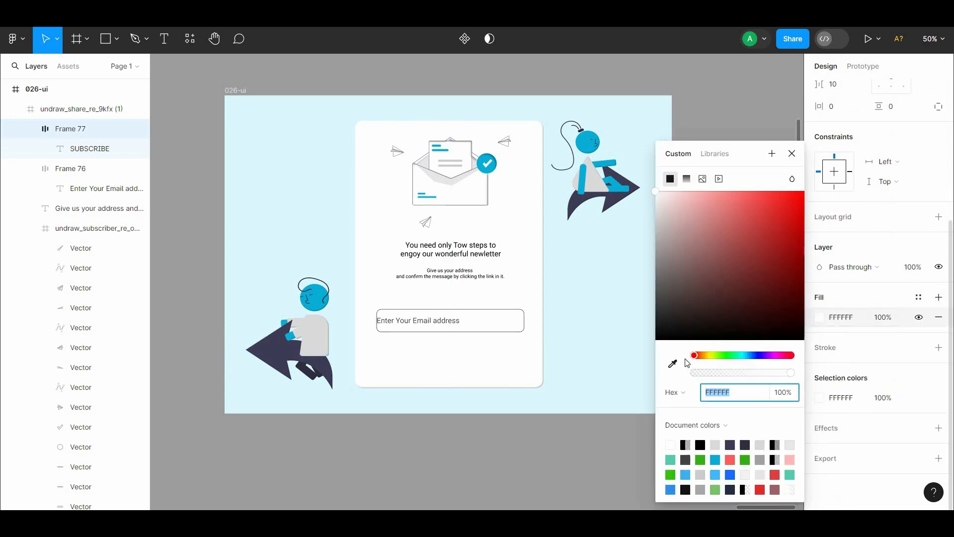
click(673, 364)
click(591, 141)
click(575, 436)
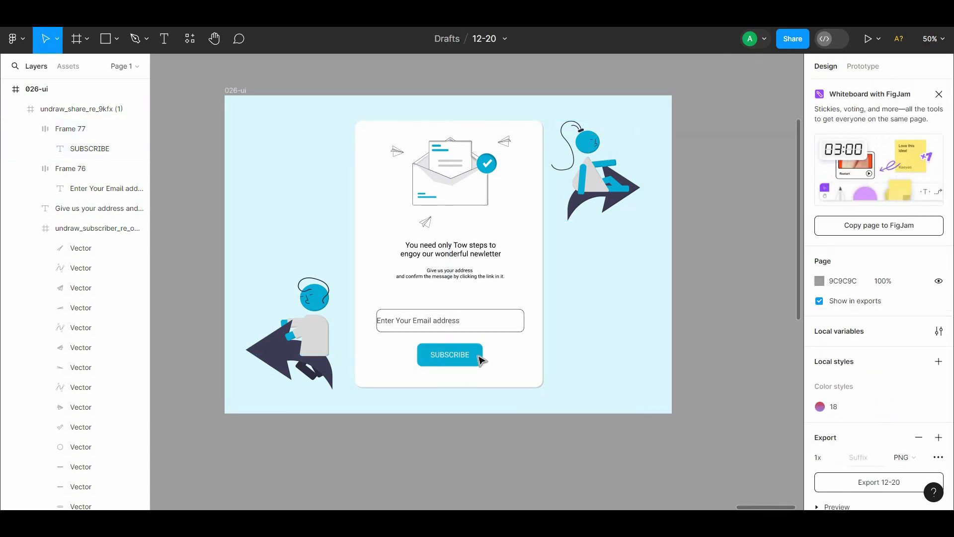
Add an inner shadow effect to the SUBSCRIBE button and edit the shadow's Y offset.
click(479, 359)
click(479, 359)
scroll(935, 491, down, 2)
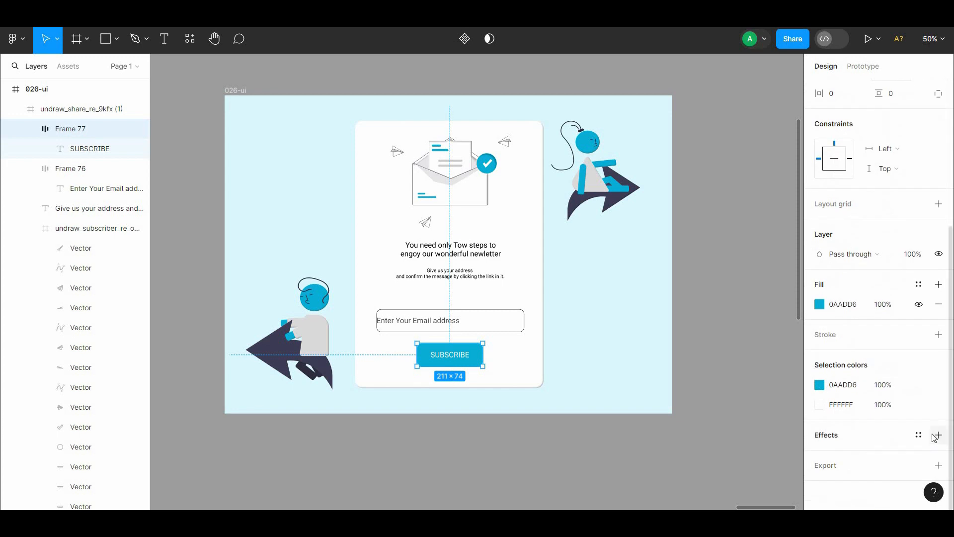
click(938, 435)
click(859, 454)
click(865, 437)
click(819, 455)
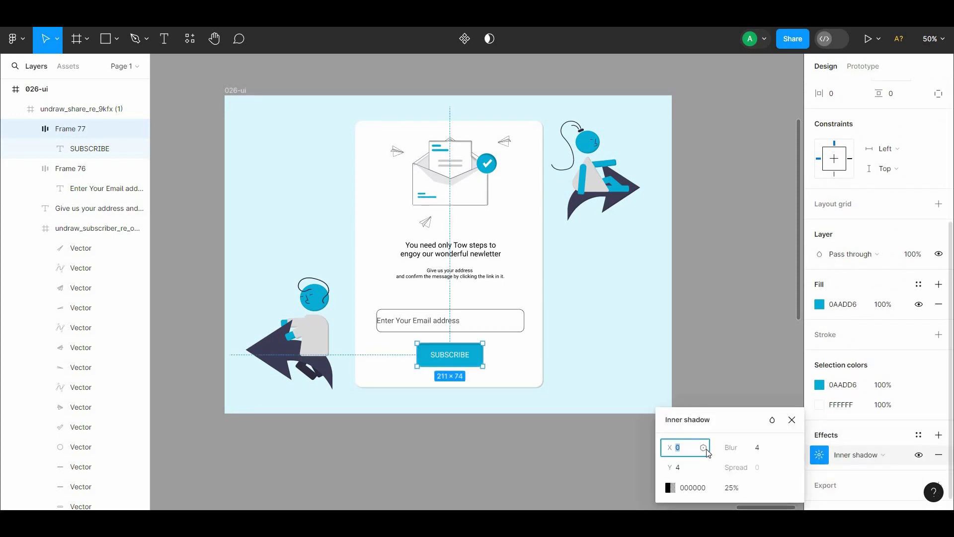
click(687, 468)
click(554, 440)
Set the left padding of the email frame to 24.
double_click(461, 363)
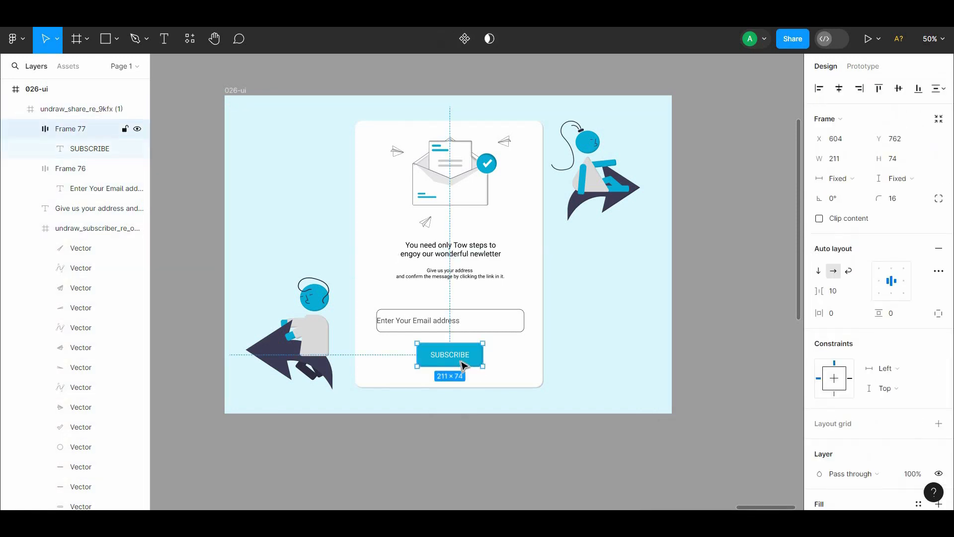
click(400, 328)
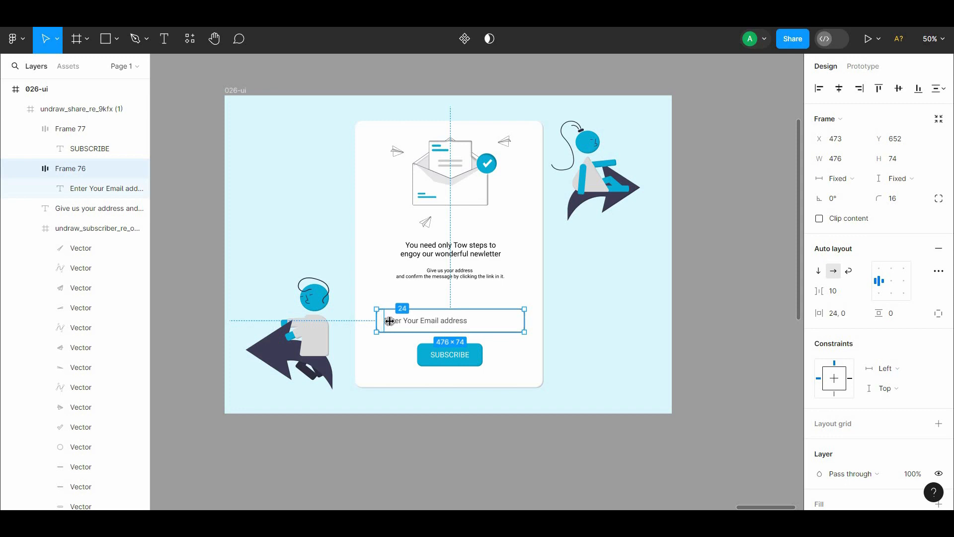
click(543, 488)
Widen the SUBSCRIBE button to 254 × 74, keeping it centred on the card.
scroll(538, 444, up, 2)
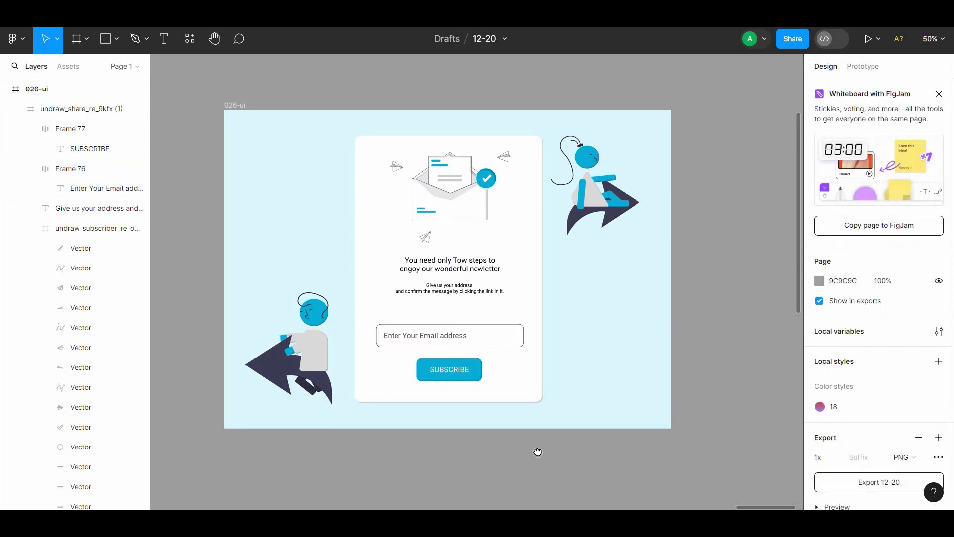
double_click(470, 373)
drag(492, 374, 457, 379)
click(699, 251)
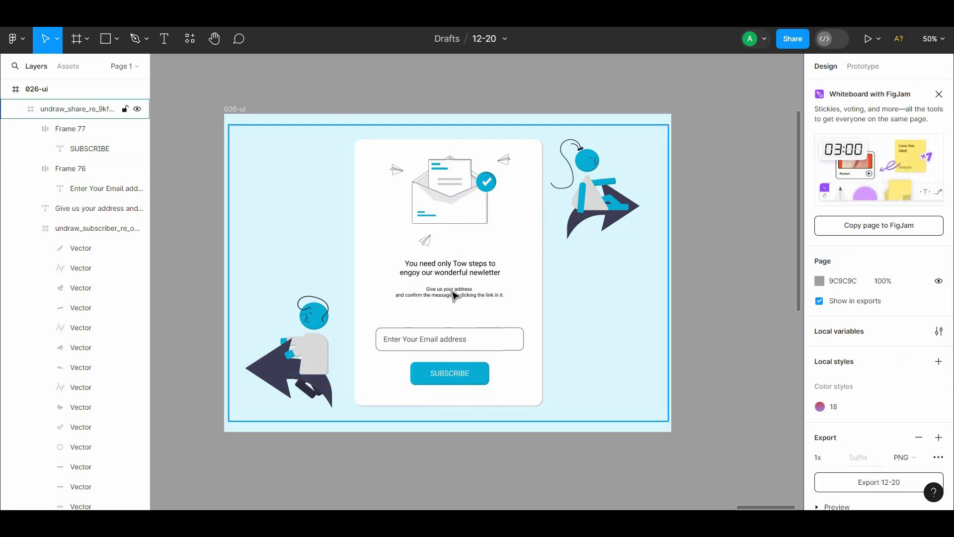
double_click(454, 260)
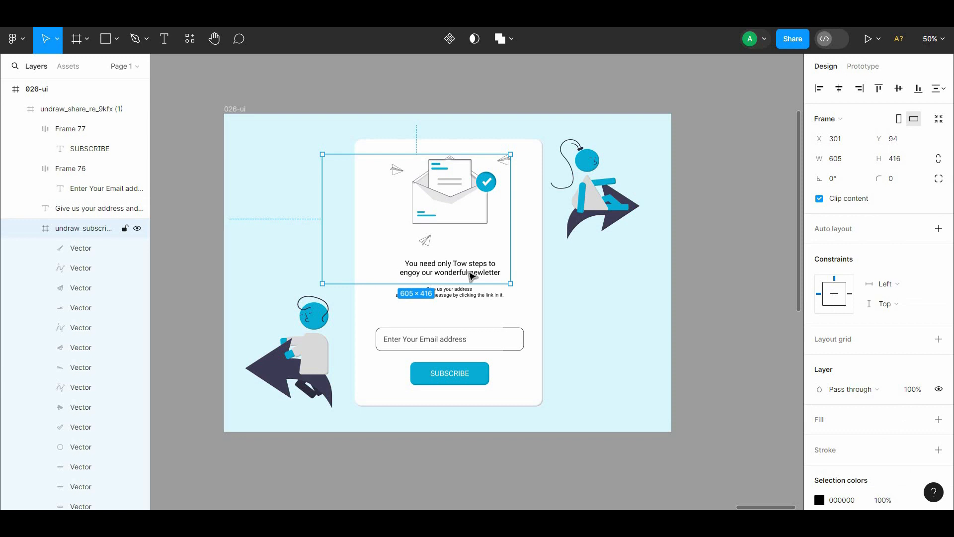
click(569, 328)
double_click(489, 271)
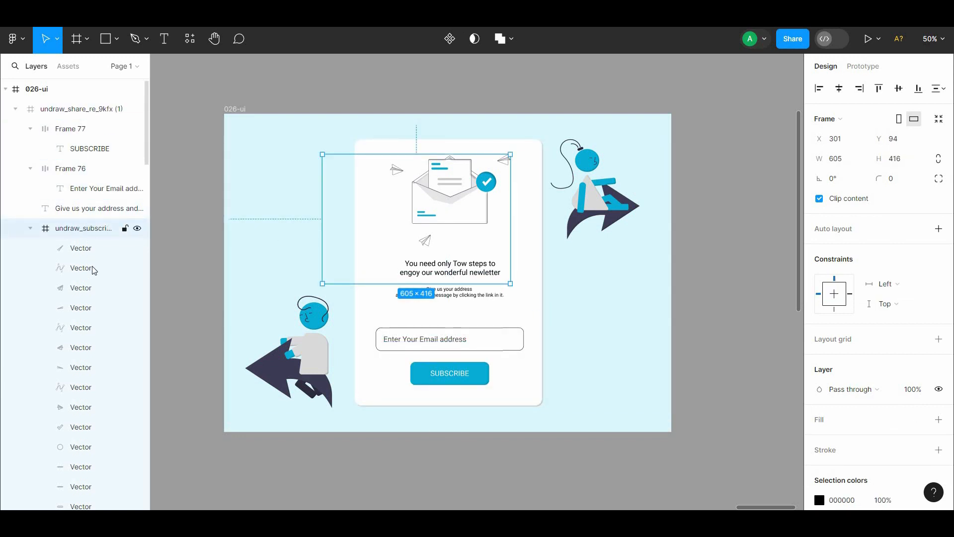
click(87, 188)
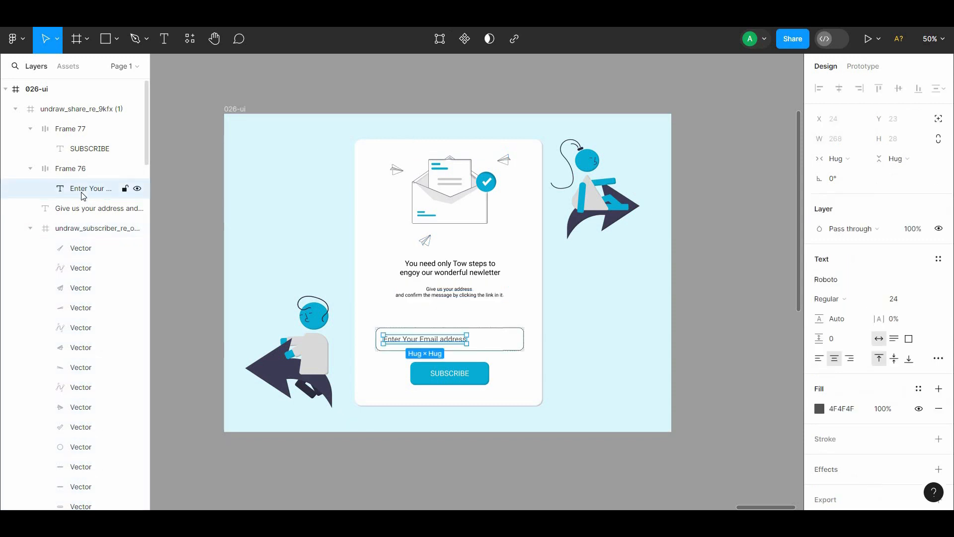
click(90, 211)
click(453, 271)
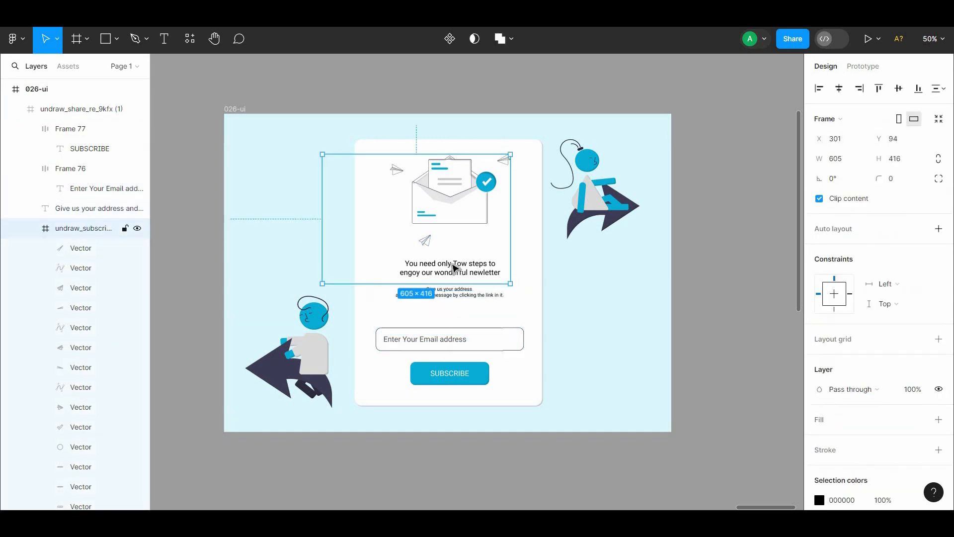
drag(453, 266, 449, 239)
key(ctrl+z)
key(ctrl+z)
Set the font weight of the two-line heading under the envelope to Medium.
double_click(472, 267)
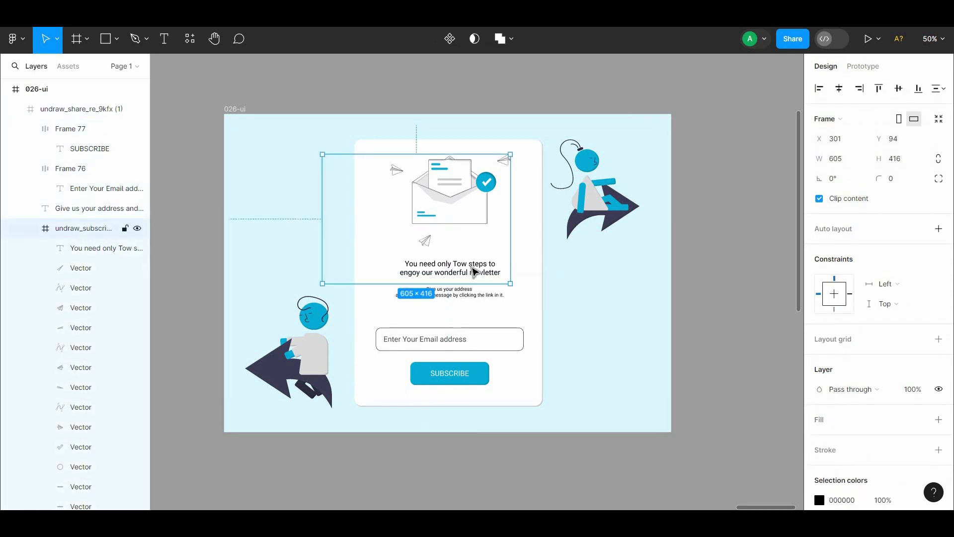
double_click(472, 268)
click(875, 366)
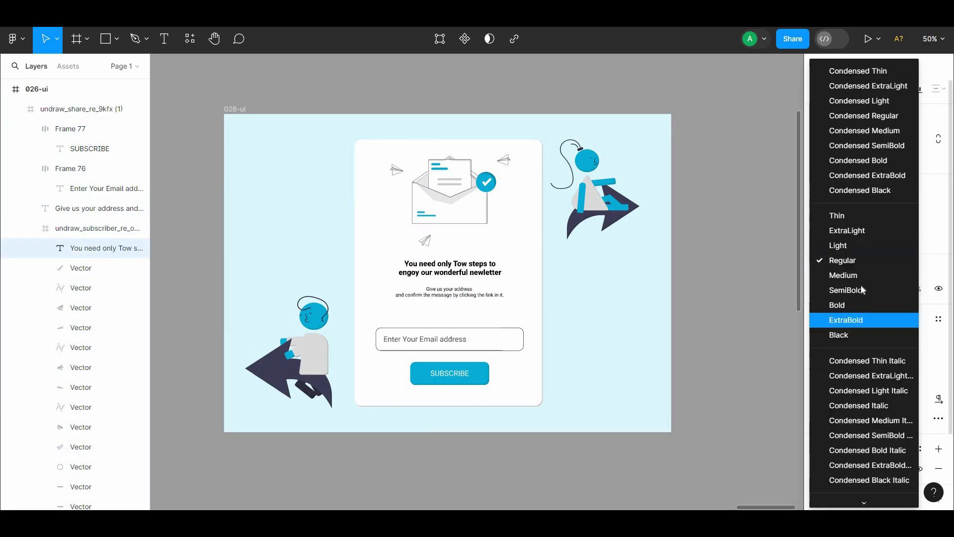
click(856, 277)
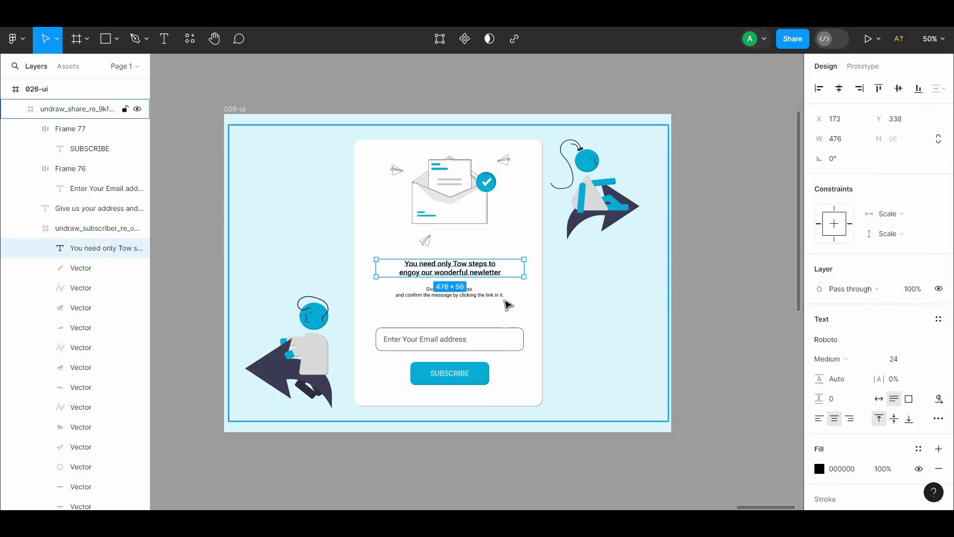
Lower the black fill opacity of the description text below the heading to 70%.
double_click(497, 293)
click(819, 469)
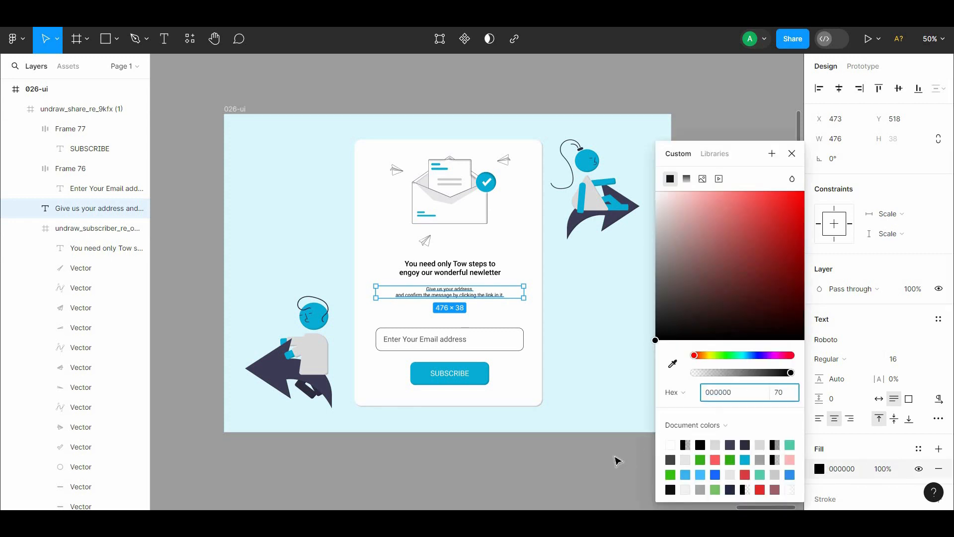
click(618, 460)
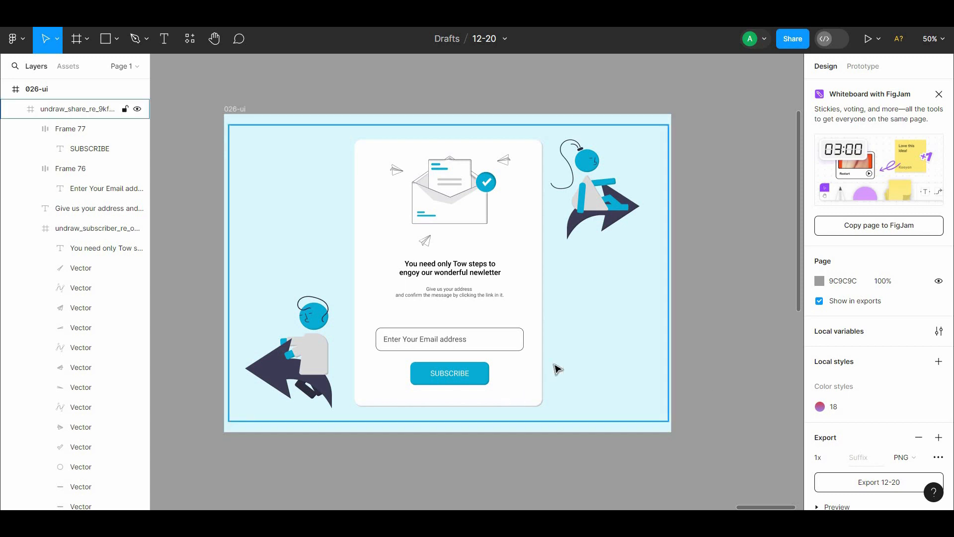
Move the SUBSCRIBE button down to Y 774, checking its distance to the email field.
click(443, 374)
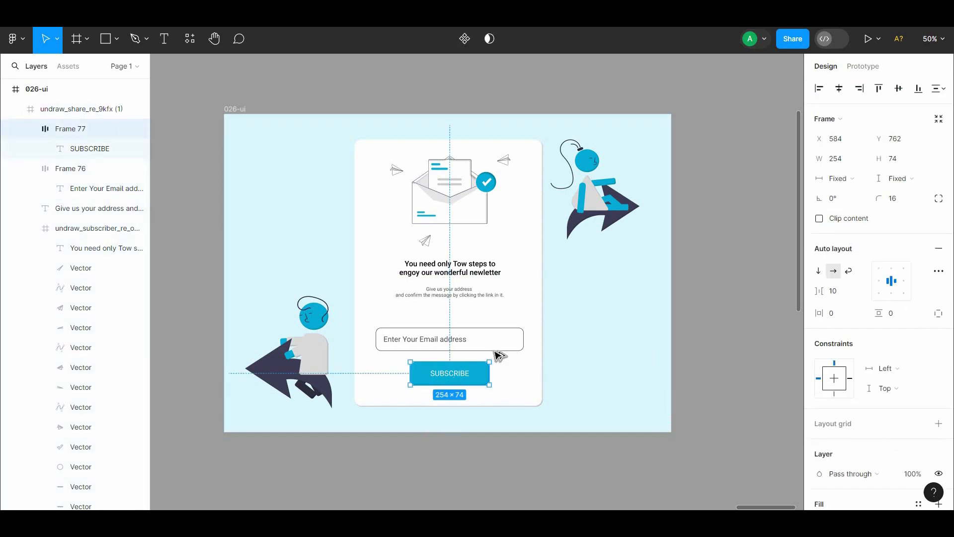
key(alt+Down)
key(alt+Down)
key(alt+Down)
key(alt+shift+Down)
key(alt+shift+Up)
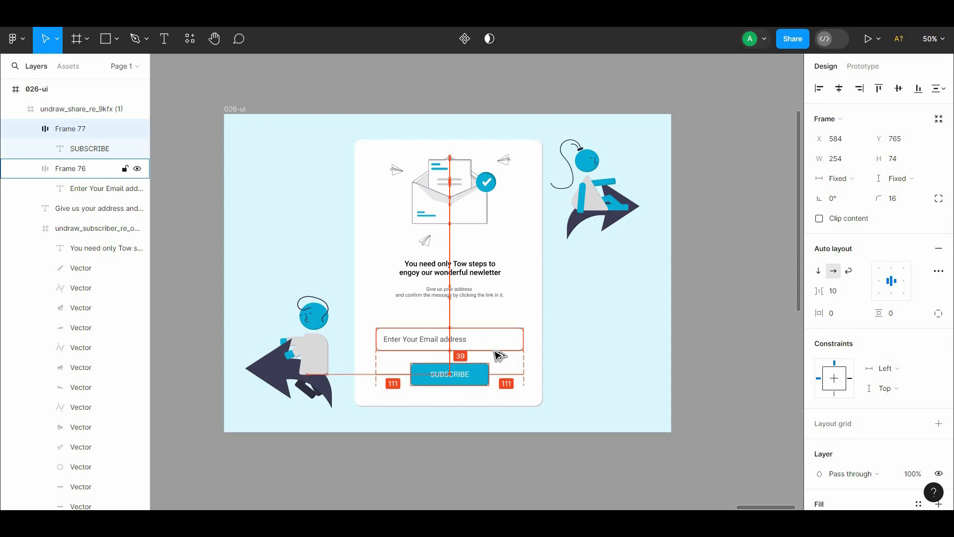
key(alt+shift+Down)
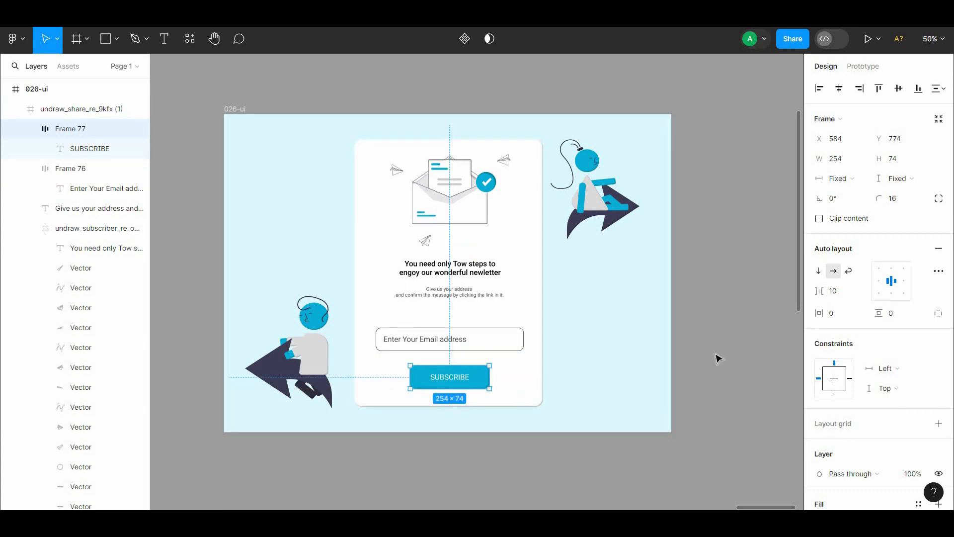
click(718, 358)
click(459, 205)
click(725, 220)
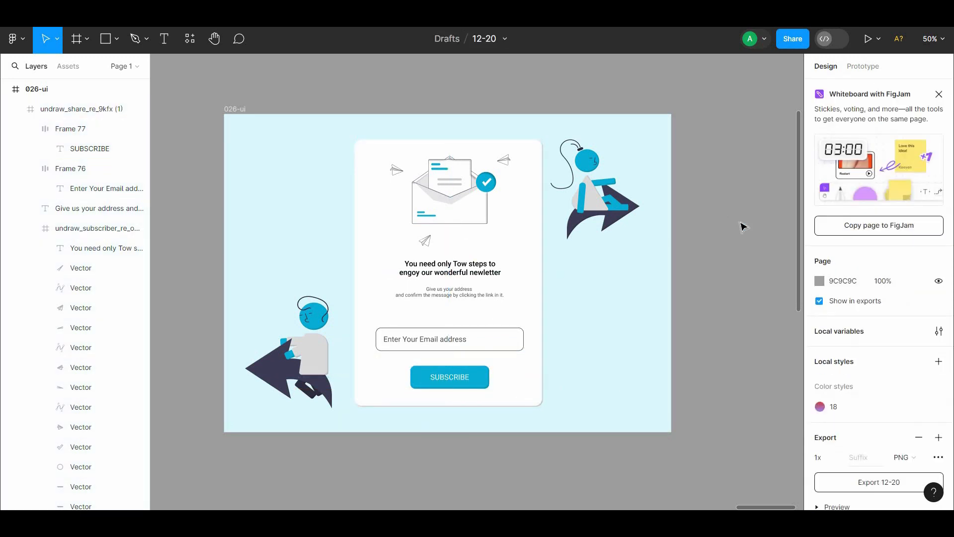
Set the vertical spacing between the two-line heading and the description text below it to 36.
click(462, 299)
click(462, 299)
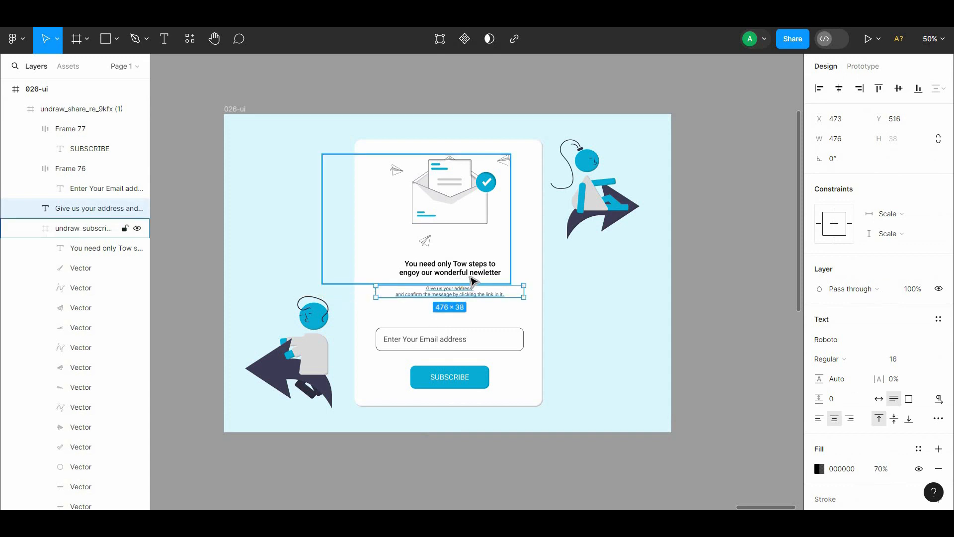
click(473, 280)
shift+click(474, 292)
mouse_move(469, 297)
mouse_down()
mouse_move(471, 316)
mouse_move(609, 313)
mouse_move(596, 305)
mouse_move(635, 294)
mouse_move(499, 278)
mouse_move(480, 282)
mouse_move(480, 312)
mouse_move(491, 292)
mouse_move(467, 278)
mouse_move(478, 297)
mouse_up()
text(36)
click(721, 242)
key(ctrl+z)
Bring the heading and description text out of the envelope illustration's frame and nudge them upward into place on the card.
ctrl+click(634, 296)
shift+click(623, 316)
right_click(482, 291)
click(508, 245)
key(shift+Up)
key(shift+Up)
key(Up)
key(Up)
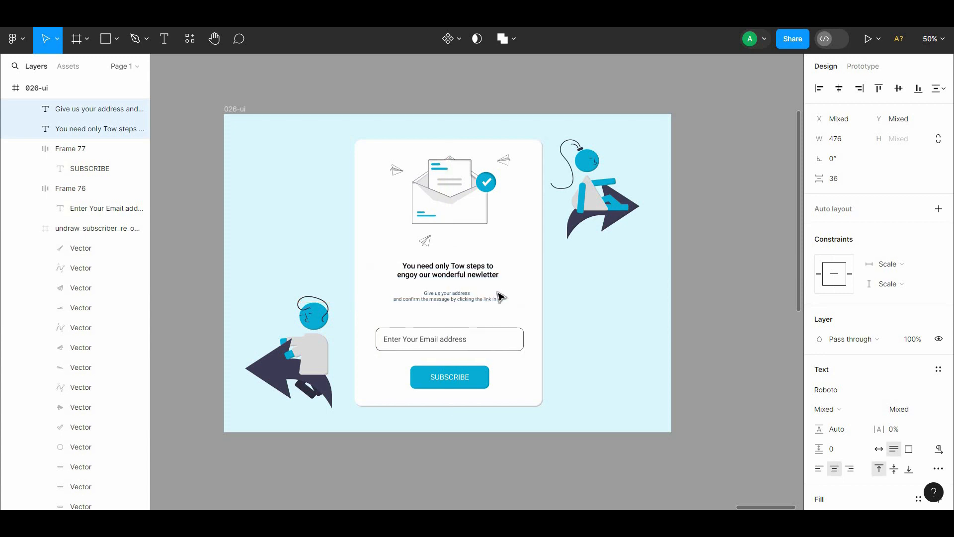
Align the heading, description, email field and SUBSCRIBE button on their common horizontal centre.
shift+click(483, 350)
shift+click(450, 376)
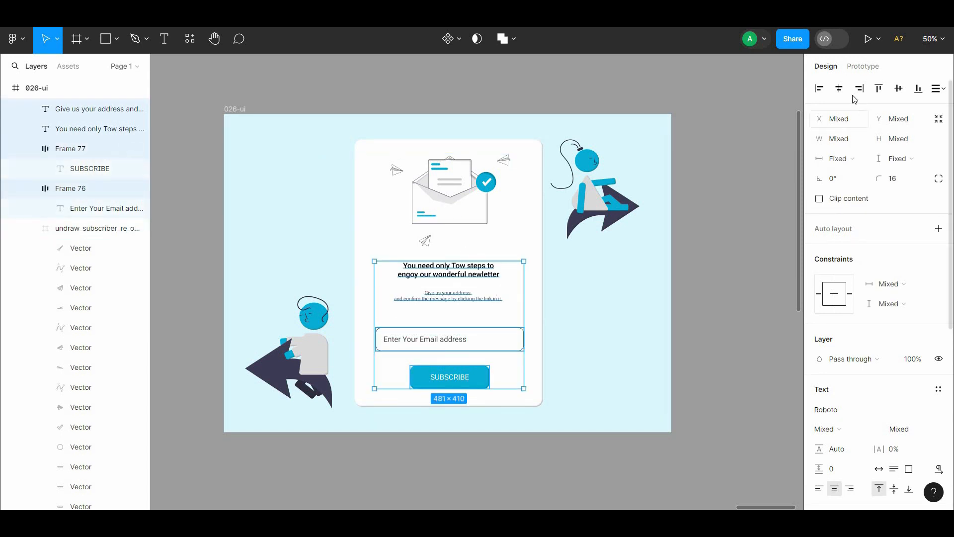
click(735, 207)
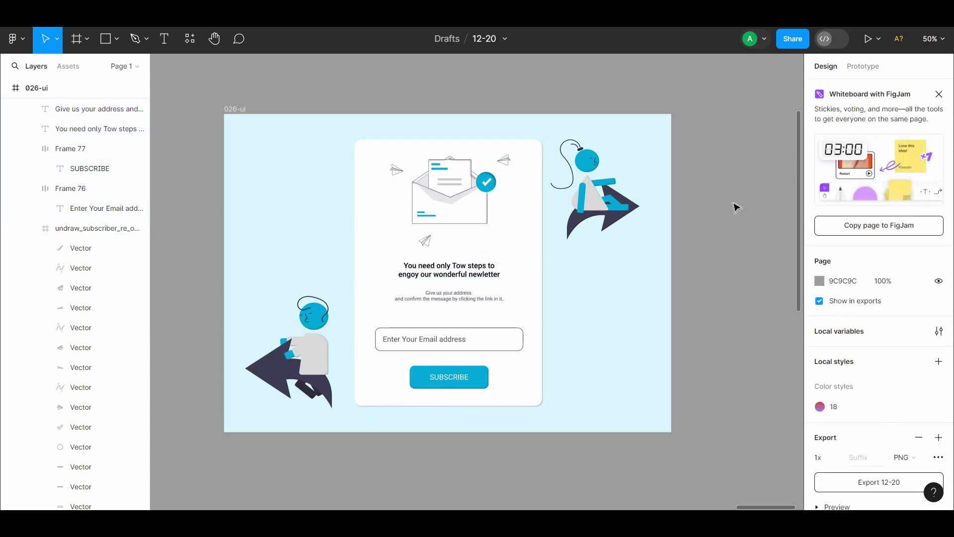
Select the placeholder text inside the email field.
triple_click(443, 343)
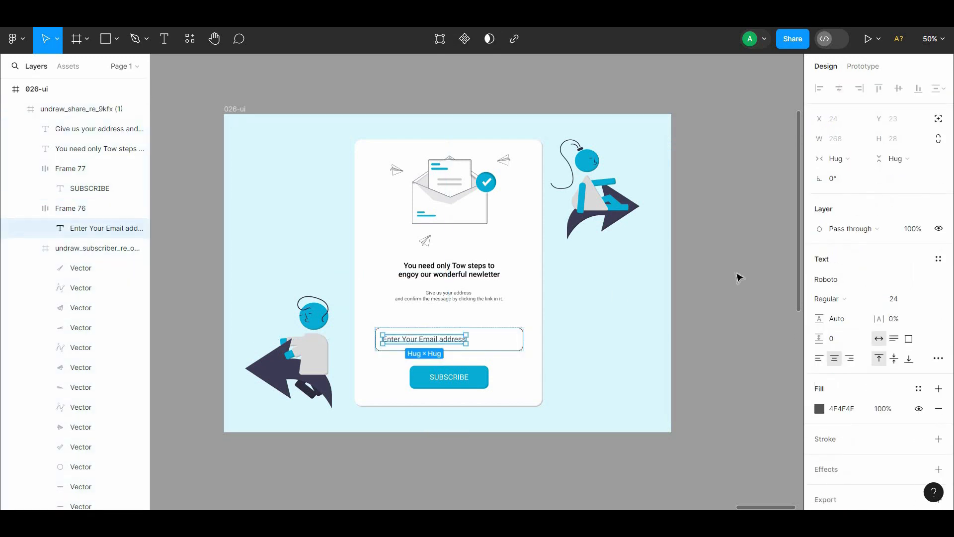